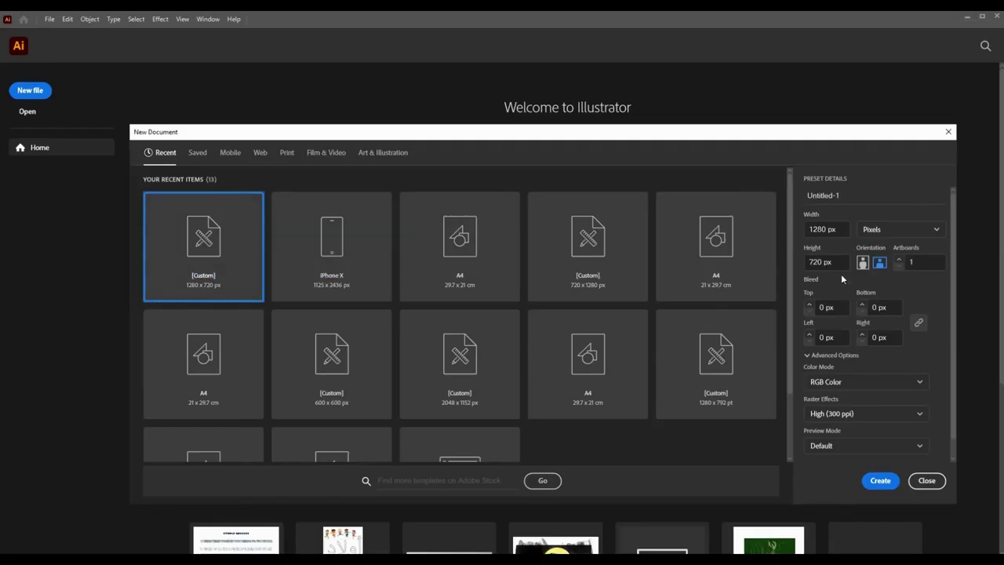
Create the new blank 1280 × 720 px RGB document.
click(880, 480)
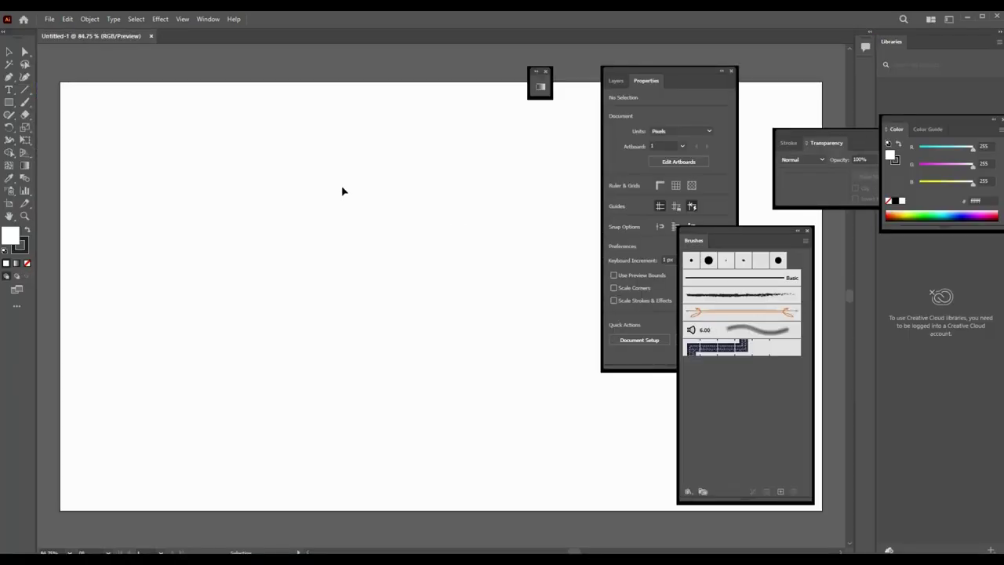
Set up the Pencil tool with green #8DC63F fill and no stroke, confirming its options.
key(n)
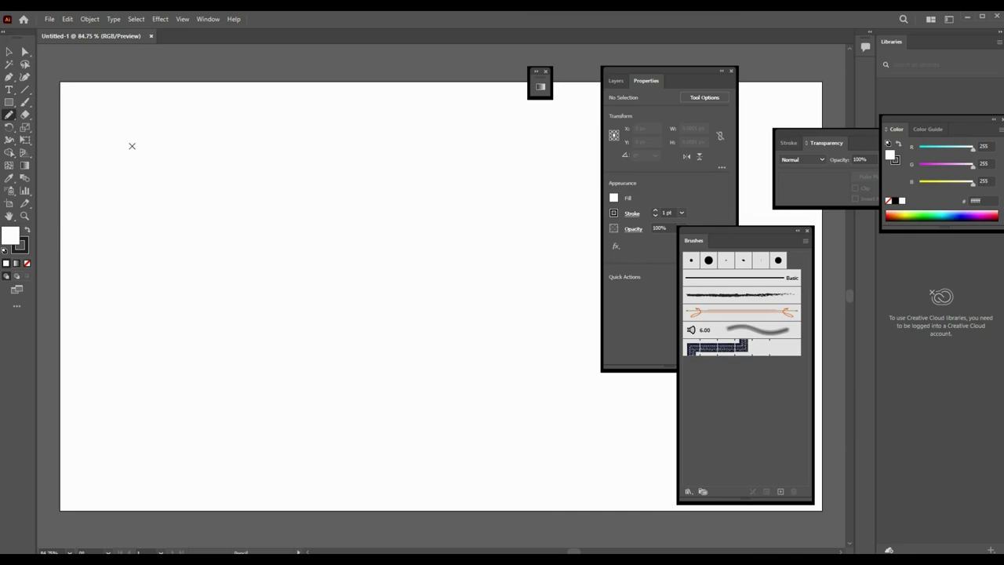
click(614, 197)
click(499, 236)
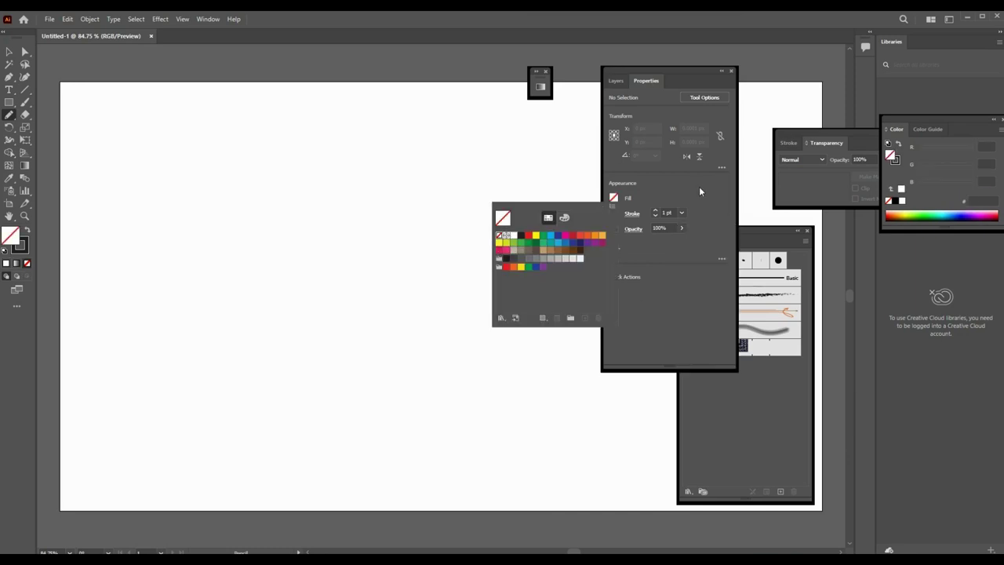
click(514, 243)
click(614, 213)
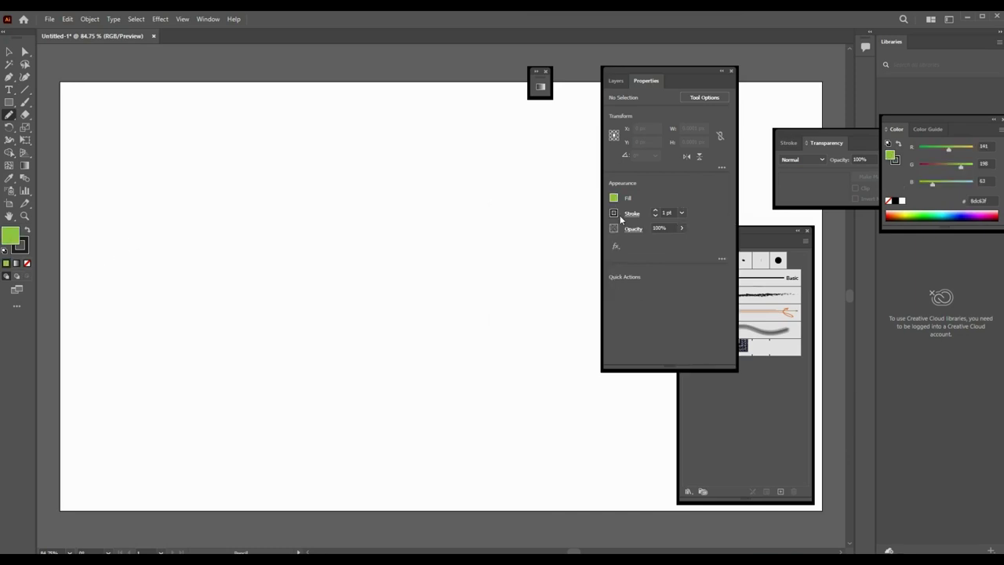
key(Escape)
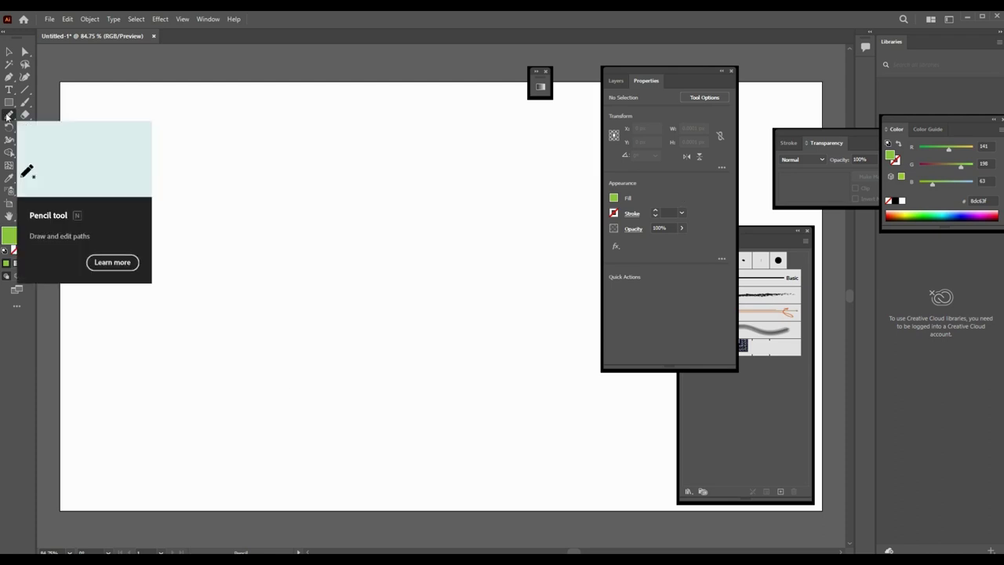
double_click(8, 116)
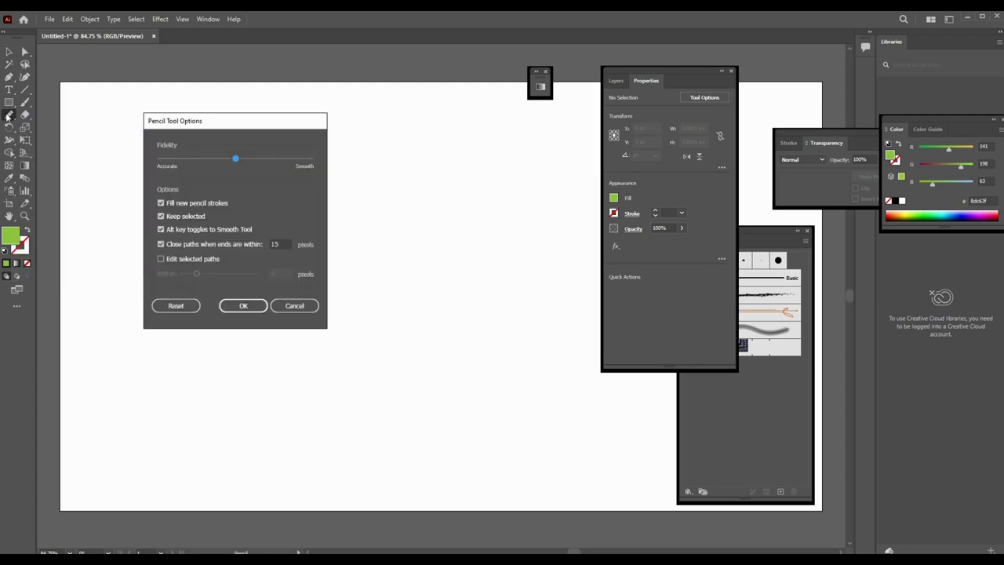
click(243, 305)
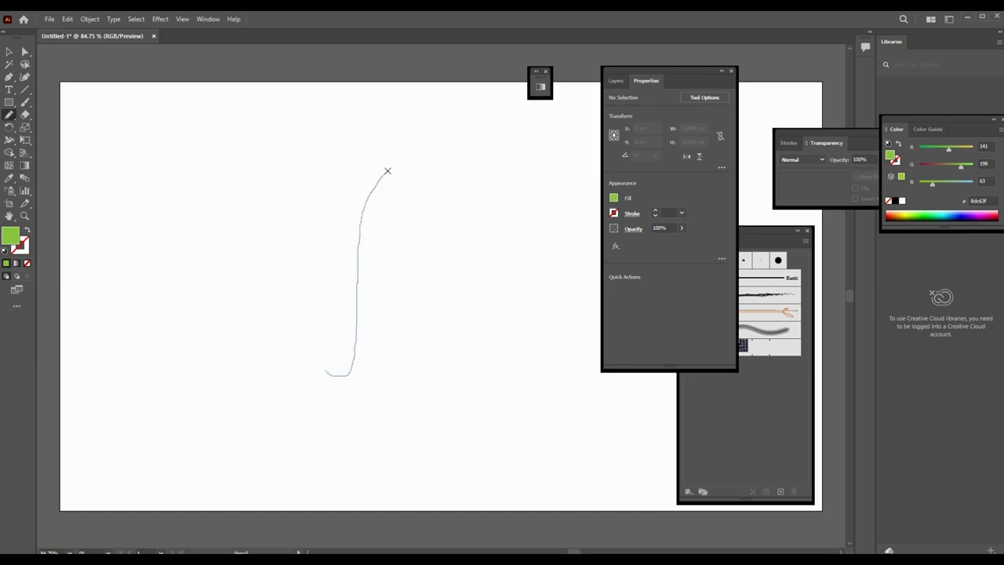
Pencil-draw four closed green leaf shapes and move the leftmost against its neighbour.
drag(319, 350, 324, 371)
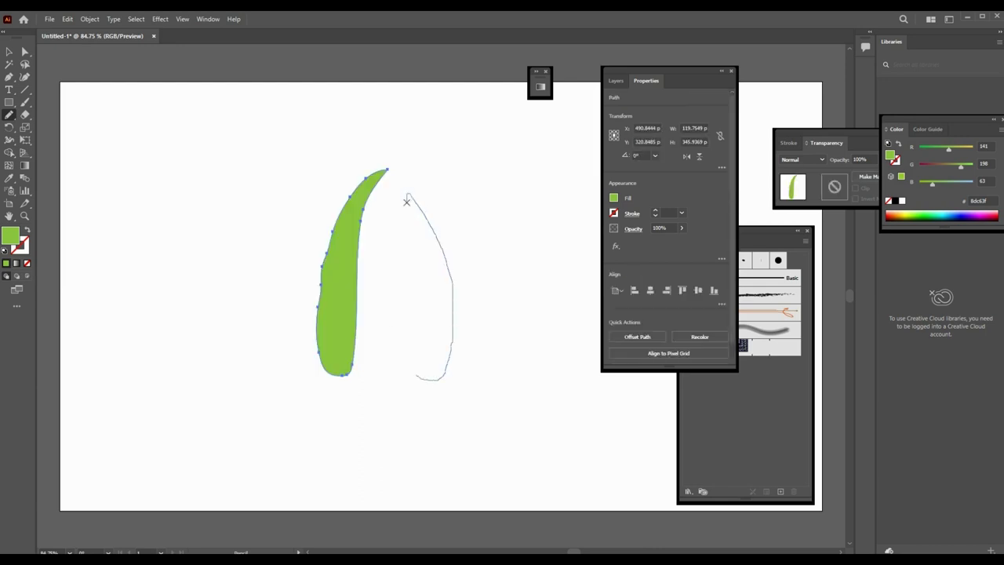
drag(407, 366, 409, 373)
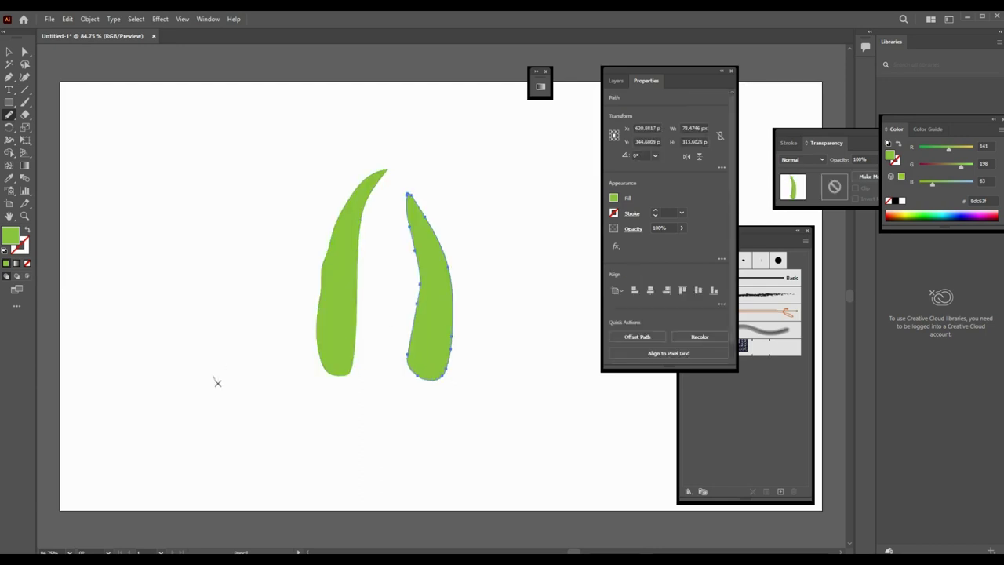
drag(218, 382, 268, 154)
drag(210, 351, 213, 379)
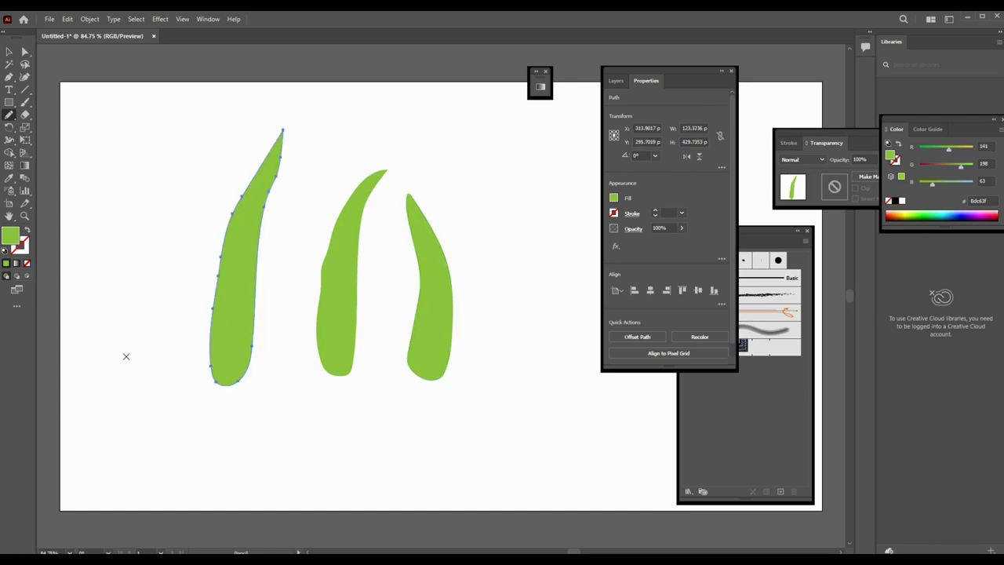
drag(126, 356, 159, 231)
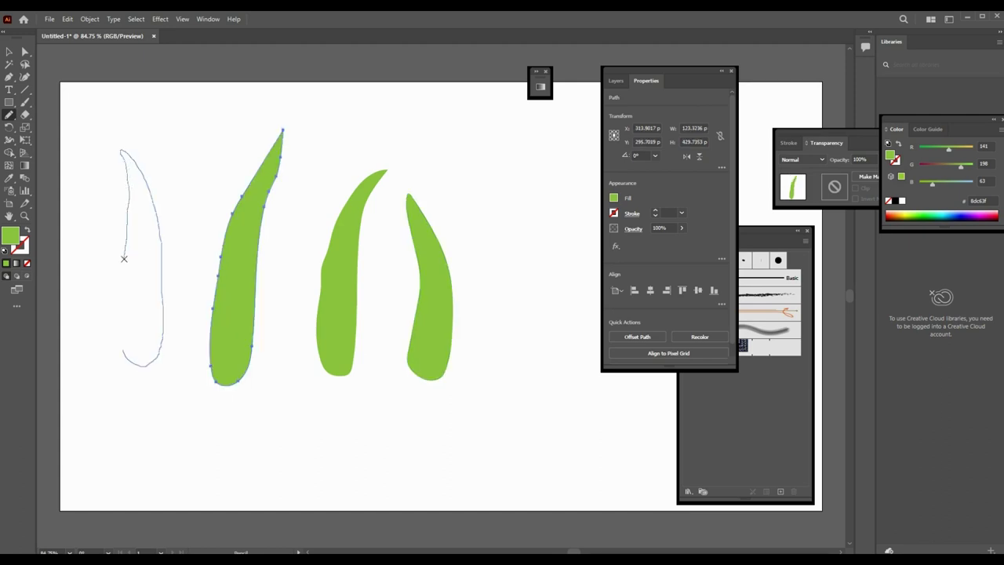
drag(118, 344, 123, 356)
key(v)
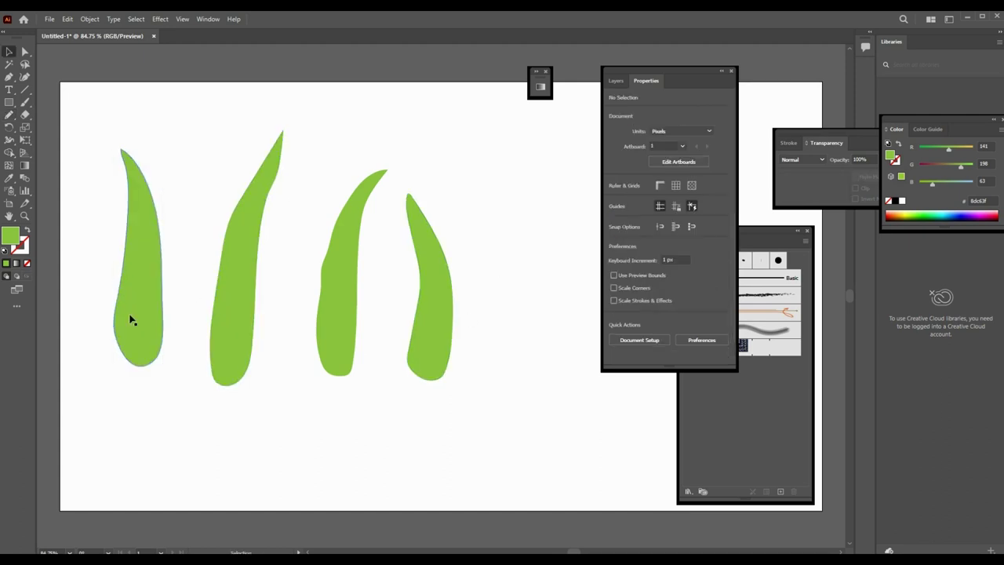
mouse_move(130, 318)
mouse_down()
mouse_move(143, 353)
mouse_move(288, 343)
mouse_move(228, 358)
mouse_up()
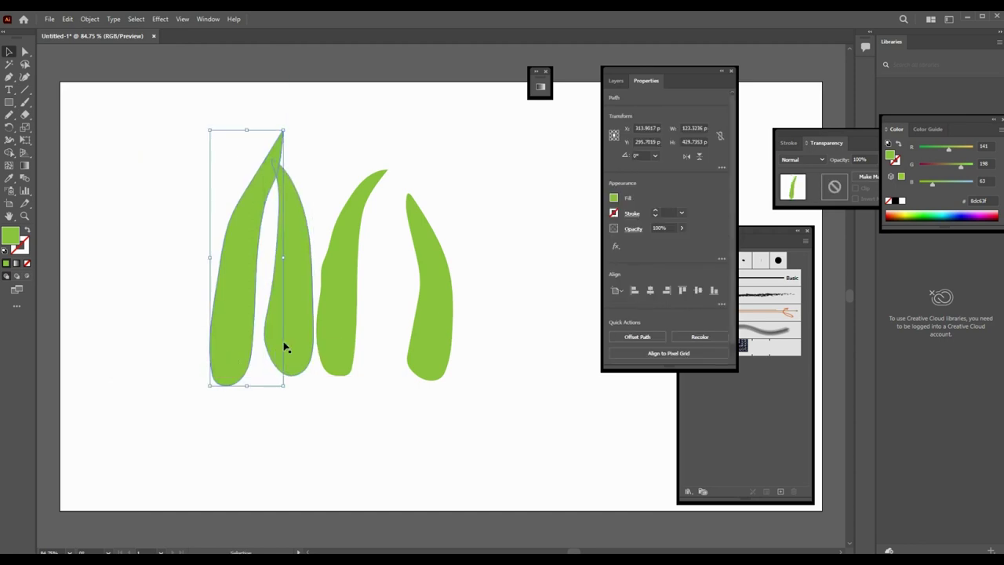
Move and rotate the third, leftmost and rightmost leaves diagonally into a cluster.
drag(345, 341, 338, 312)
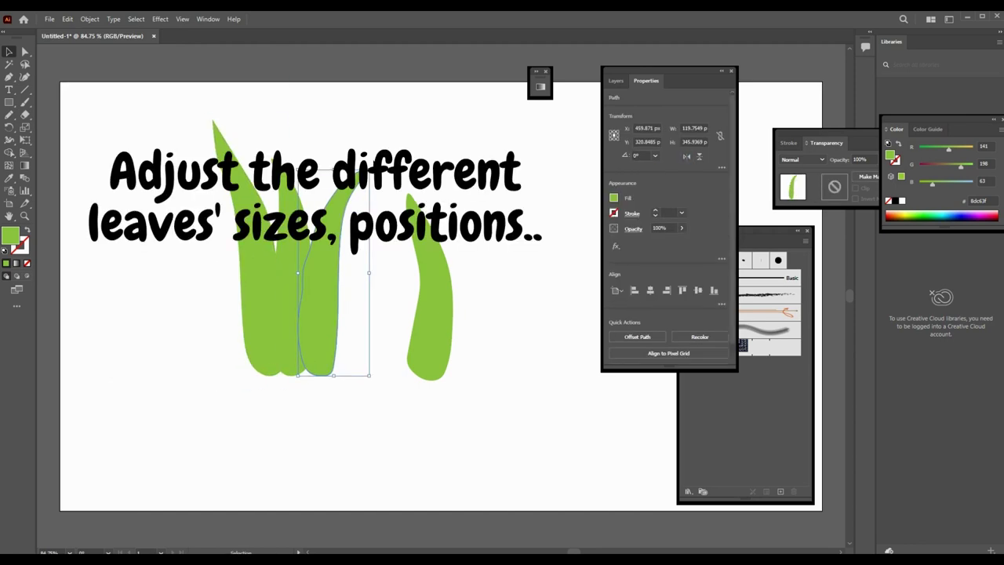
drag(370, 168, 372, 262)
mouse_move(272, 275)
mouse_down()
mouse_move(248, 280)
mouse_move(337, 332)
mouse_move(325, 332)
mouse_up()
click(447, 336)
mouse_move(436, 340)
mouse_down()
mouse_move(348, 363)
mouse_move(339, 238)
mouse_move(332, 354)
mouse_move(336, 239)
mouse_up()
drag(353, 388, 335, 401)
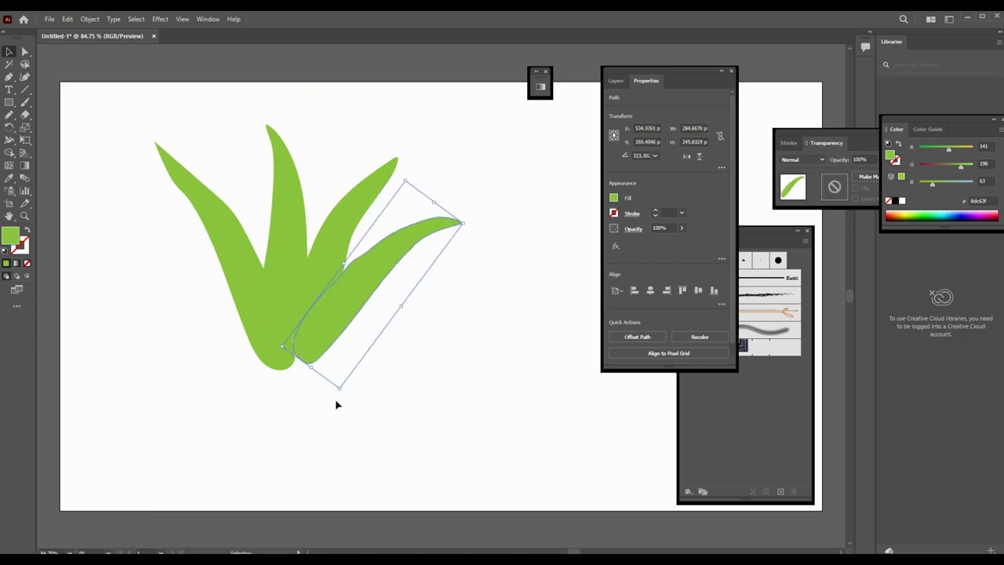
click(220, 259)
drag(234, 386, 237, 393)
Nudge the left leaf left, raise the upper right leaf, and stand the middle leaf upright.
click(248, 275)
drag(248, 275, 235, 275)
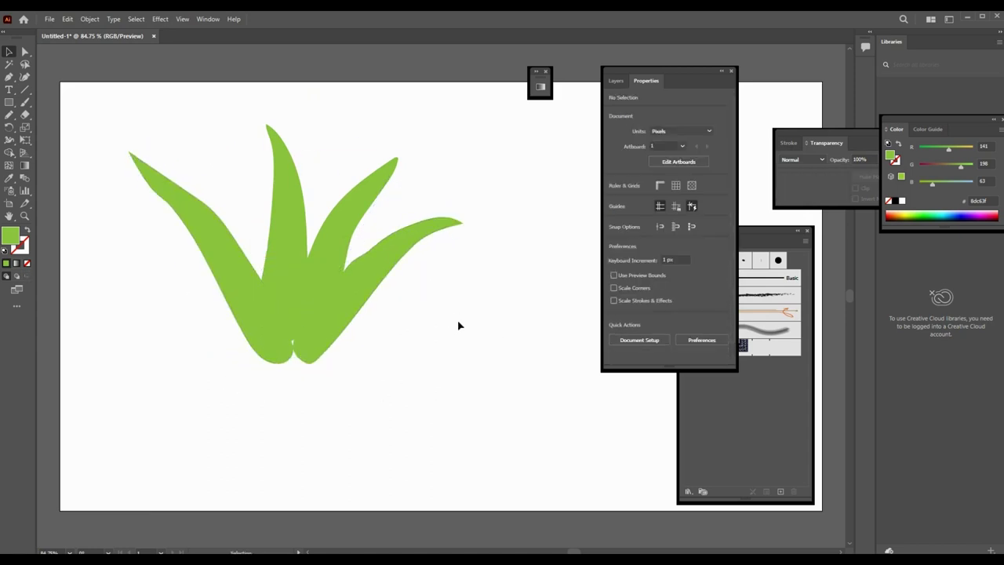
click(287, 235)
drag(329, 243, 329, 229)
click(274, 173)
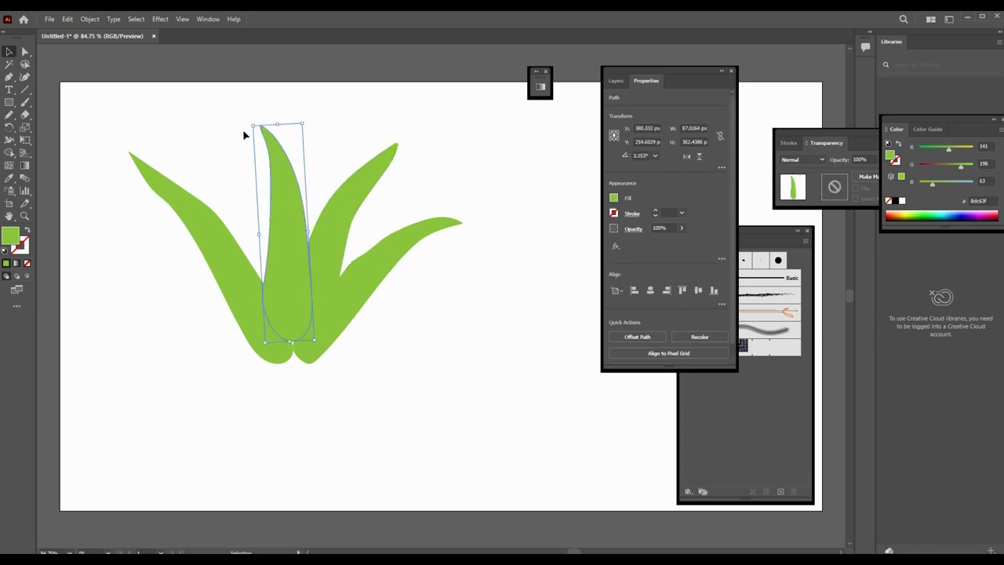
drag(244, 136, 274, 288)
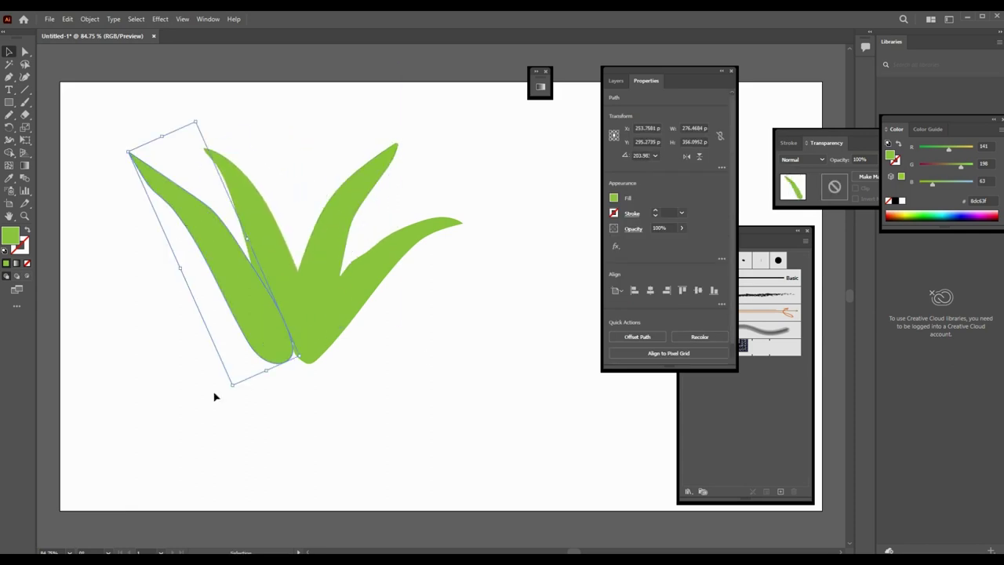
drag(235, 385, 250, 305)
click(347, 397)
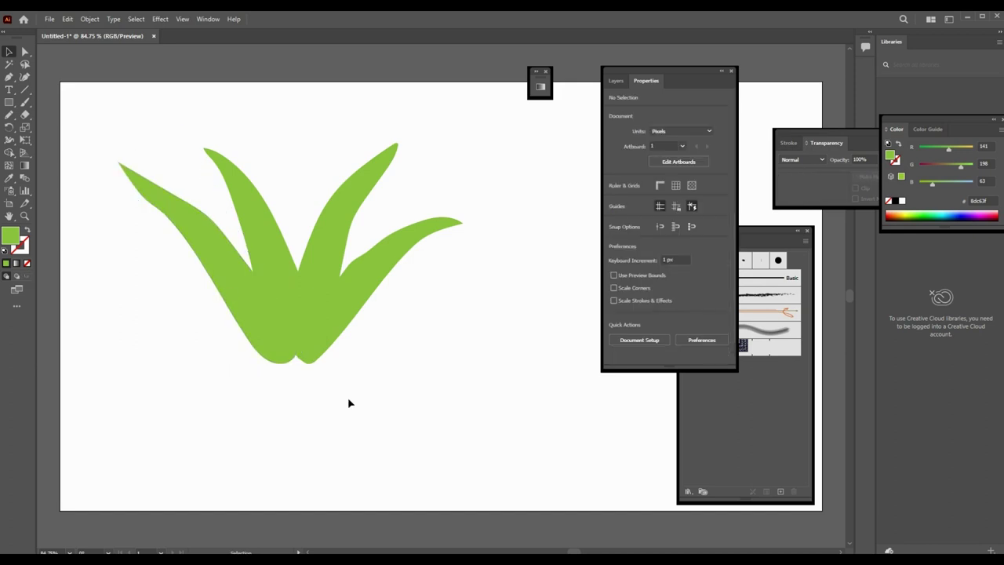
mouse_move(214, 262)
mouse_down()
mouse_move(254, 220)
mouse_move(277, 262)
mouse_up()
Draw a new tall leaf for the centre of the plant.
click(466, 358)
key(n)
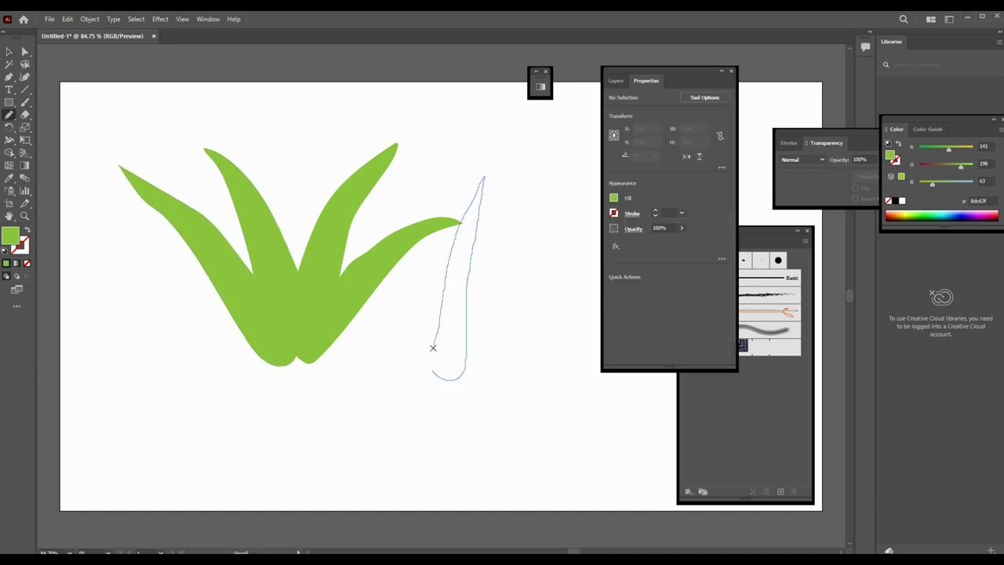
key(v)
mouse_move(433, 347)
mouse_down()
mouse_move(433, 375)
mouse_move(290, 292)
mouse_up()
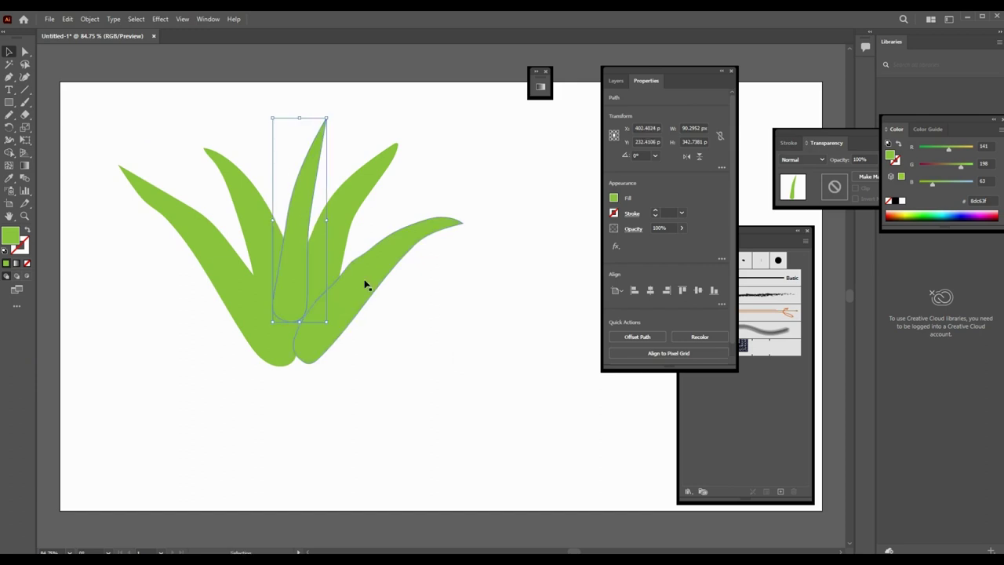
Fine-tune the surrounding leaves: lower the leftmost, shift right leaves, reposition the lower-right one.
drag(365, 286, 345, 243)
click(262, 354)
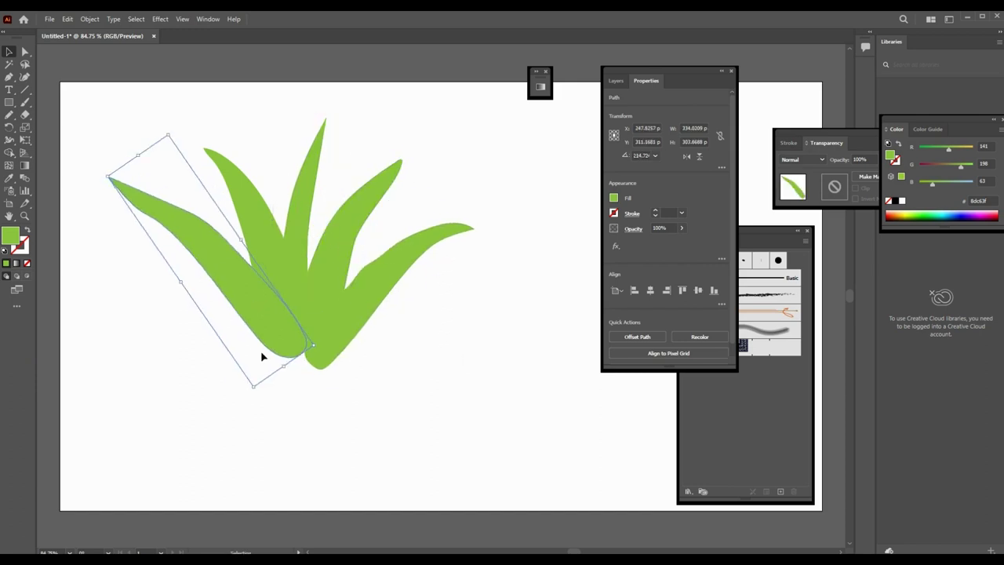
drag(240, 297, 242, 309)
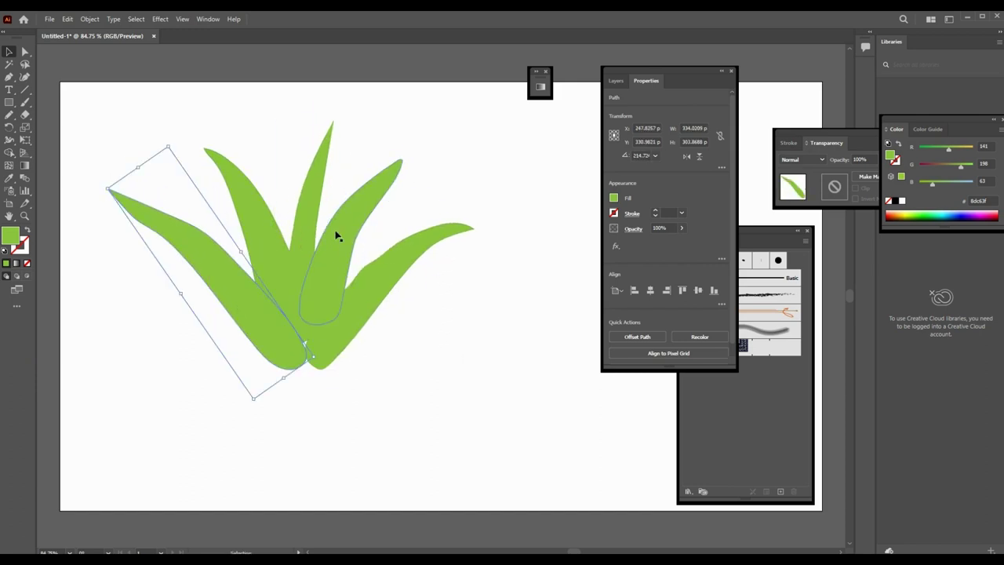
drag(336, 235, 361, 215)
click(243, 196)
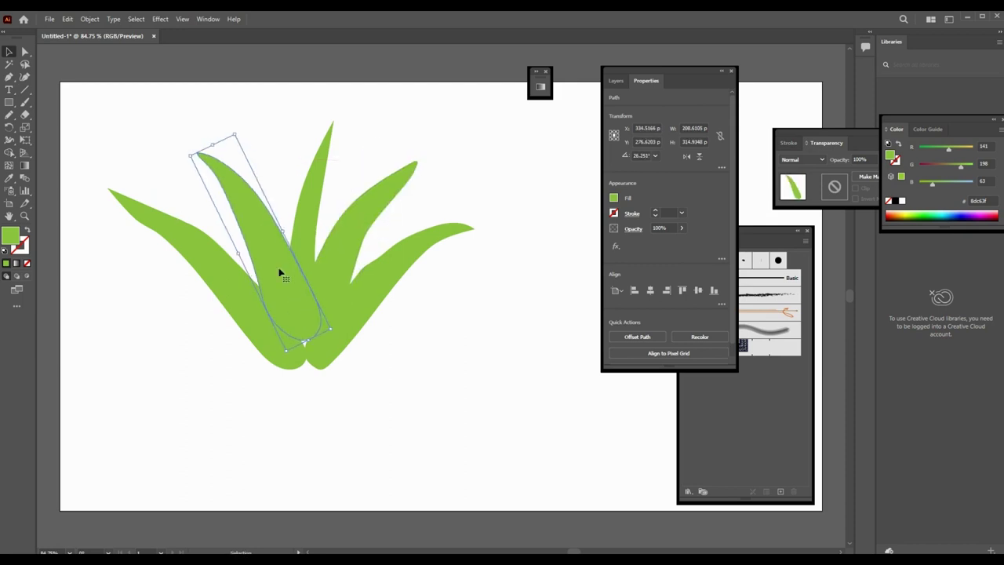
drag(280, 272, 307, 209)
click(440, 337)
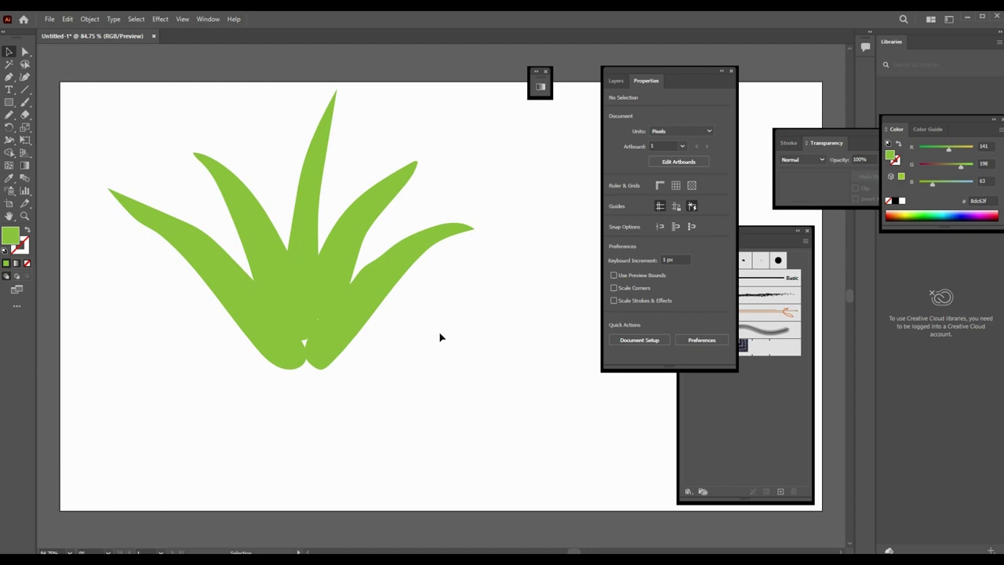
click(396, 274)
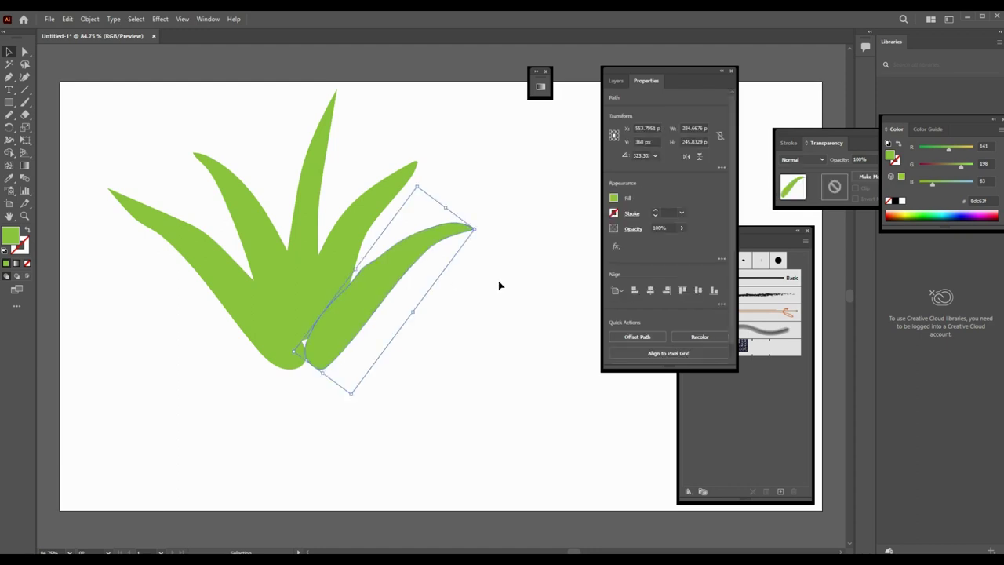
drag(480, 231, 367, 292)
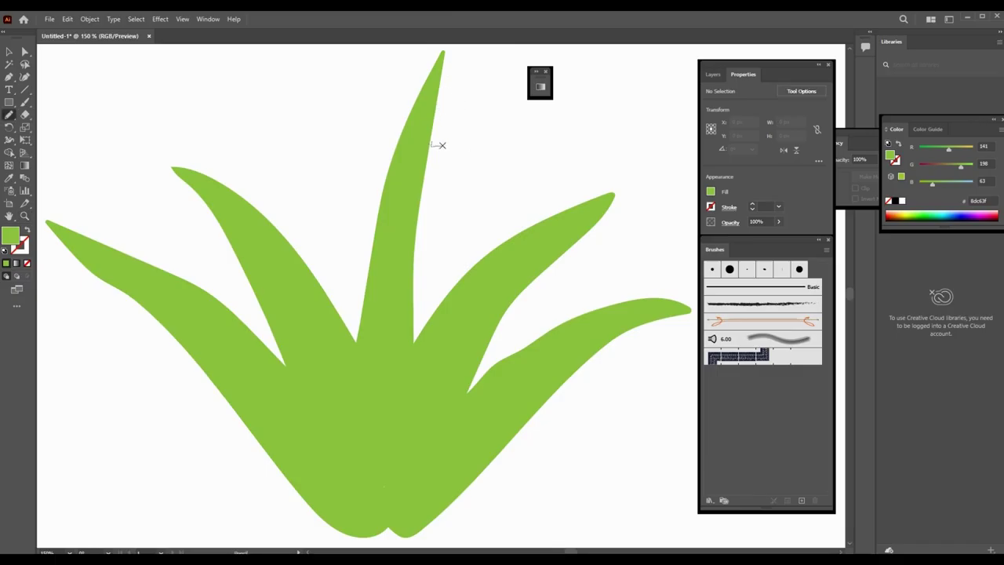
Draw a small thorn on the centre leaf's edge and blend the two thorn shapes.
drag(431, 143, 442, 144)
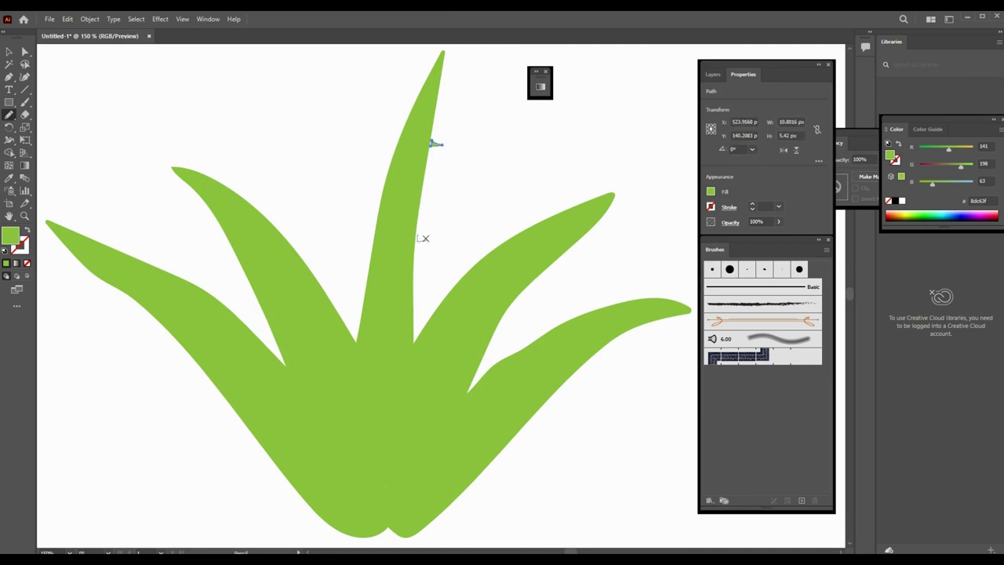
key(v)
shift+click(433, 144)
key(w)
key(Return)
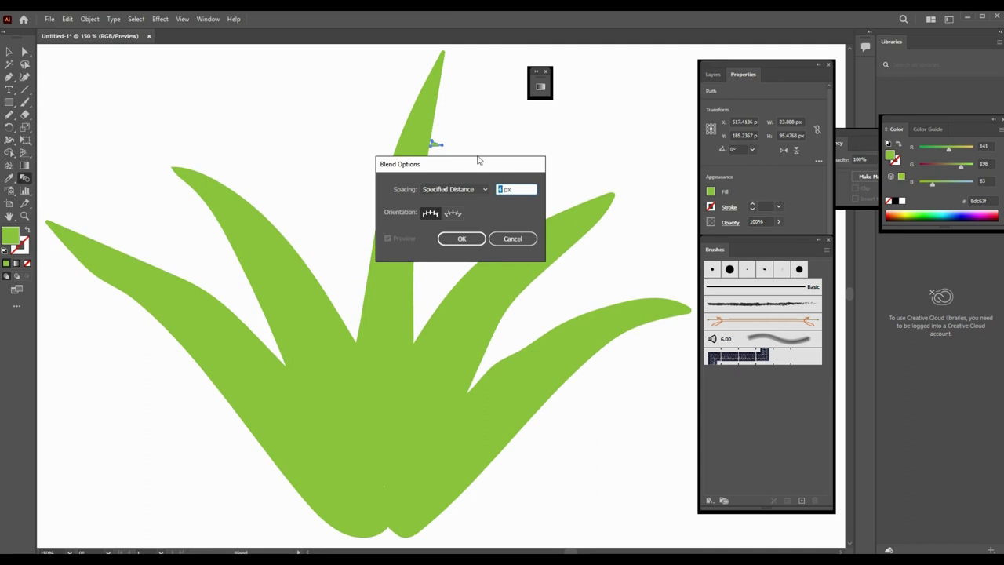
drag(480, 163, 538, 206)
click(522, 284)
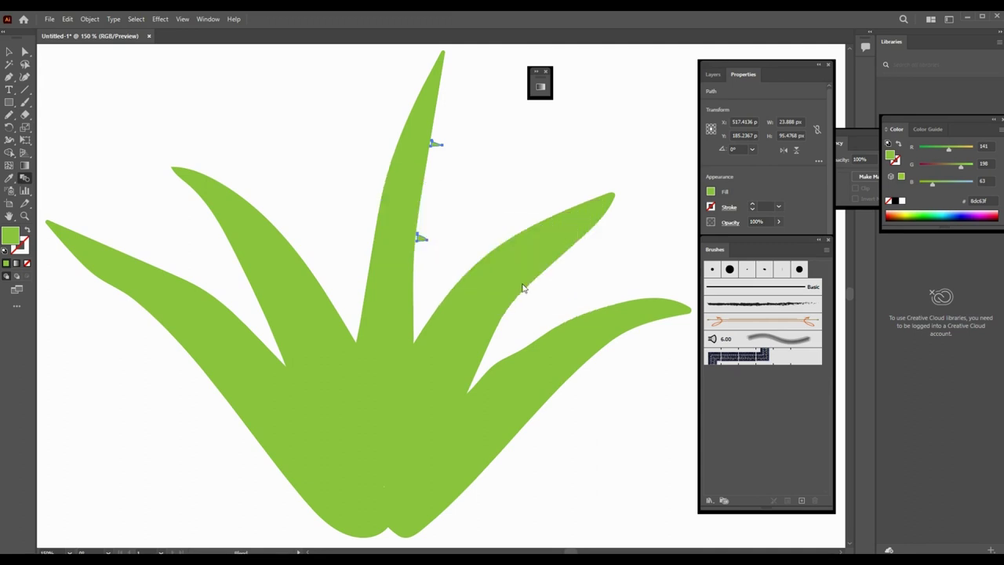
Blend the two spike shapes using Specified Steps set to 8.
double_click(26, 180)
click(512, 232)
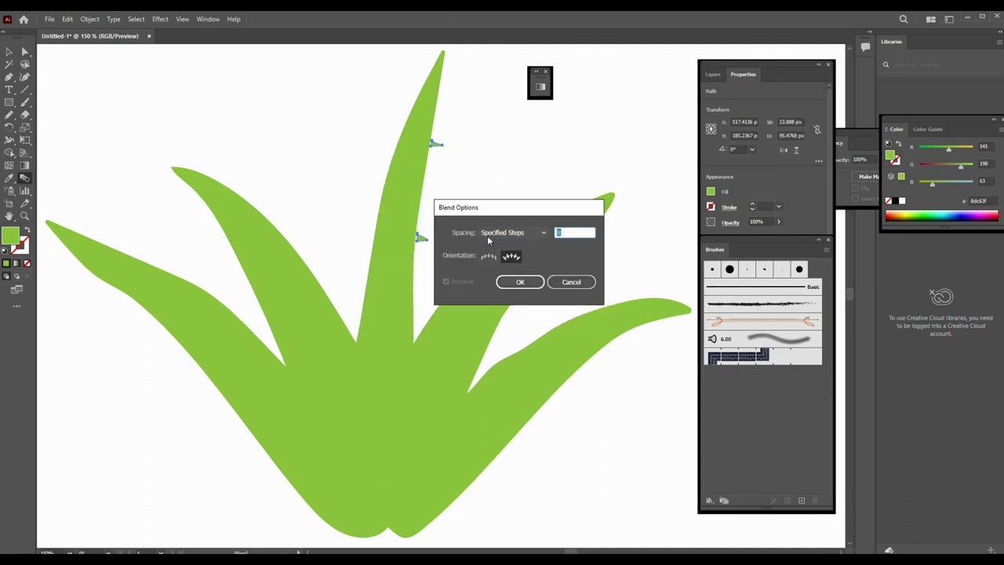
text(8)
key(Tab)
click(520, 282)
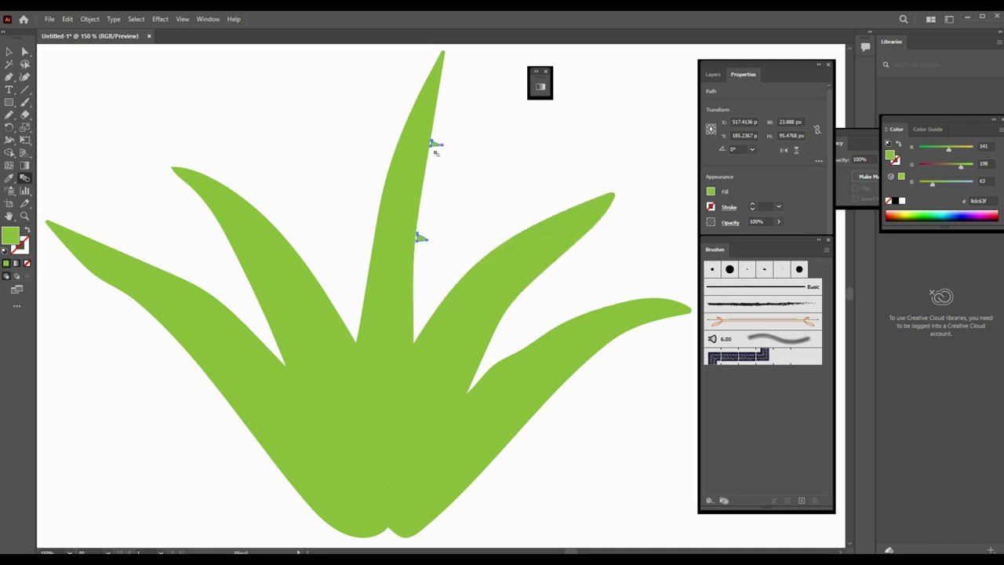
click(436, 148)
key(v)
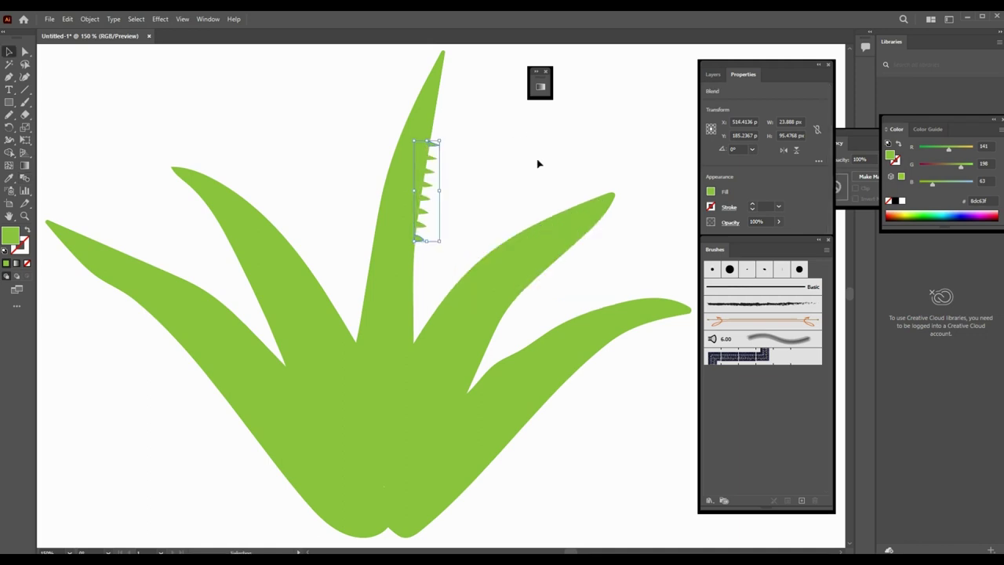
Copy the teeth blend up the centre leaf, tilting and shrinking it to fit the tip.
drag(430, 216, 444, 78)
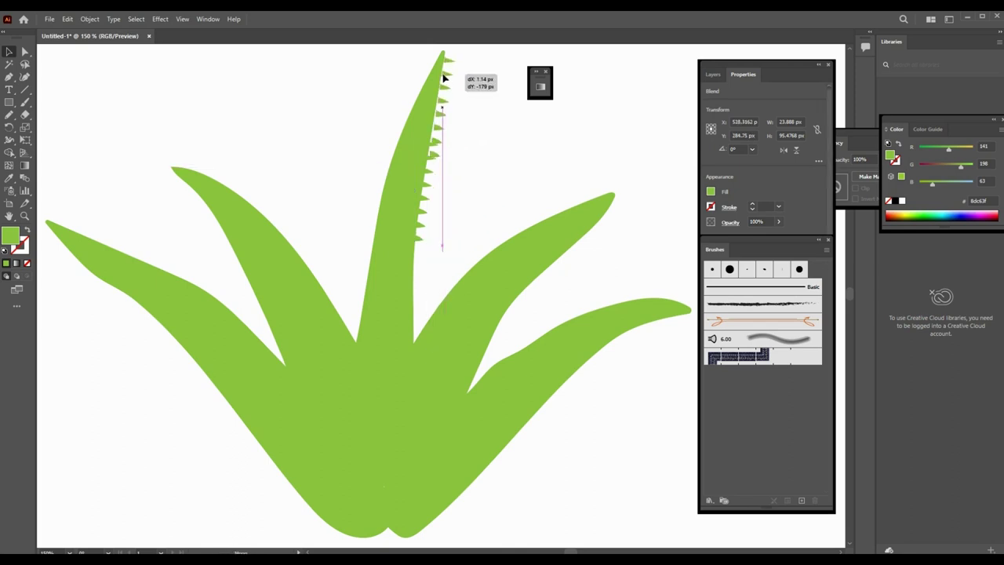
drag(444, 78, 417, 279)
drag(427, 357, 433, 356)
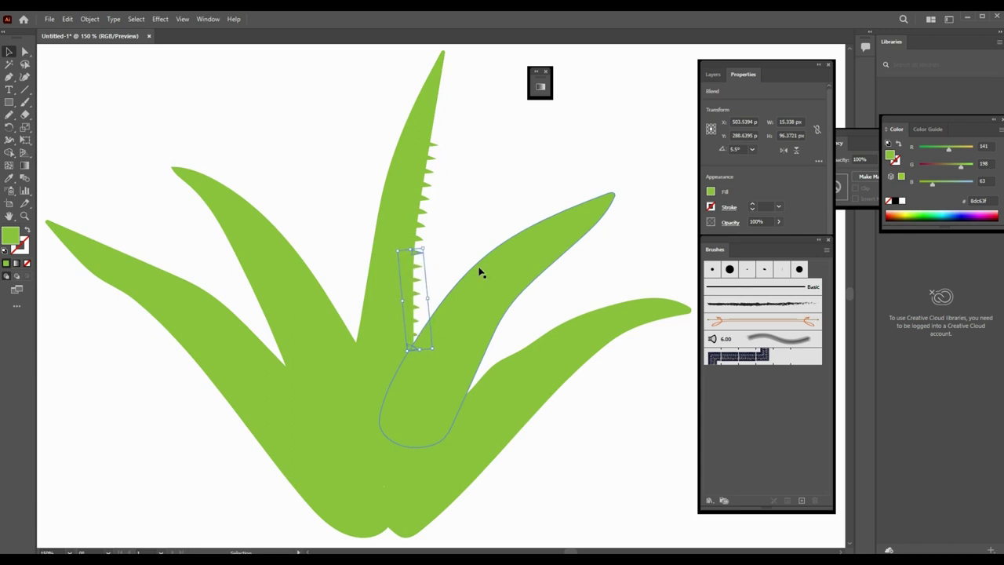
click(489, 190)
click(428, 192)
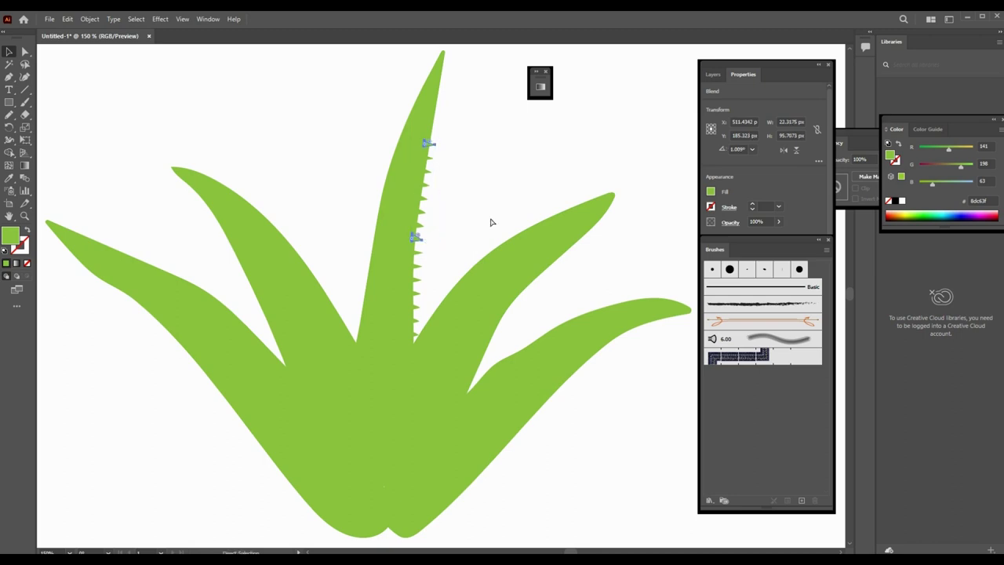
drag(439, 276, 494, 142)
scroll(493, 142, up, 3)
drag(483, 178, 446, 118)
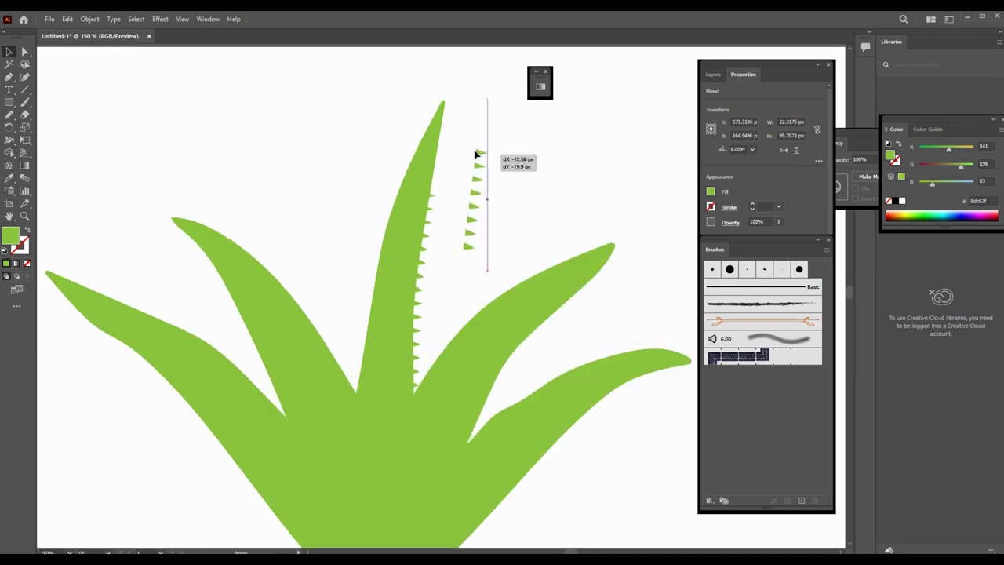
mouse_move(471, 211)
mouse_down()
mouse_move(463, 182)
mouse_move(437, 167)
mouse_move(475, 182)
mouse_up()
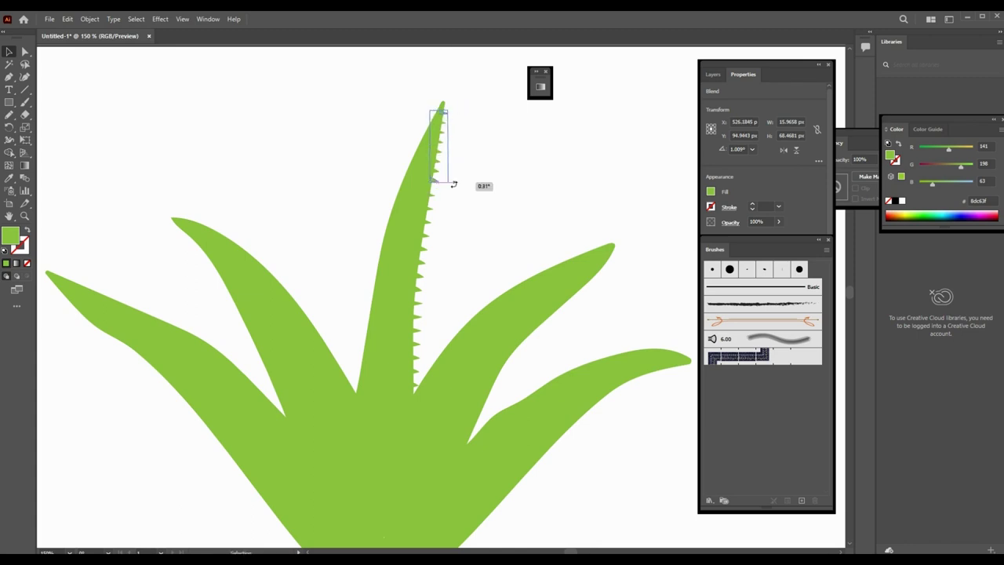
Place a teeth row along the neighbouring left leaf's upper edge.
click(316, 159)
click(430, 122)
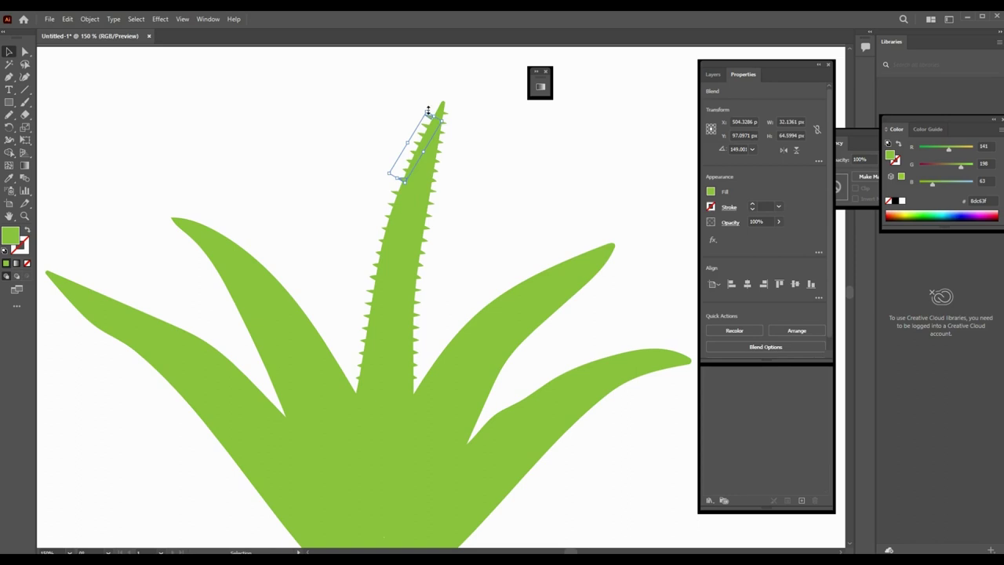
click(289, 98)
click(375, 235)
click(316, 178)
scroll(316, 178, down, 2)
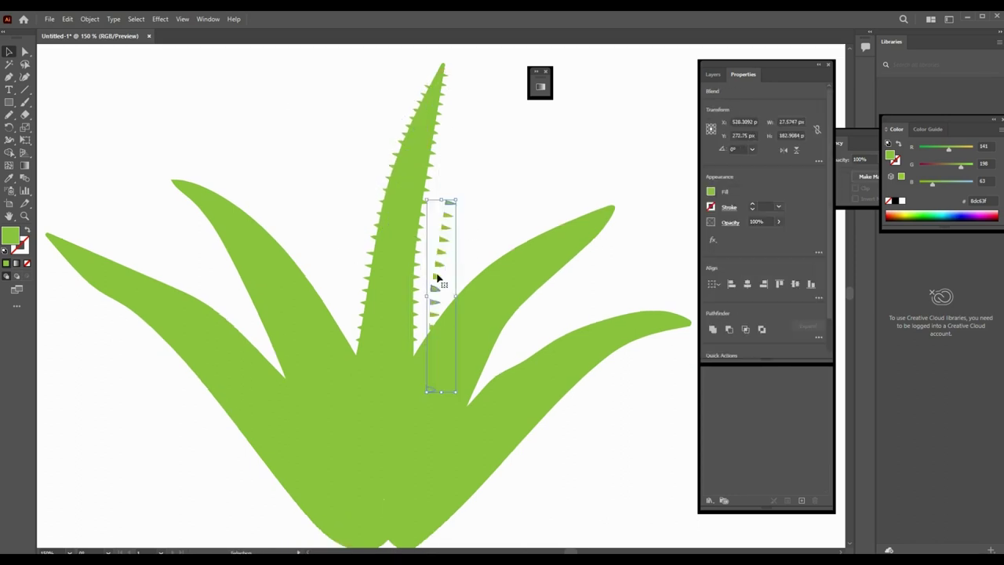
mouse_move(439, 274)
mouse_down()
mouse_move(310, 290)
mouse_move(250, 171)
mouse_up()
click(312, 175)
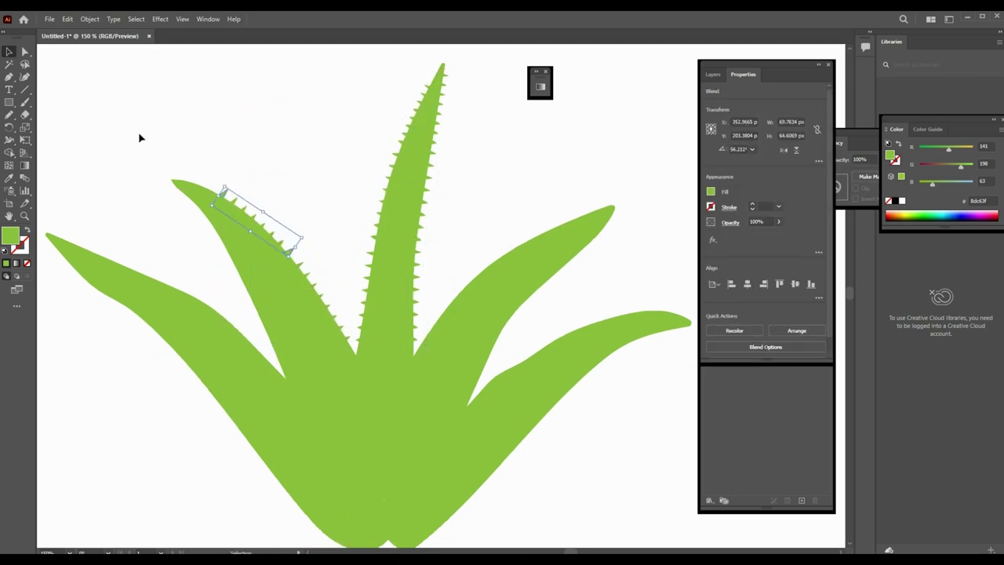
Inspect the teeth blend's individual spikes and anchors in isolation mode.
key(a)
click(224, 193)
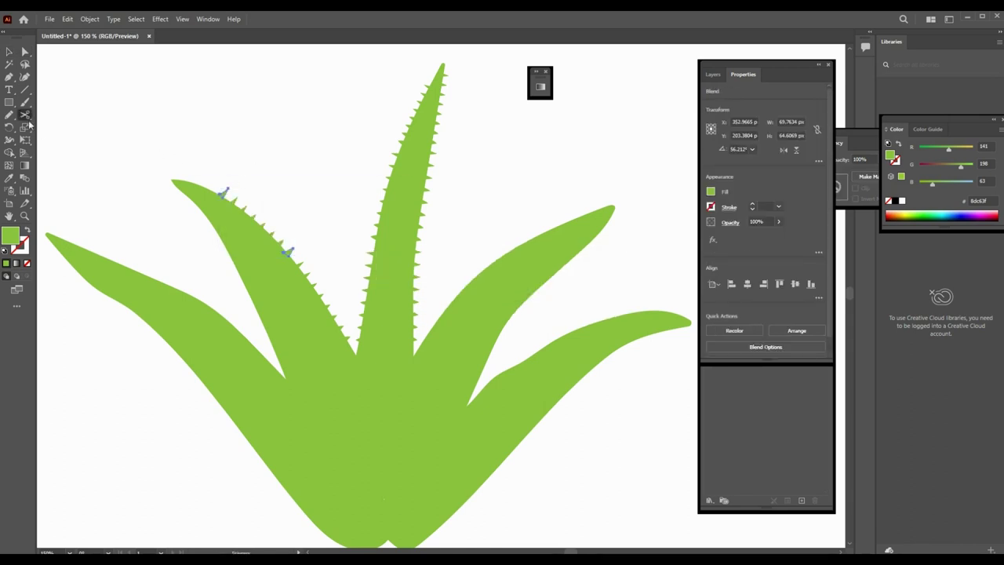
key(v)
double_click(225, 193)
key(a)
key(Escape)
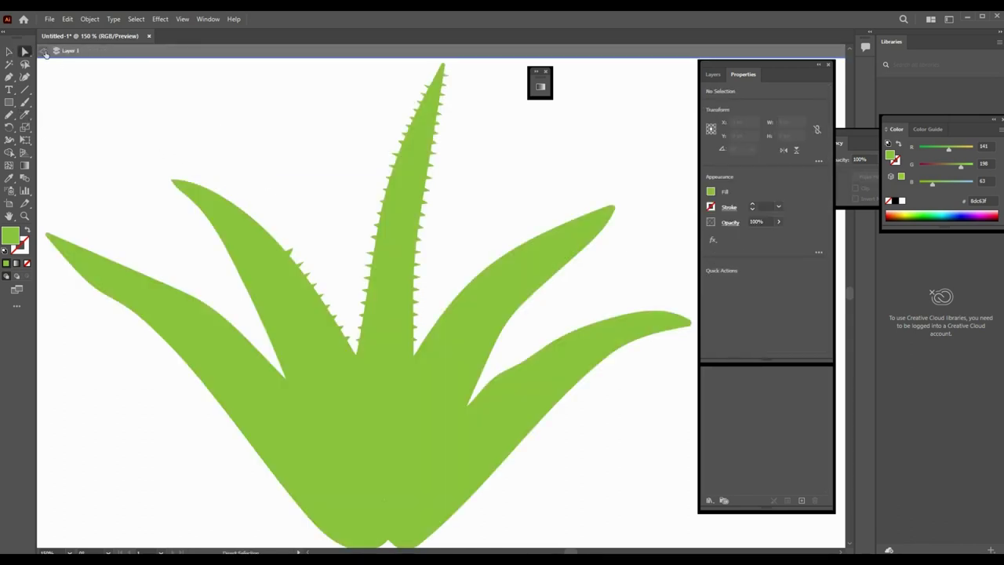
click(288, 252)
key(v)
click(286, 186)
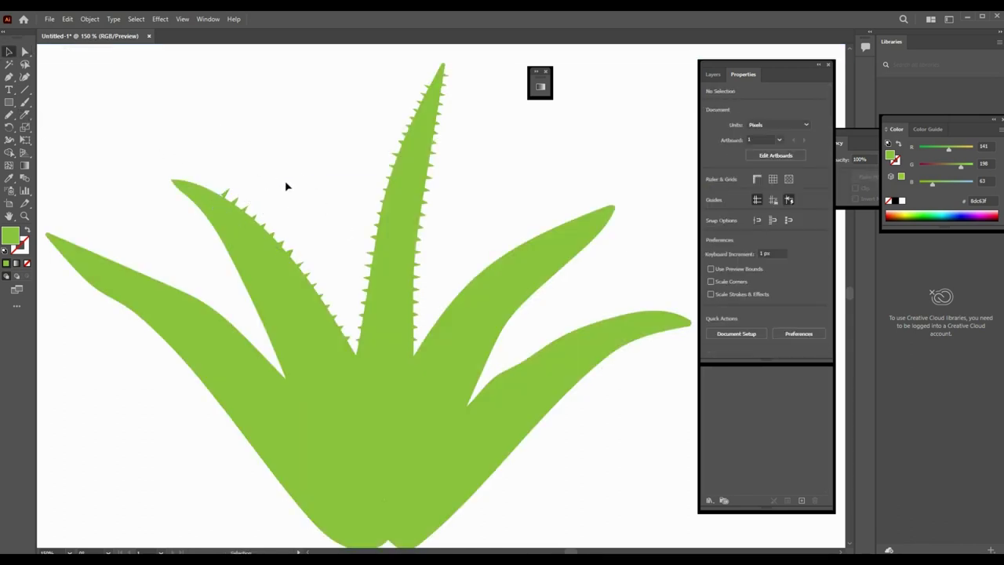
Copy teeth onto the left leaf and stretch them along its edge.
drag(420, 116, 220, 248)
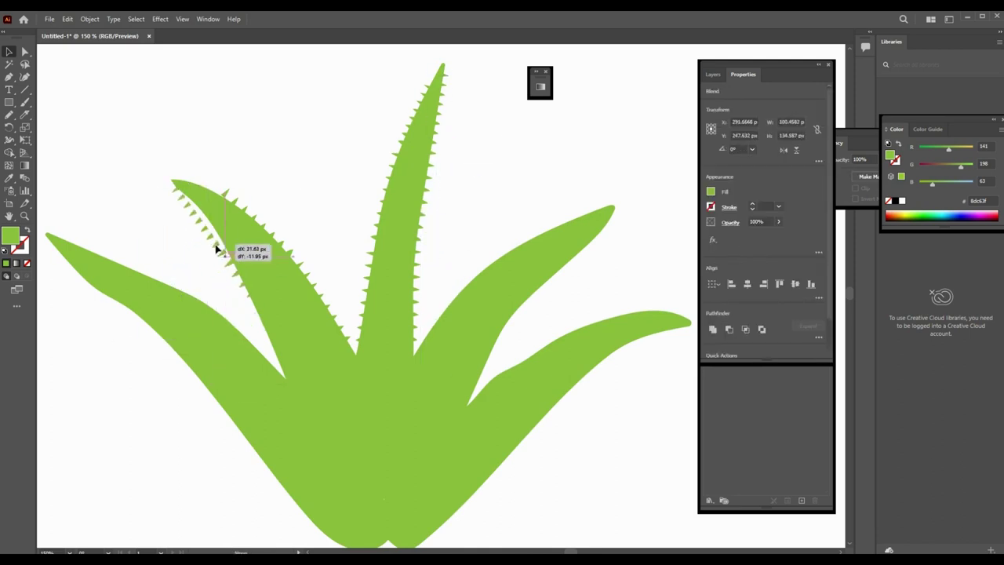
click(200, 263)
drag(239, 291, 270, 339)
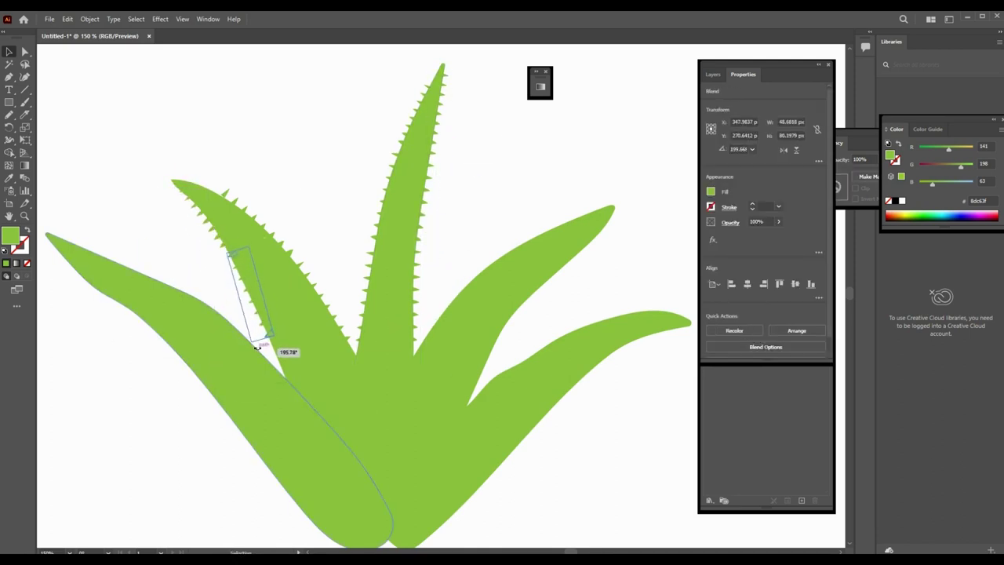
click(166, 254)
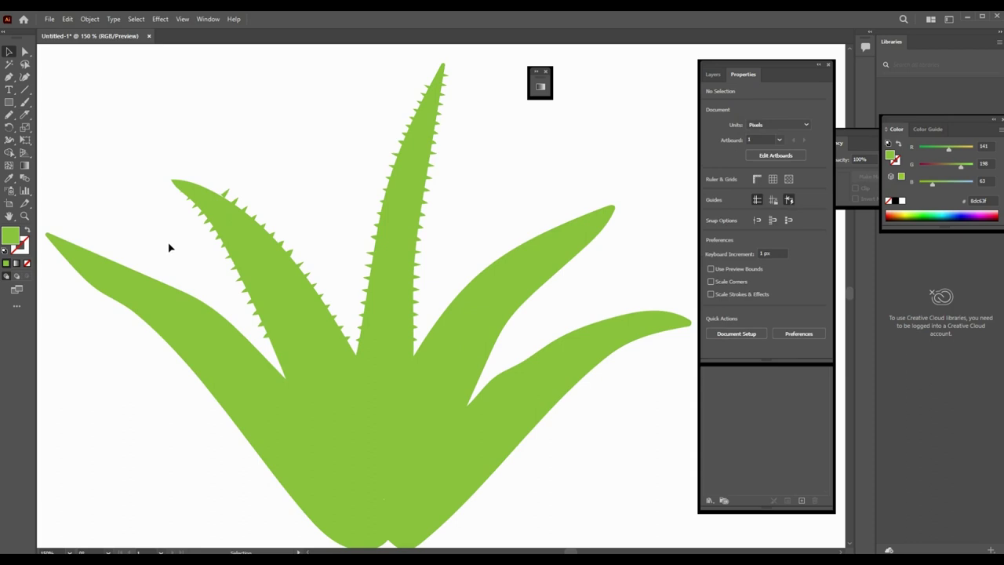
click(265, 337)
click(153, 227)
Add grouped teeth to the leftmost leaf's tip, rotating and bending them with Puppet Warp.
drag(281, 167, 331, 141)
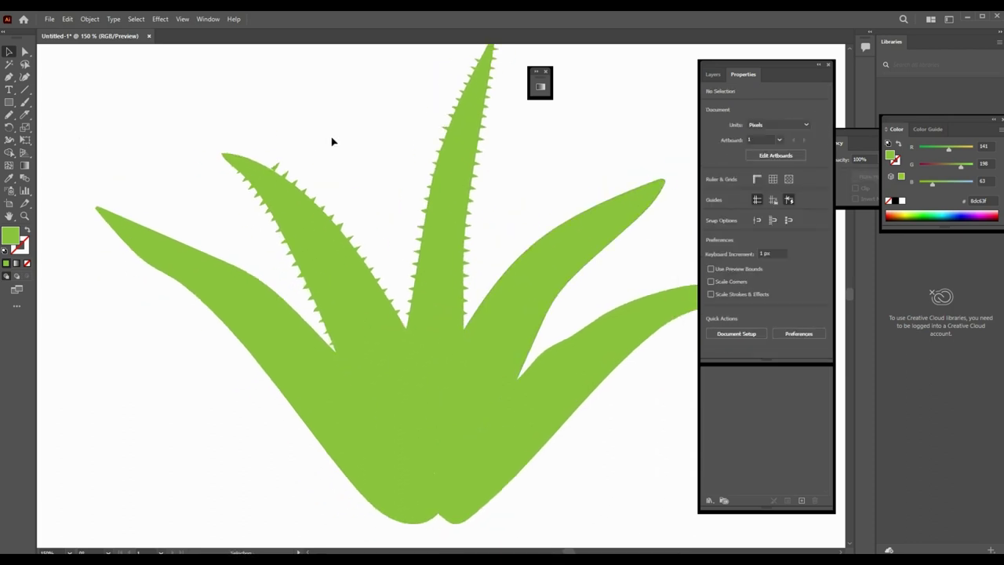
drag(259, 215, 178, 204)
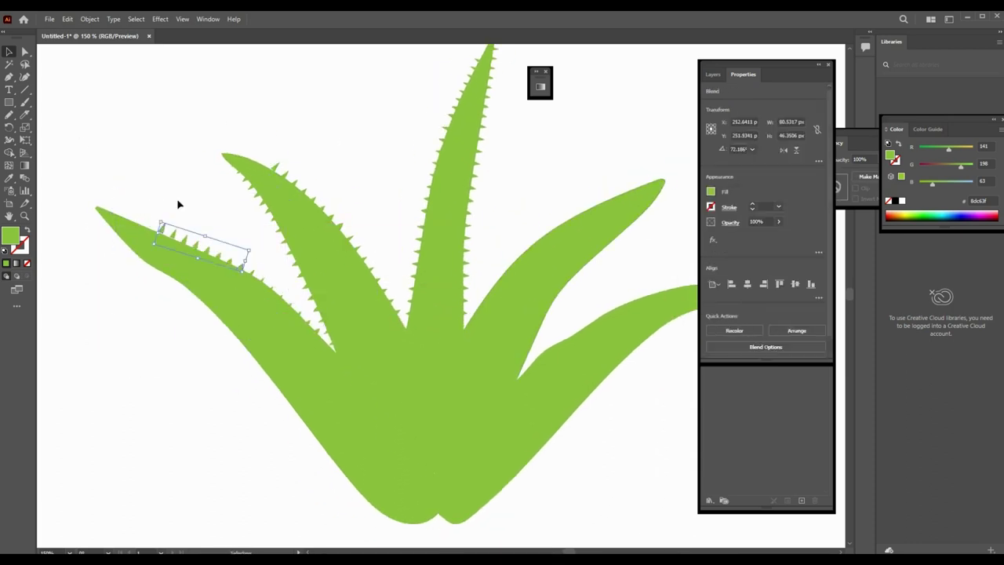
drag(192, 235, 135, 185)
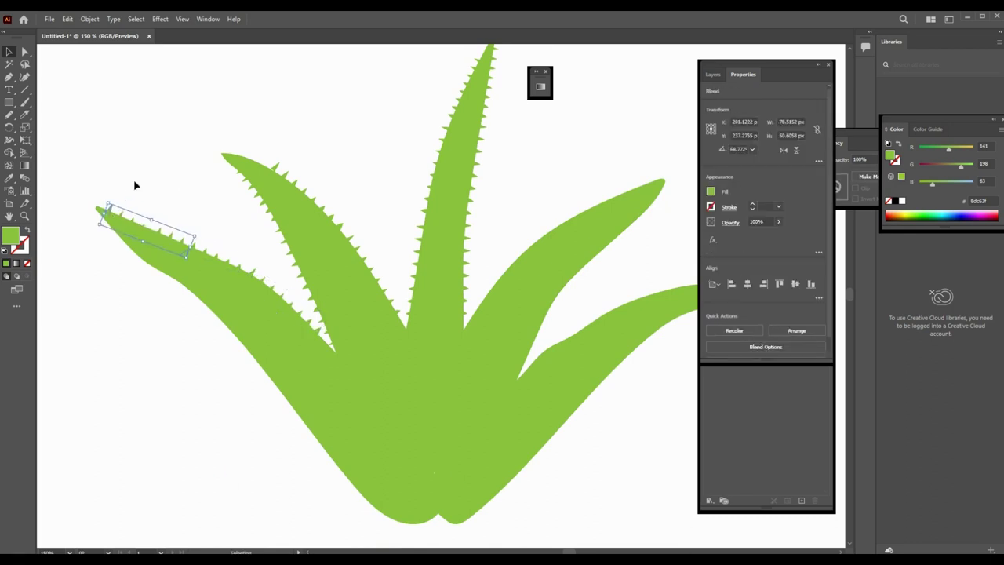
click(135, 185)
mouse_move(175, 287)
mouse_down()
mouse_move(141, 262)
mouse_move(166, 324)
mouse_up()
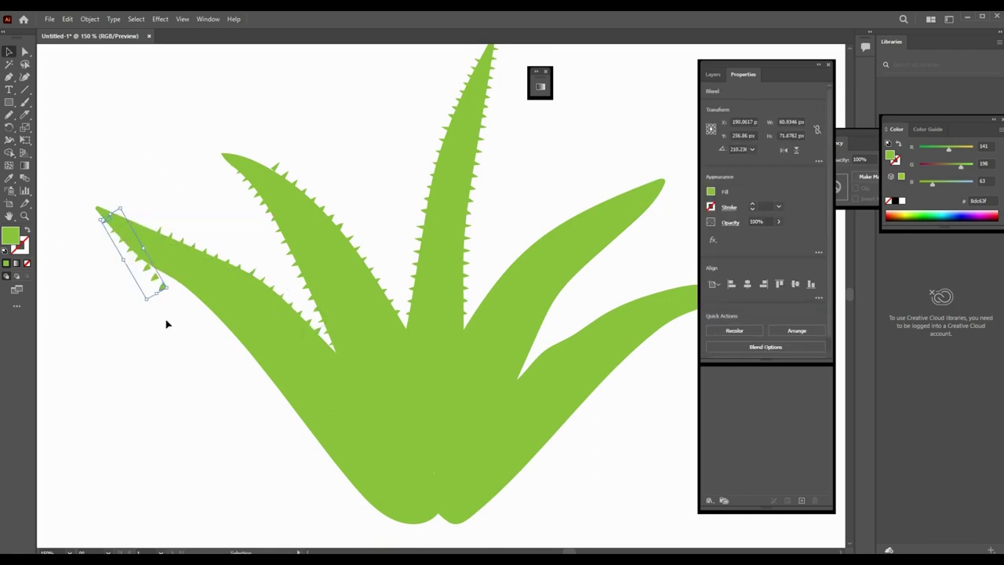
key(ctrl+g)
drag(114, 236, 161, 311)
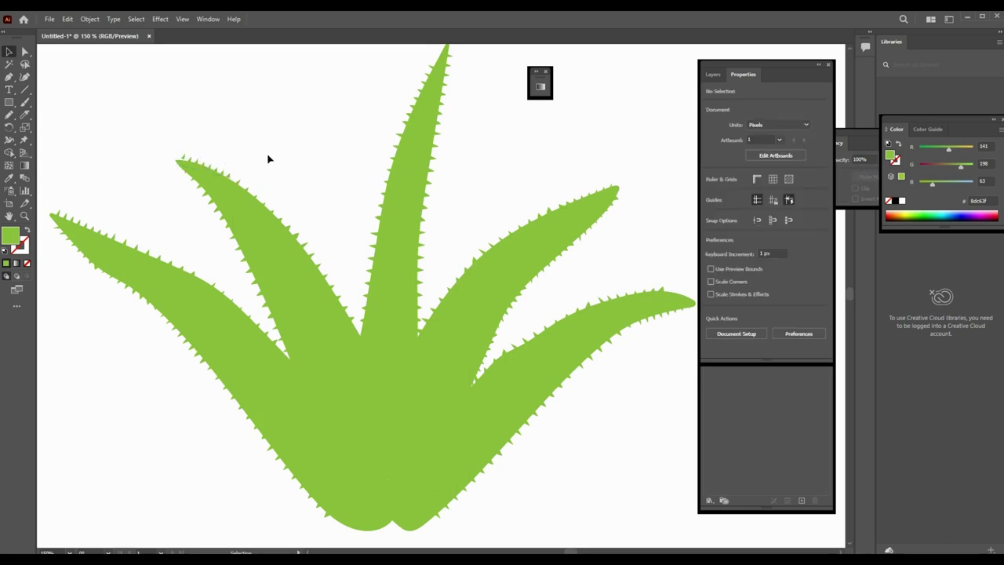
mouse_move(269, 156)
mouse_down()
mouse_move(320, 220)
mouse_move(287, 171)
mouse_move(240, 163)
mouse_up()
click(23, 140)
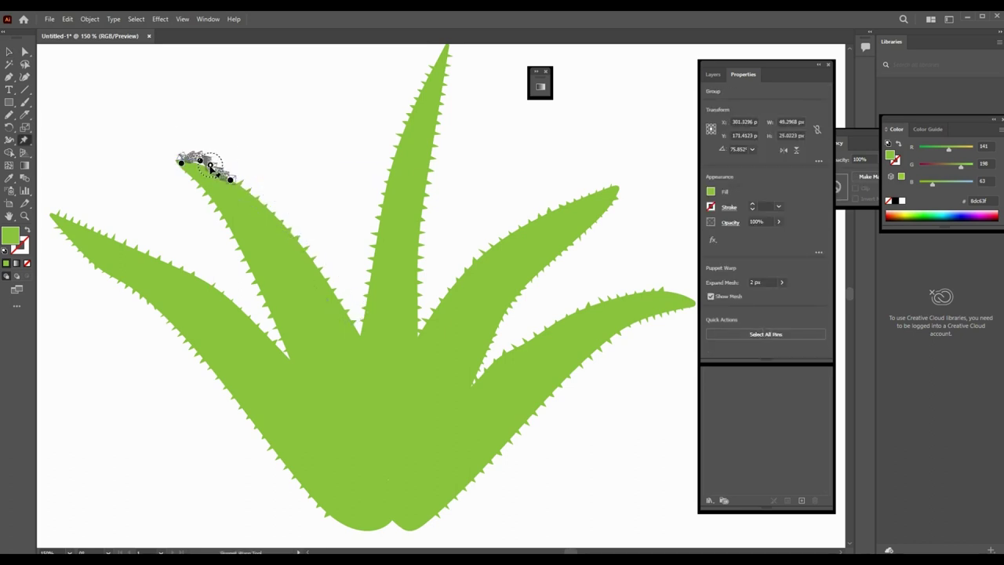
click(271, 146)
Zoom out and pan to frame the whole spiky aloe.
key(z)
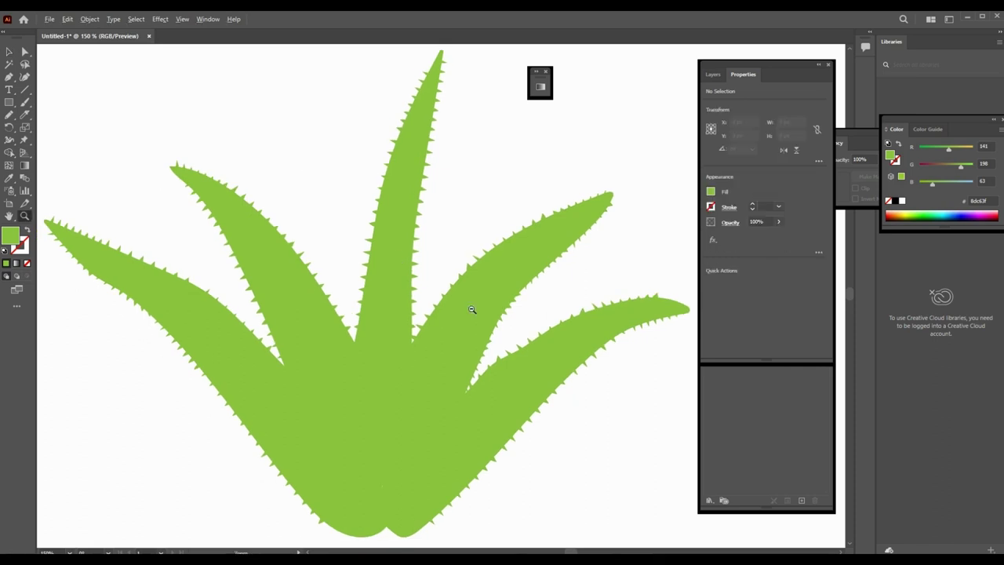
alt+click(471, 309)
drag(534, 280, 412, 277)
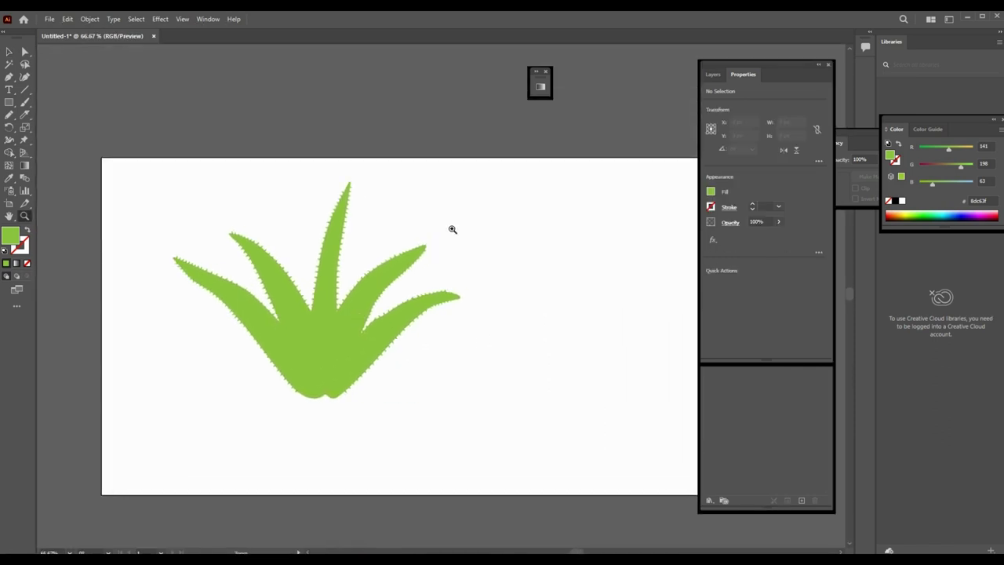
Select the spare leaf with its teeth, rotate it almost flat and set it below the plant.
key(v)
drag(460, 402, 387, 306)
click(478, 348)
click(429, 296)
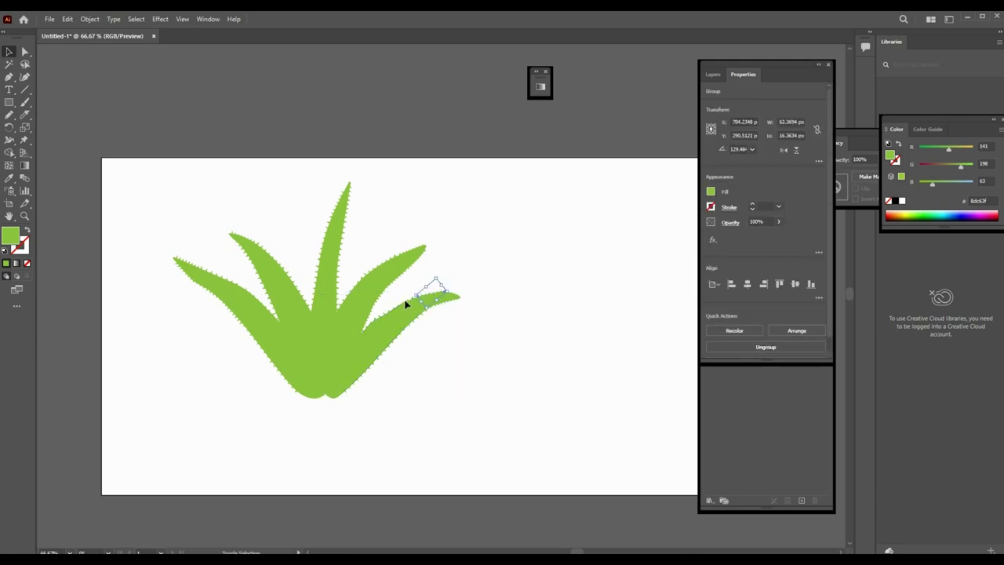
shift+click(400, 305)
shift+click(364, 367)
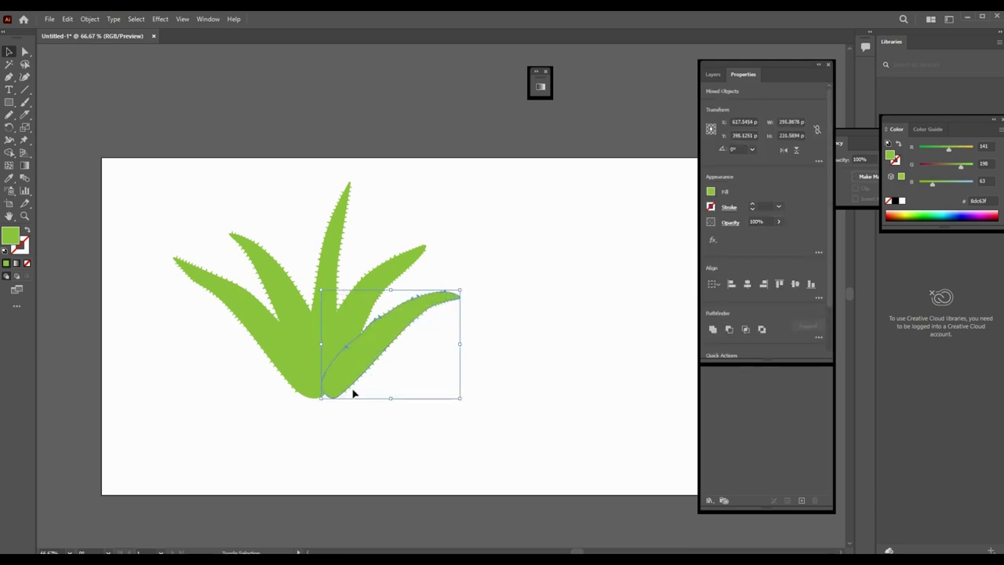
shift+click(355, 394)
shift+click(380, 362)
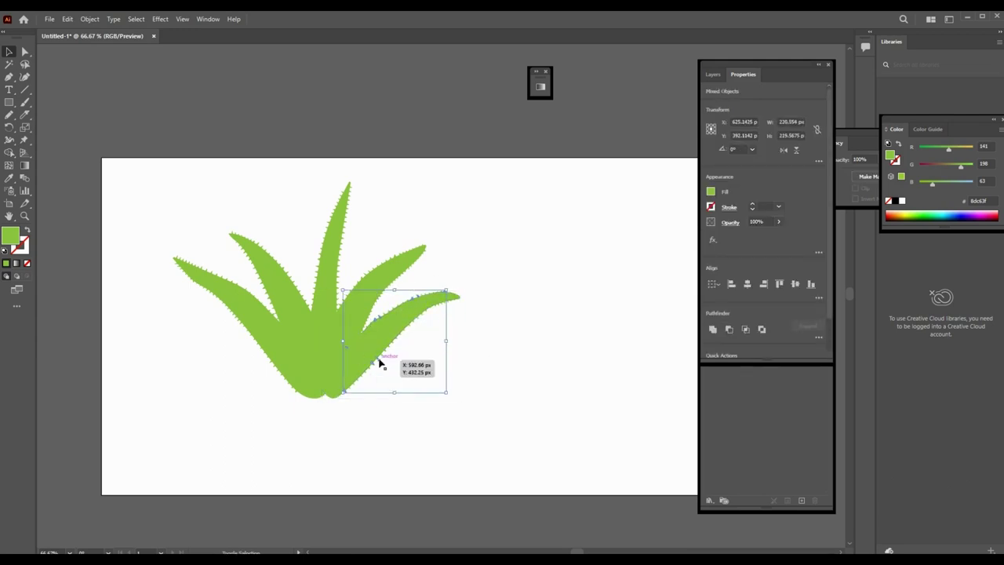
shift+click(450, 304)
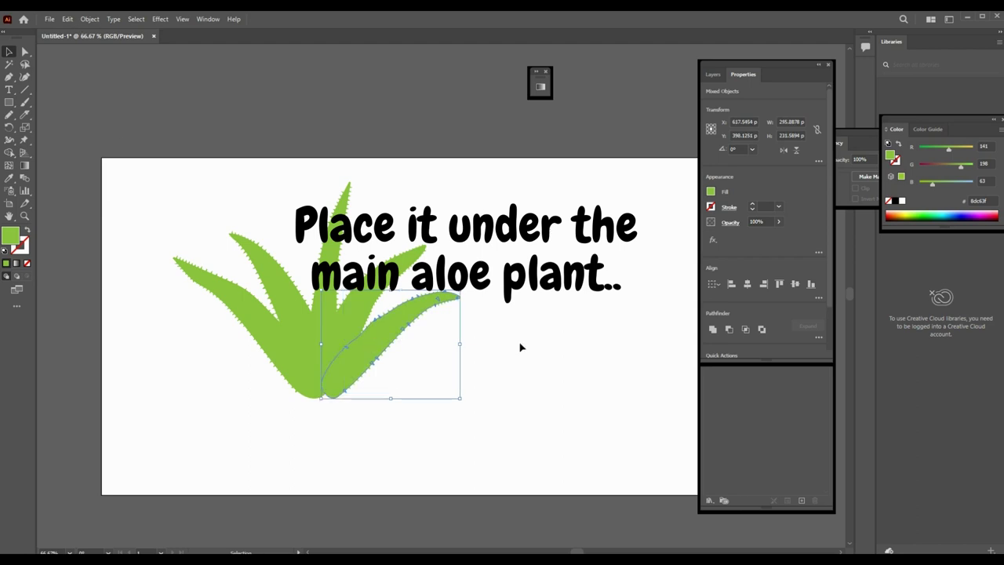
drag(369, 345, 431, 397)
drag(544, 335, 550, 380)
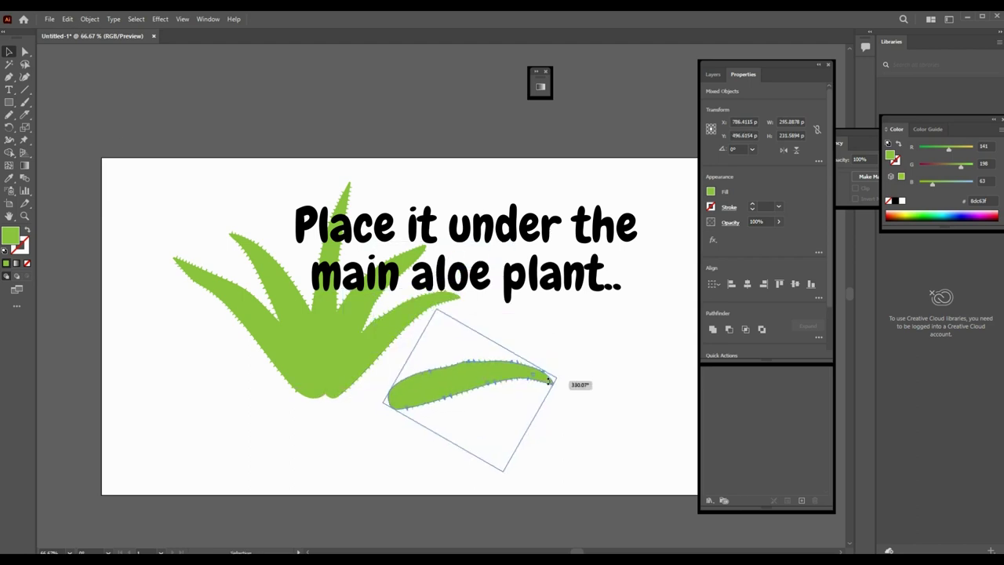
drag(471, 381, 463, 420)
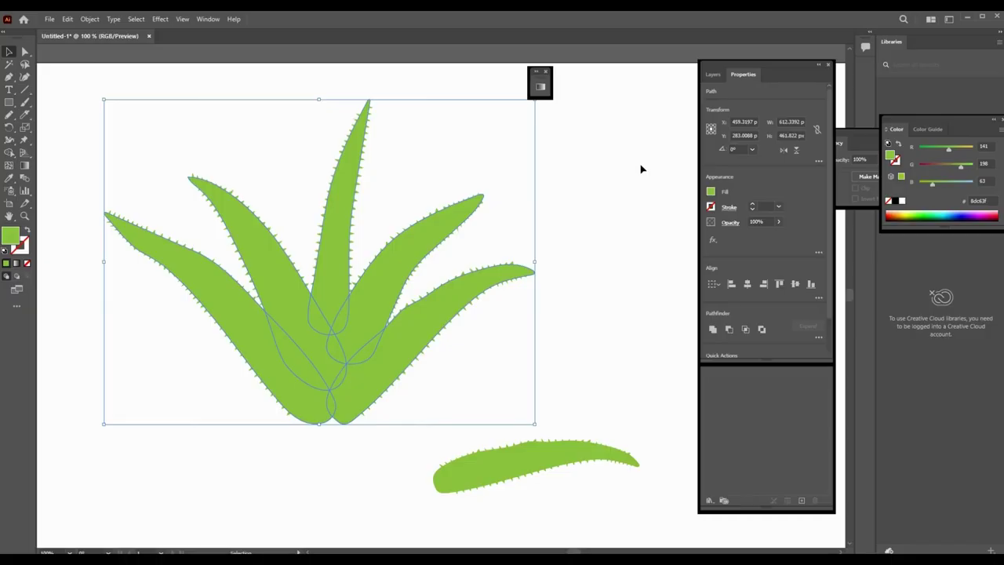
Set the lower right leaf to Draw Inside mode for painting.
click(572, 259)
click(441, 316)
scroll(117, 313, down, 1)
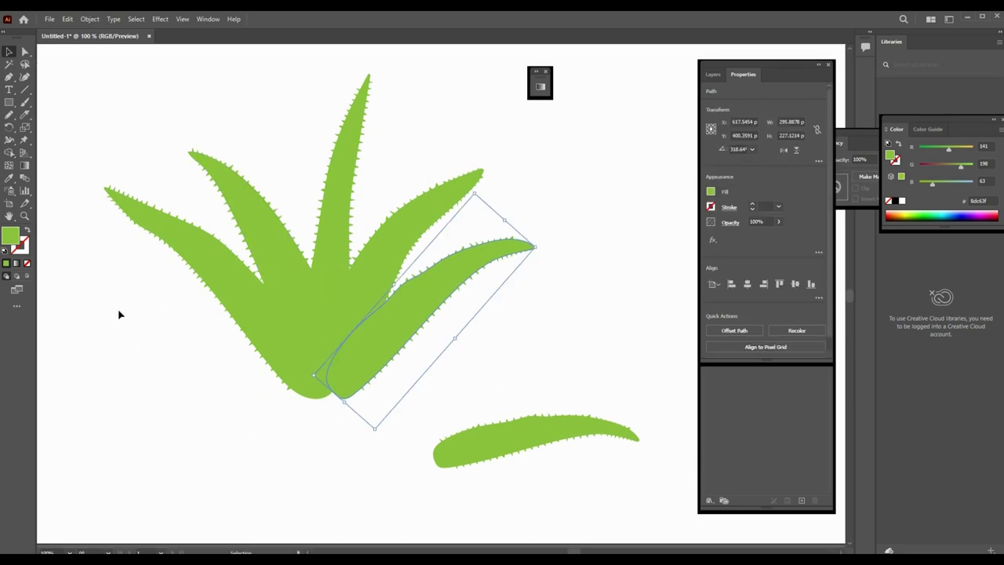
click(28, 276)
click(26, 103)
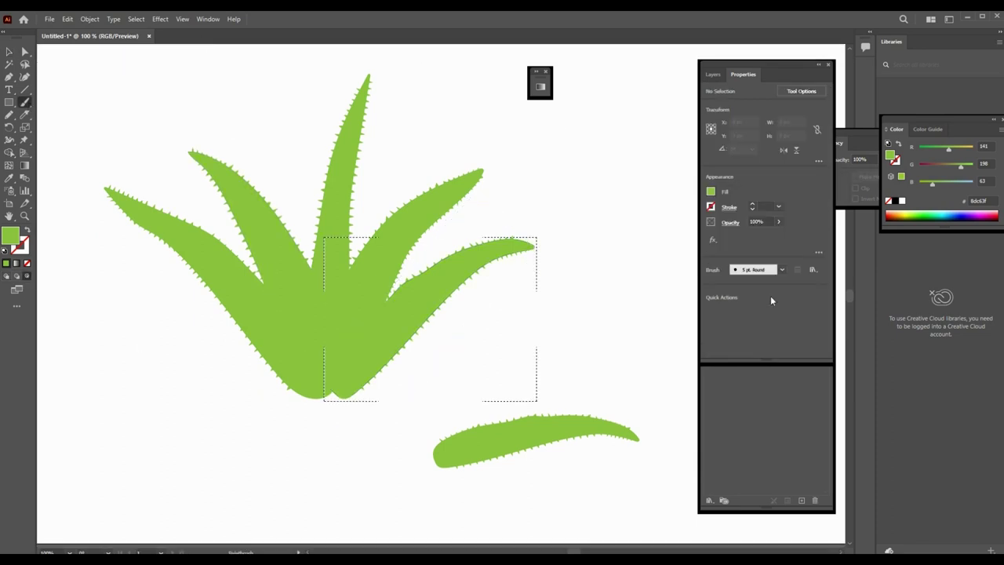
Pick a brush from the Artistic_Watercolor library and paint a stroke along the lower right leaf.
click(710, 501)
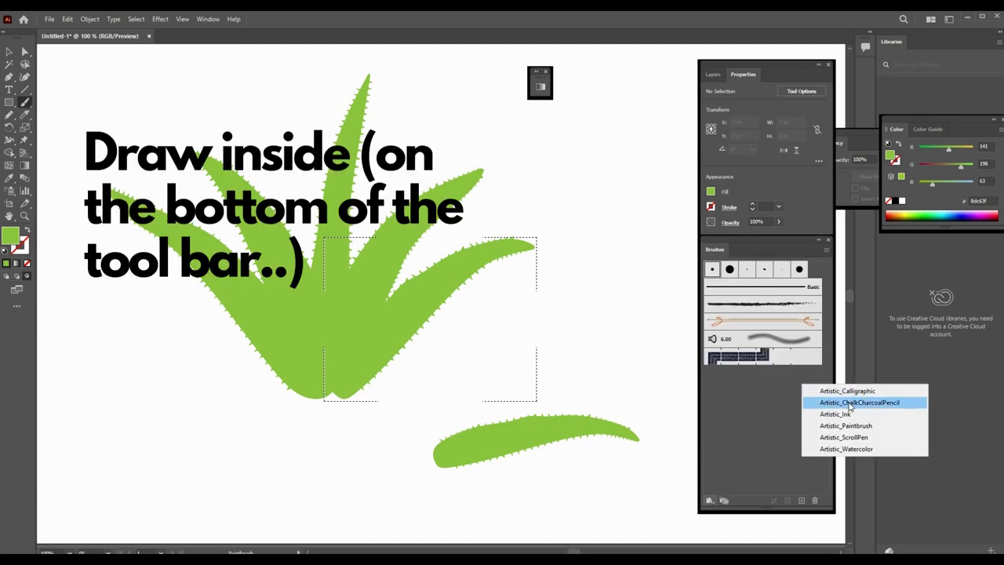
click(845, 449)
click(540, 292)
drag(510, 277, 634, 146)
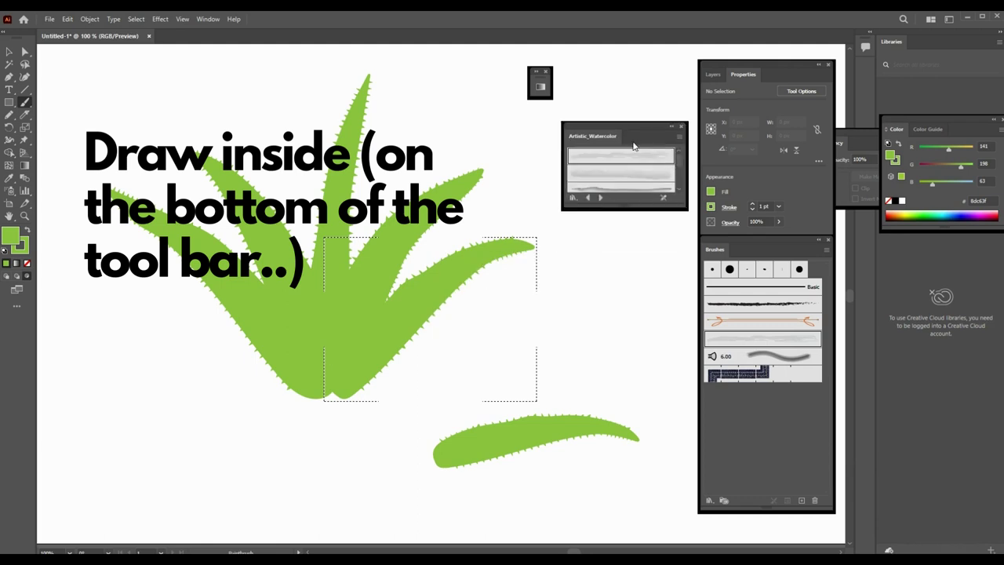
drag(371, 358, 474, 247)
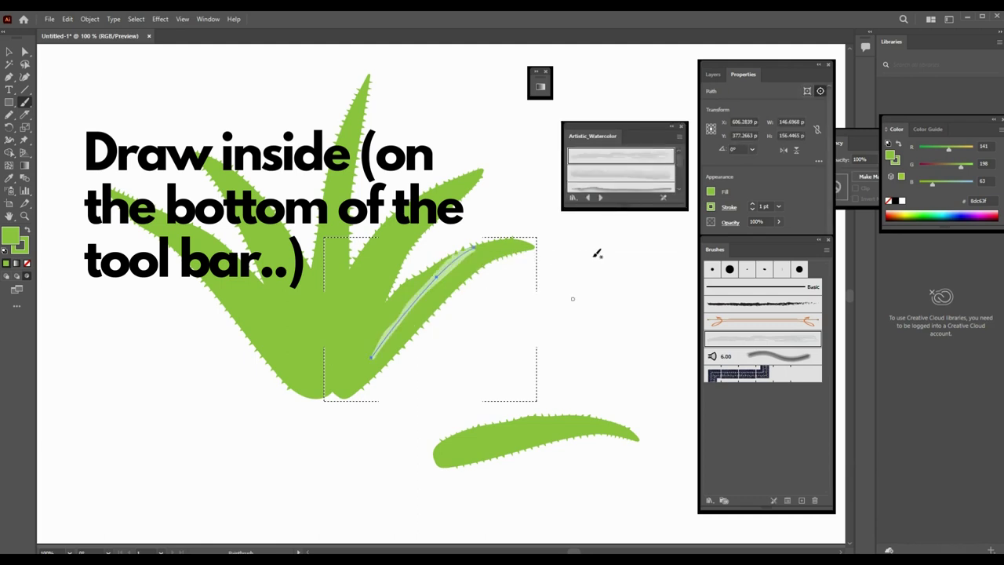
key(ctrl+z)
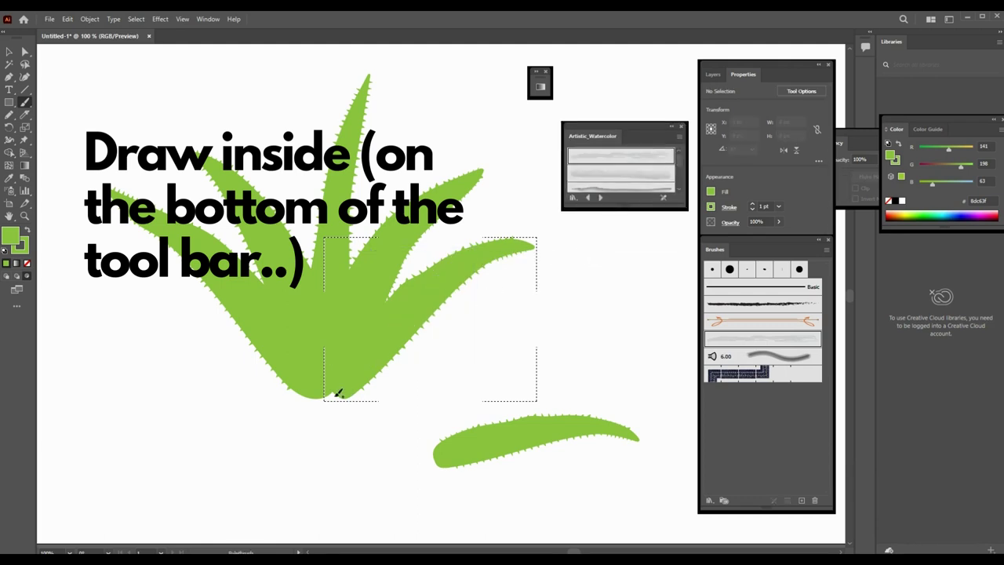
key(ctrl+shift+z)
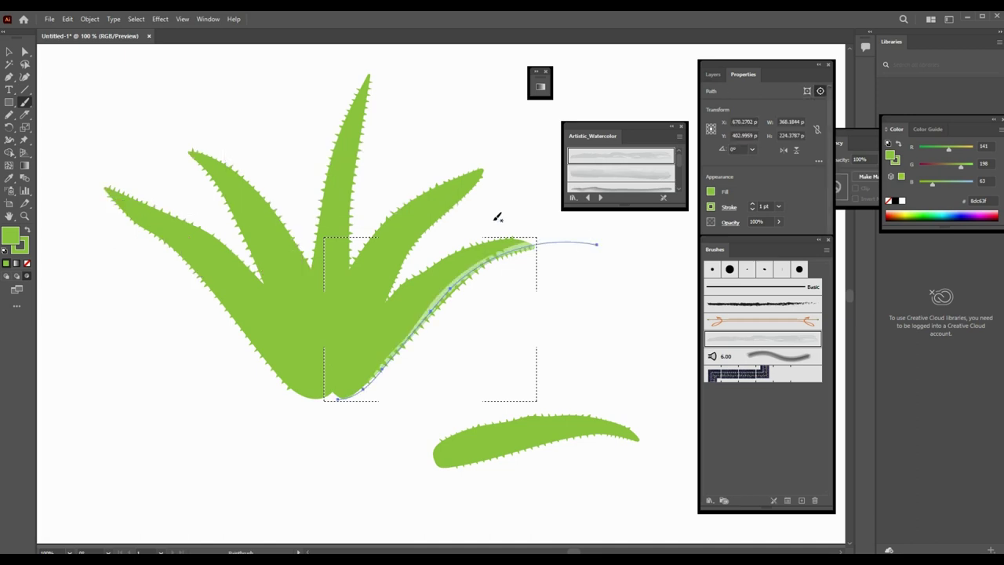
Switch to a different watercolor brush and repaint the stroke straighter down the leaf.
drag(622, 204, 622, 346)
click(616, 208)
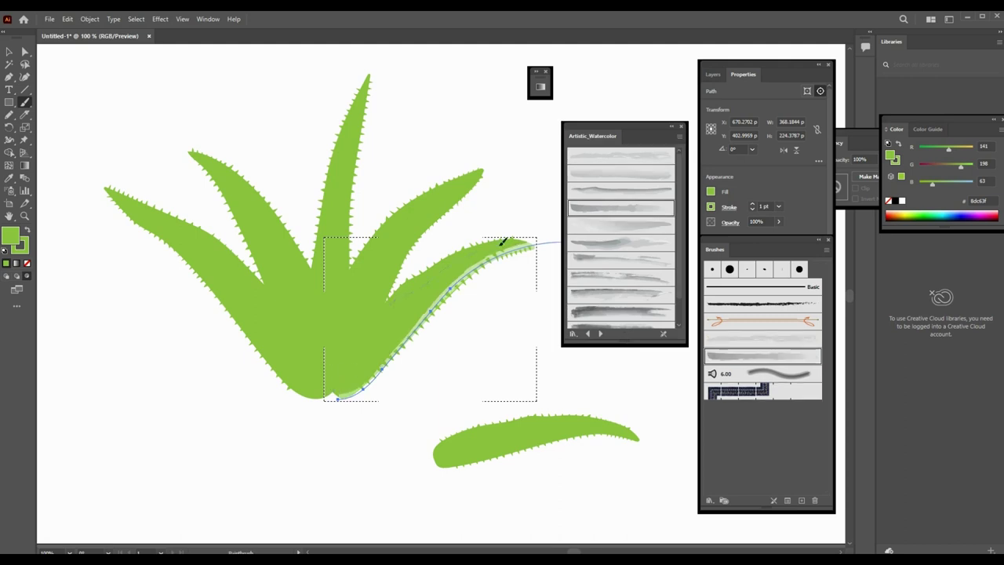
drag(502, 241, 357, 383)
drag(535, 245, 337, 392)
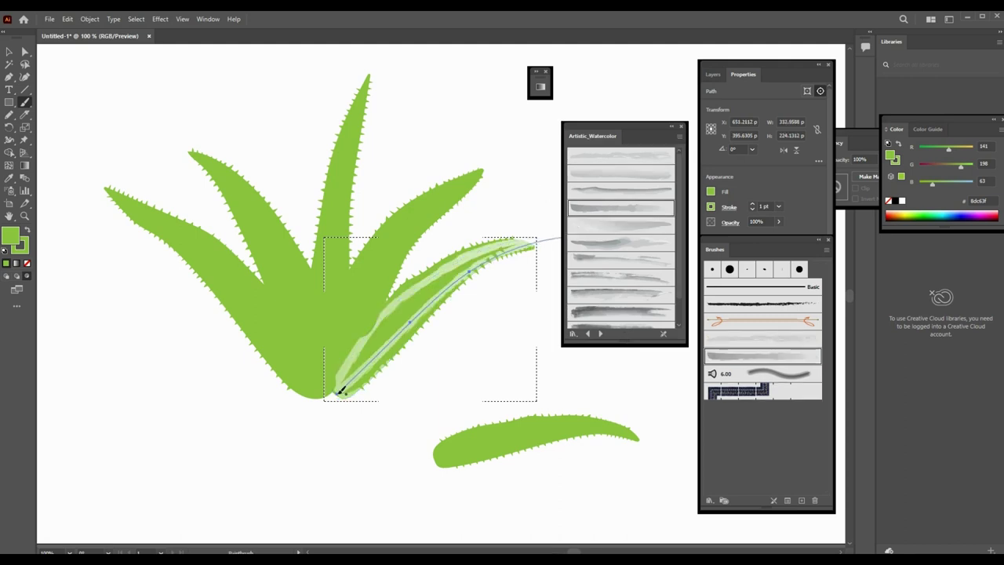
Set the stroke's fill to None and its colour to yellow-green, with another watercolor brush.
click(710, 192)
click(597, 232)
key(Escape)
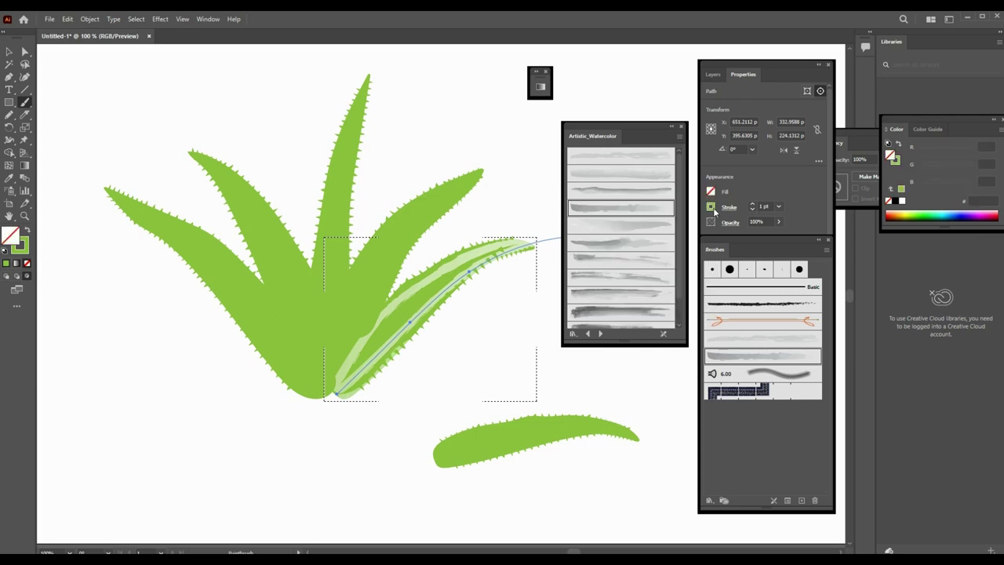
click(711, 207)
click(601, 226)
key(Escape)
click(639, 294)
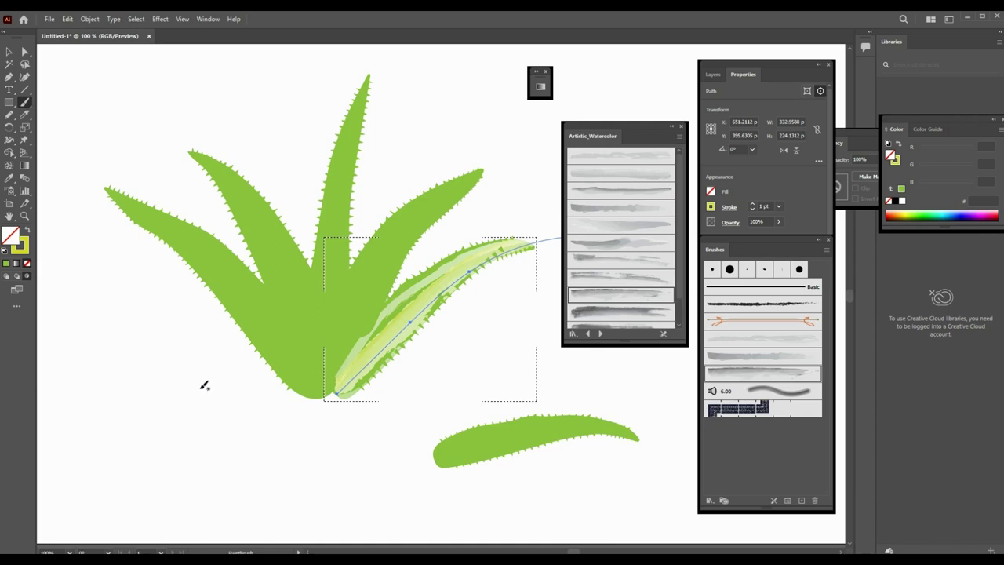
click(625, 387)
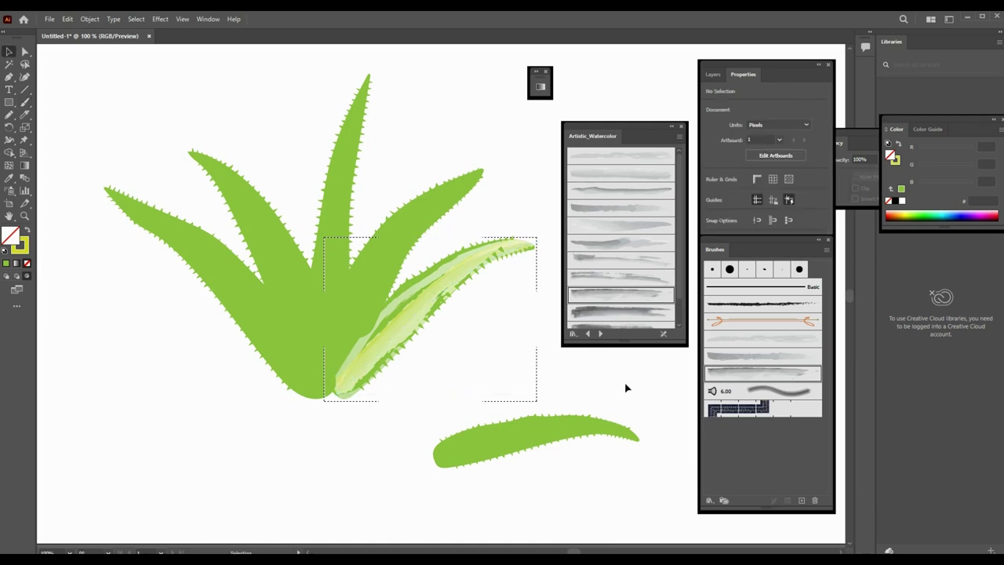
Paint a green Charcoal - Feather stroke along the middle and upper edge of the leaf.
click(758, 305)
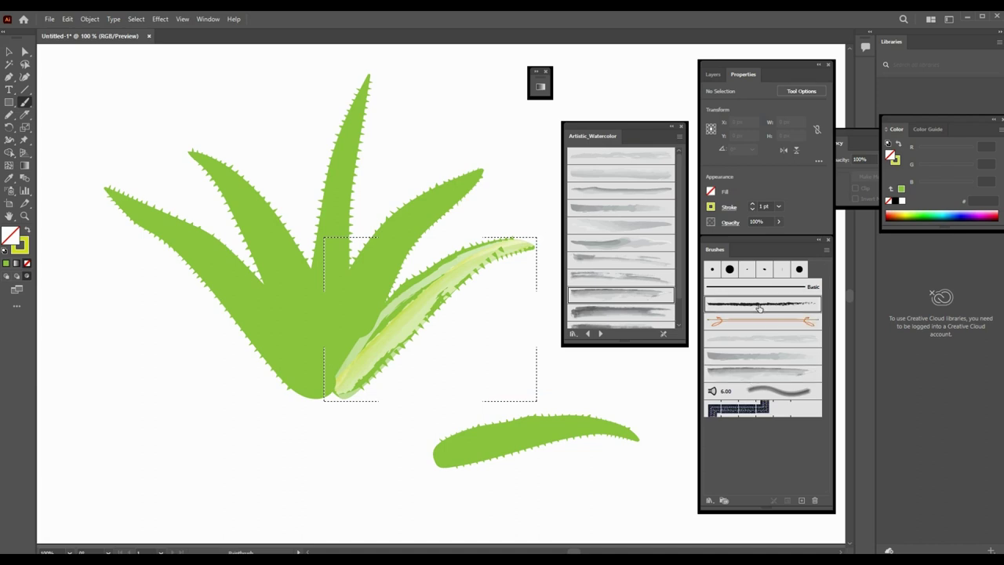
drag(424, 287, 511, 239)
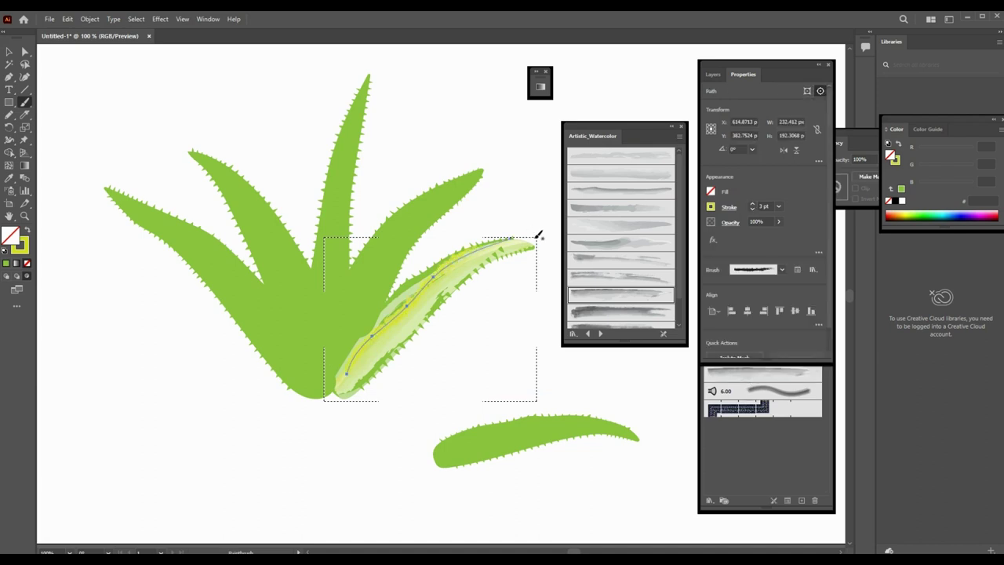
click(711, 207)
click(613, 256)
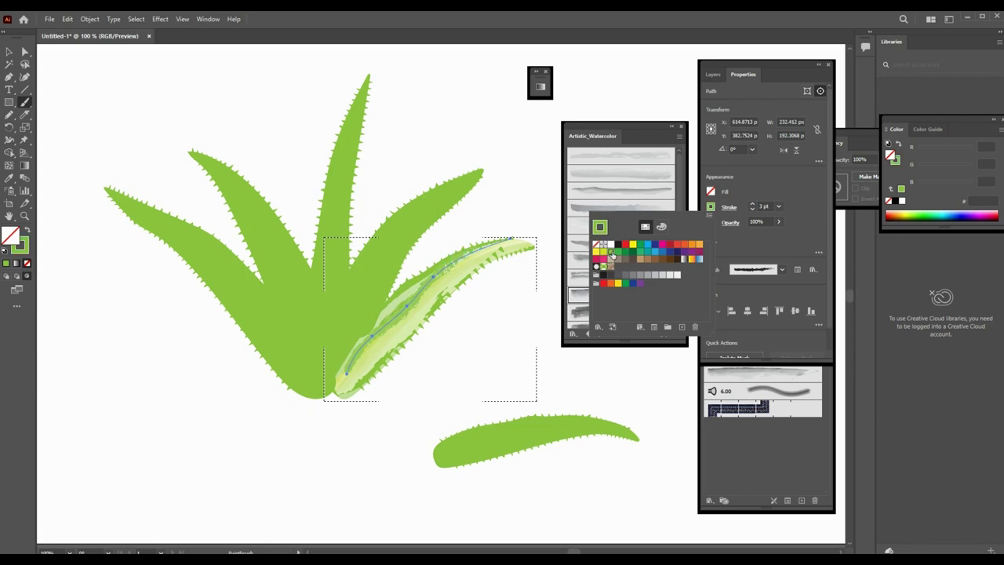
click(366, 333)
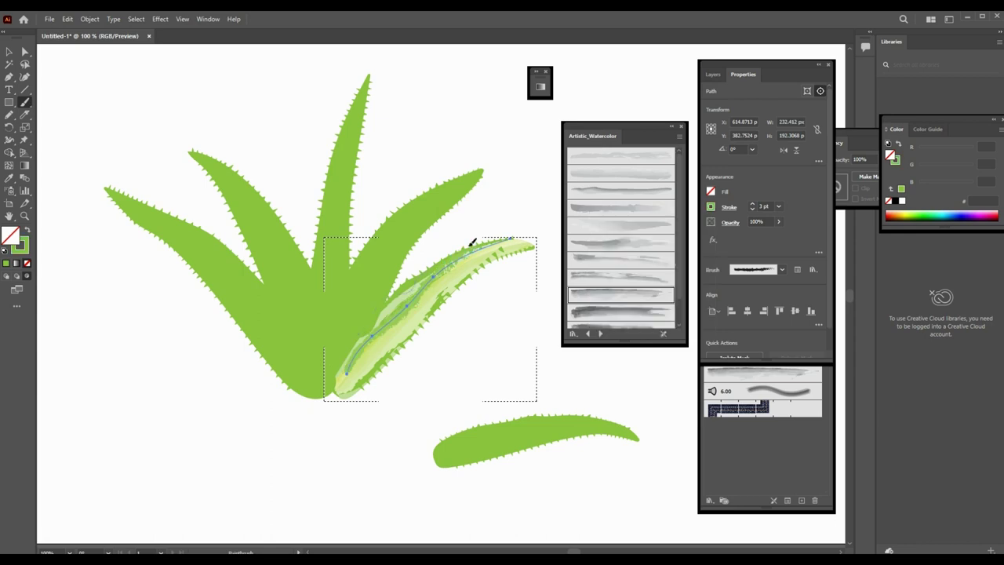
mouse_move(472, 241)
mouse_down()
mouse_move(359, 333)
mouse_move(483, 196)
mouse_up()
Paint another Paintbrush stroke along the upper leaf's edge.
scroll(462, 352, up, 1)
drag(435, 239, 486, 196)
key(v)
key(b)
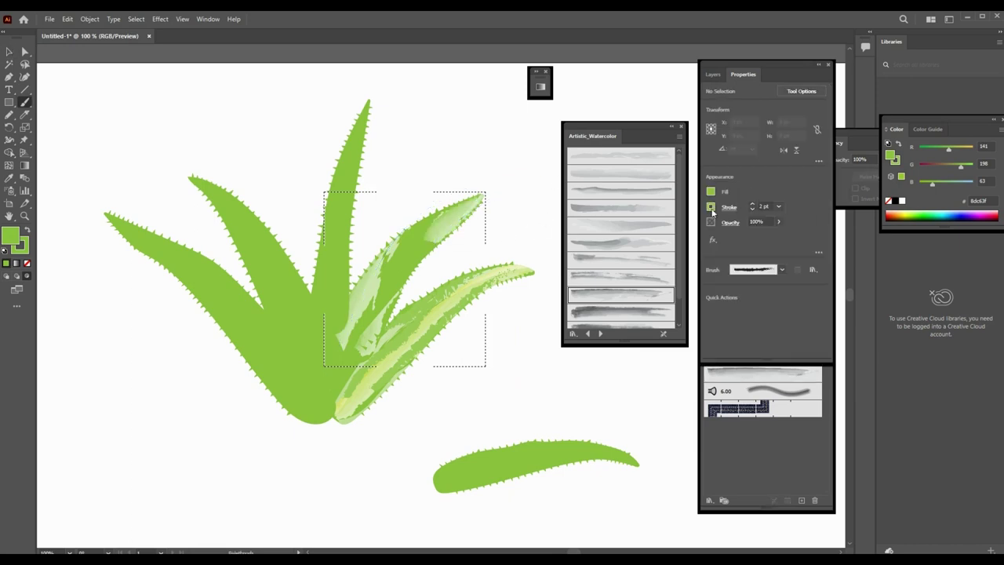
drag(350, 291, 409, 226)
Make that stroke yellow-green and set its weight to 2 pt.
click(711, 206)
click(711, 206)
click(628, 235)
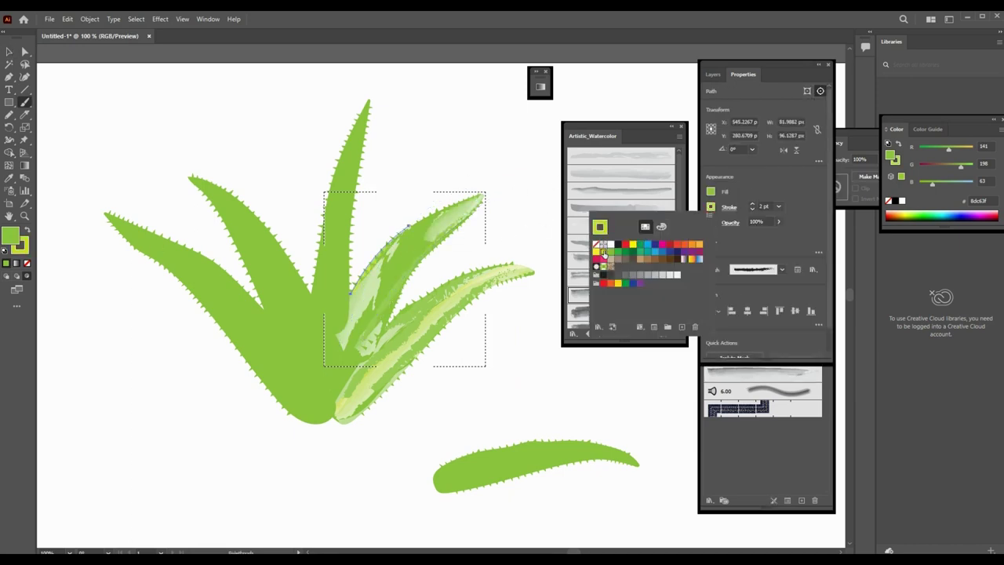
click(798, 240)
click(778, 206)
click(760, 323)
click(752, 209)
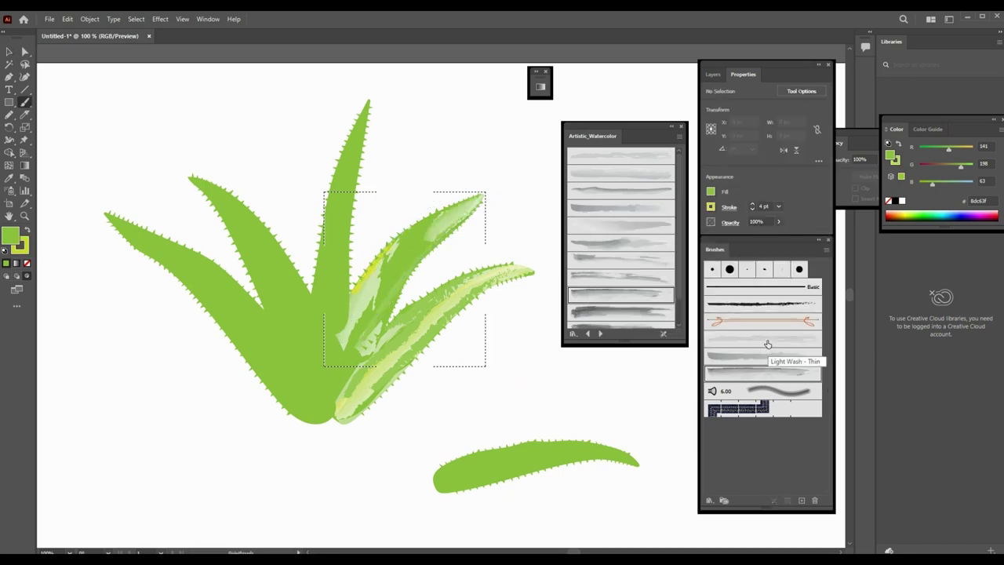
key(ctrl+shift+a)
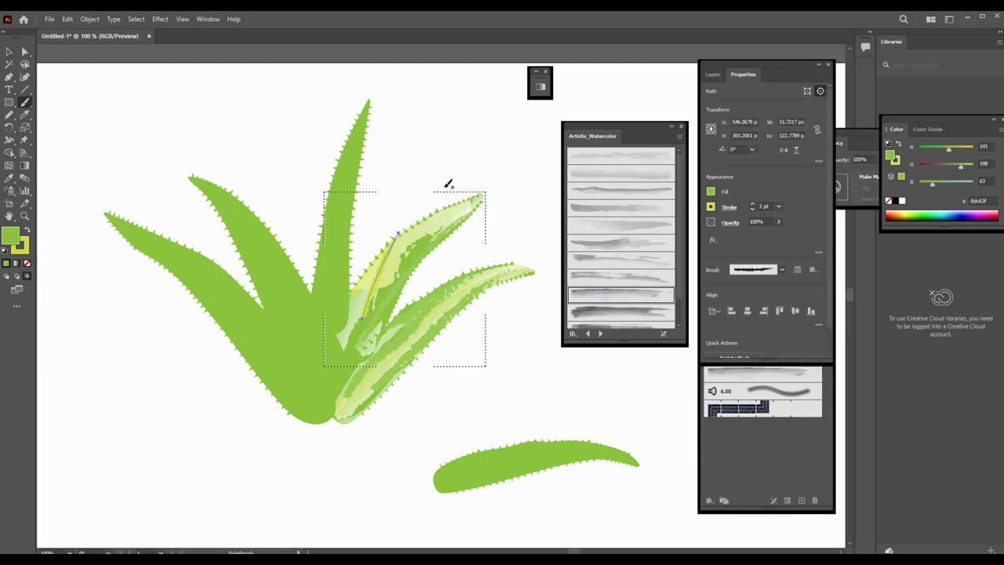
Paint a yellower stroke along the upper leaf toward its tip.
drag(485, 214, 372, 300)
double_click(19, 246)
key(Return)
drag(416, 224, 529, 185)
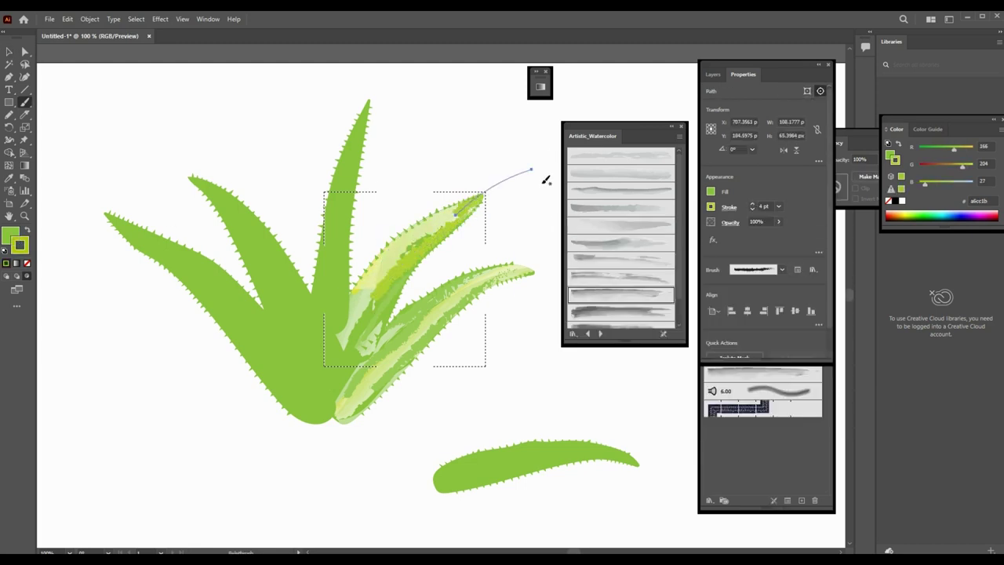
Paint a watercolor stroke down the tall central leaf with a different brush.
key(F5)
click(620, 278)
drag(365, 103, 314, 329)
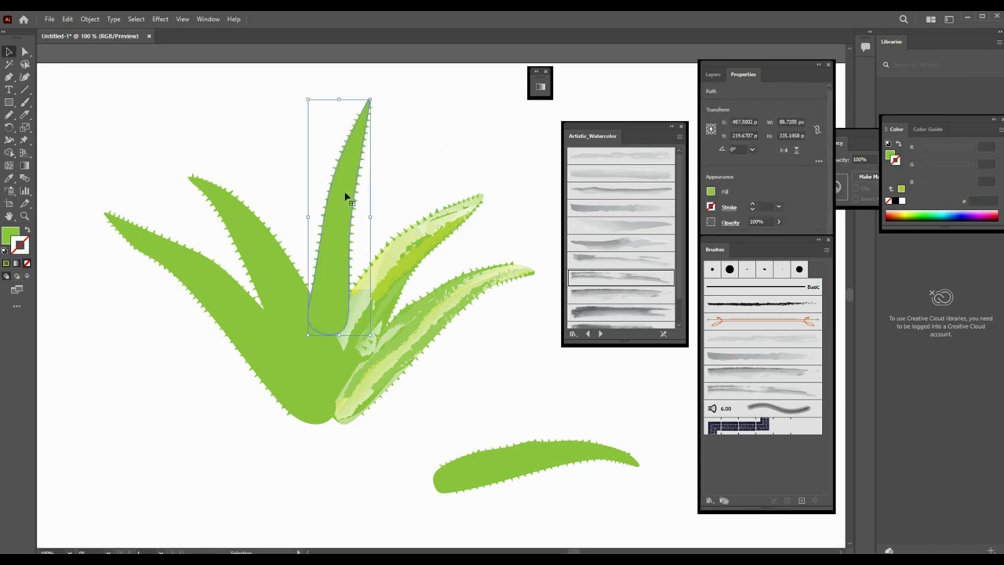
key(ctrl+z)
drag(367, 102, 313, 333)
key(ctrl+shift+a)
key(ctrl+z)
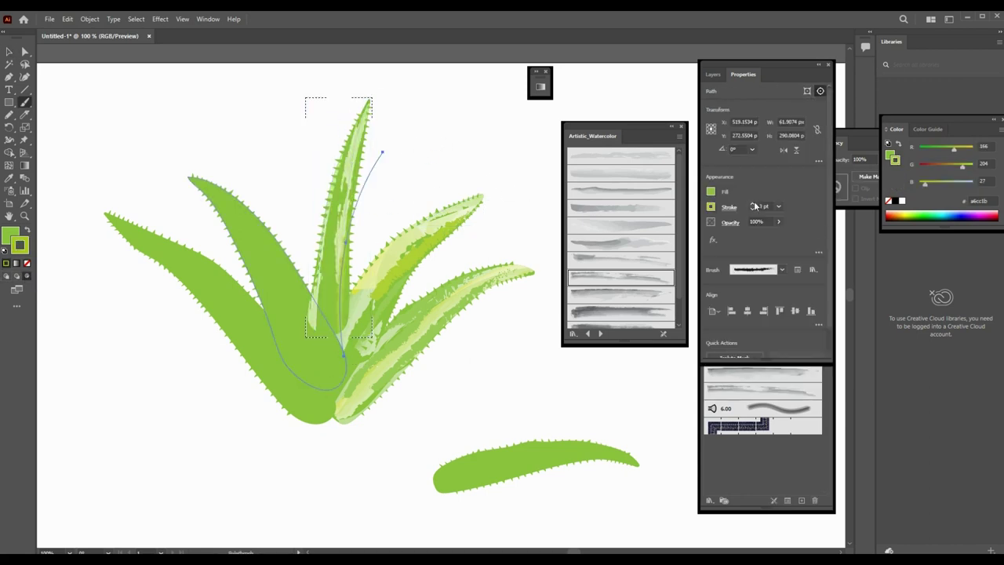
Undo part of the recent painting and paint a long stroke along the left leaf.
key(b)
key(ctrl+shift+z)
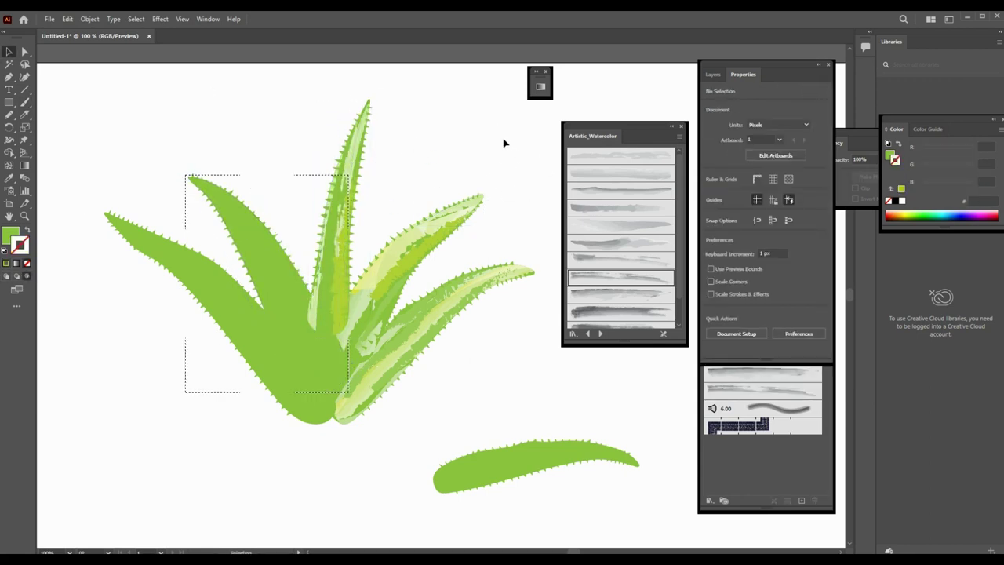
key(ctrl+shift+z)
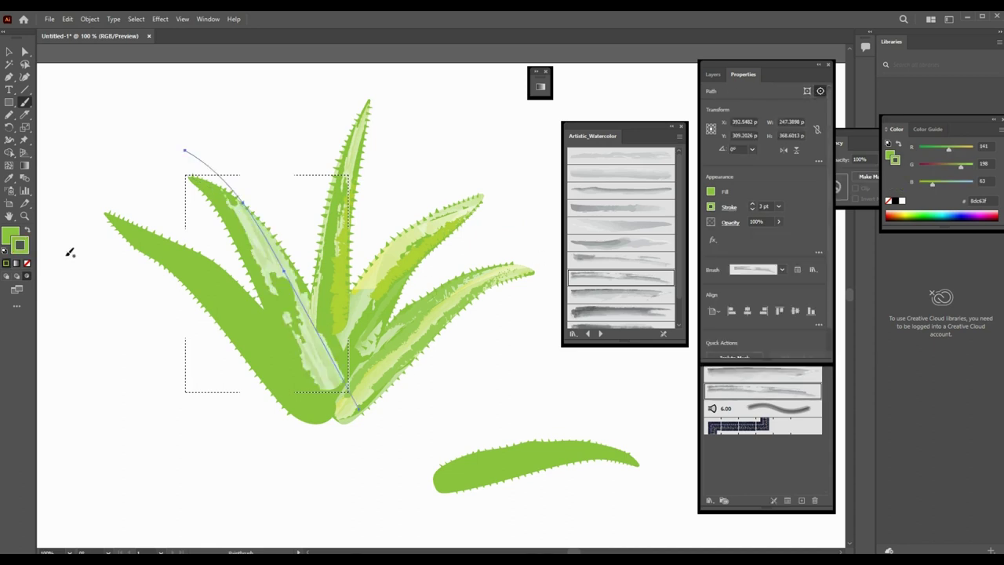
key(ctrl+z)
key(ctrl+z)
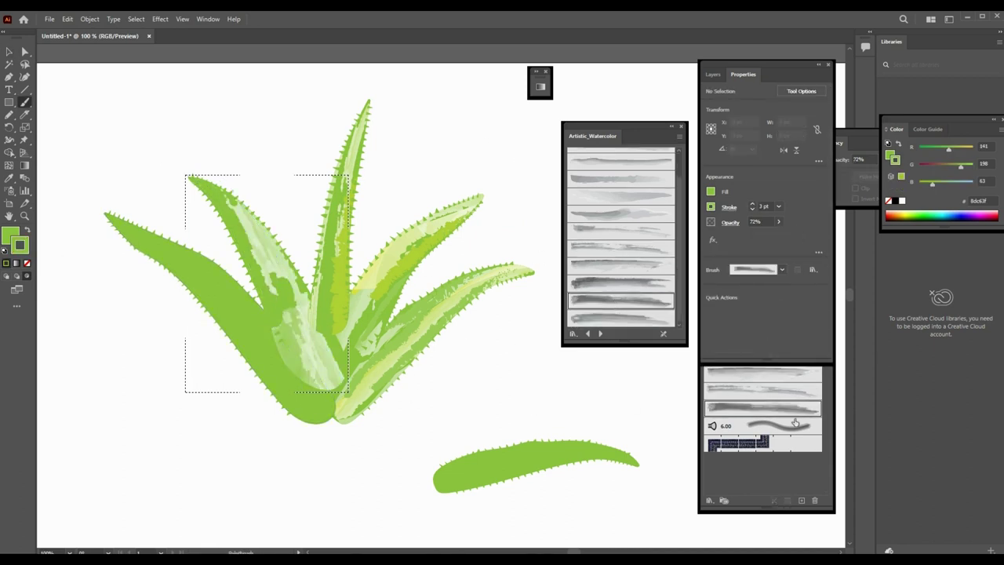
key(ctrl+z)
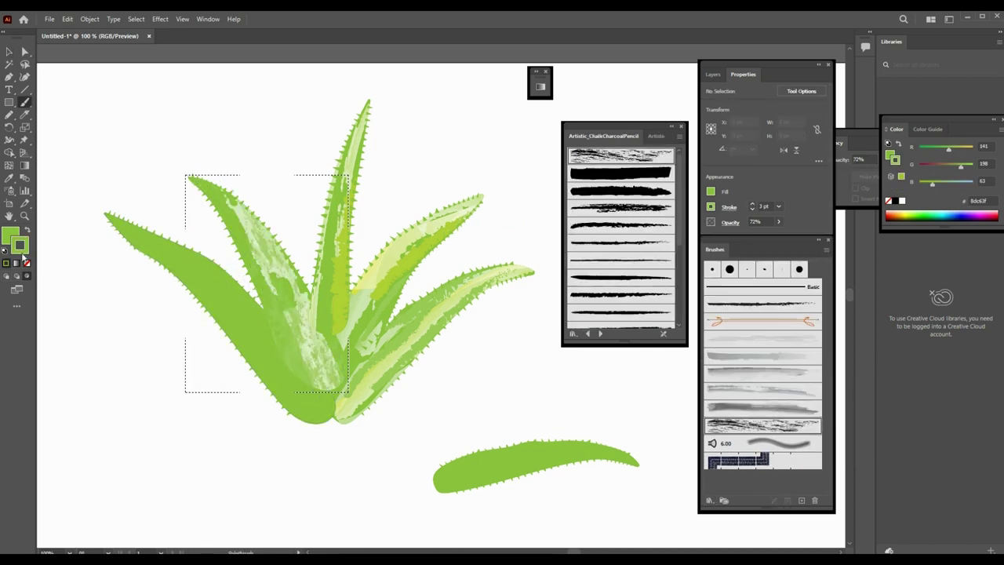
mouse_move(128, 157)
mouse_down()
mouse_move(251, 257)
mouse_move(334, 390)
mouse_up()
Try a thicker chalk charcoal brush on the left-leaf stroke, then revert it.
scroll(620, 236, down, 3)
click(620, 213)
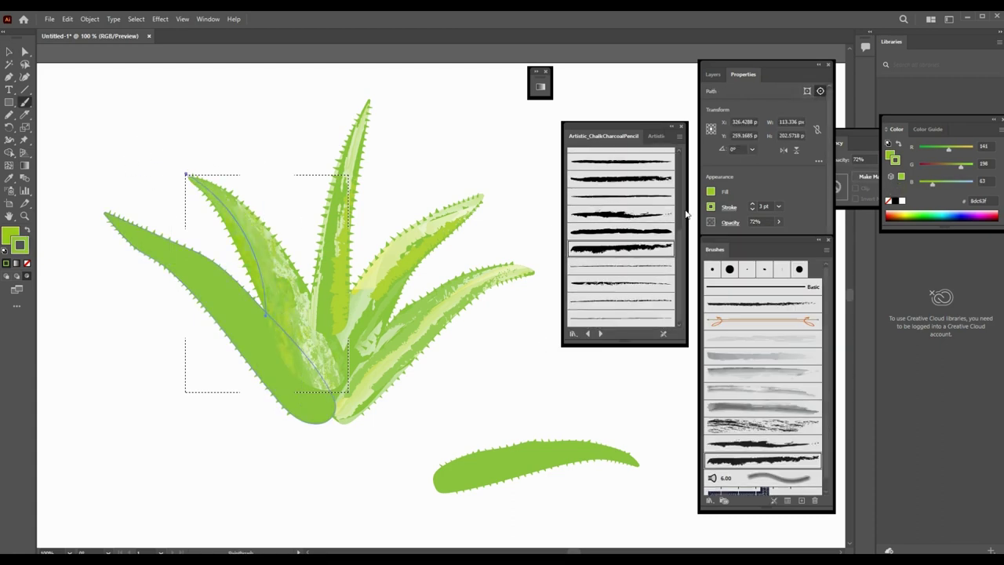
key(ctrl+z)
click(751, 204)
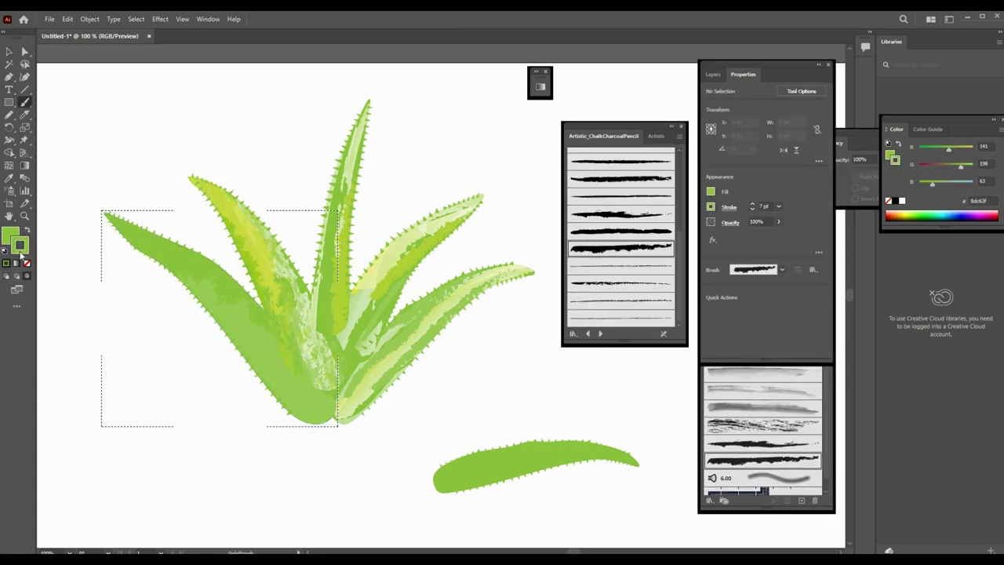
key(ctrl+z)
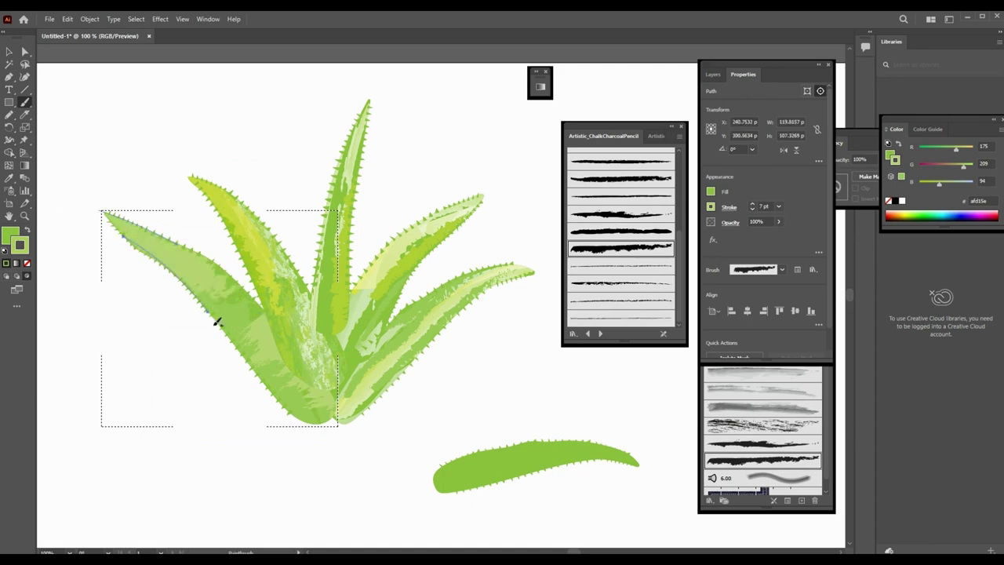
key(ctrl+z)
key(ctrl+z)
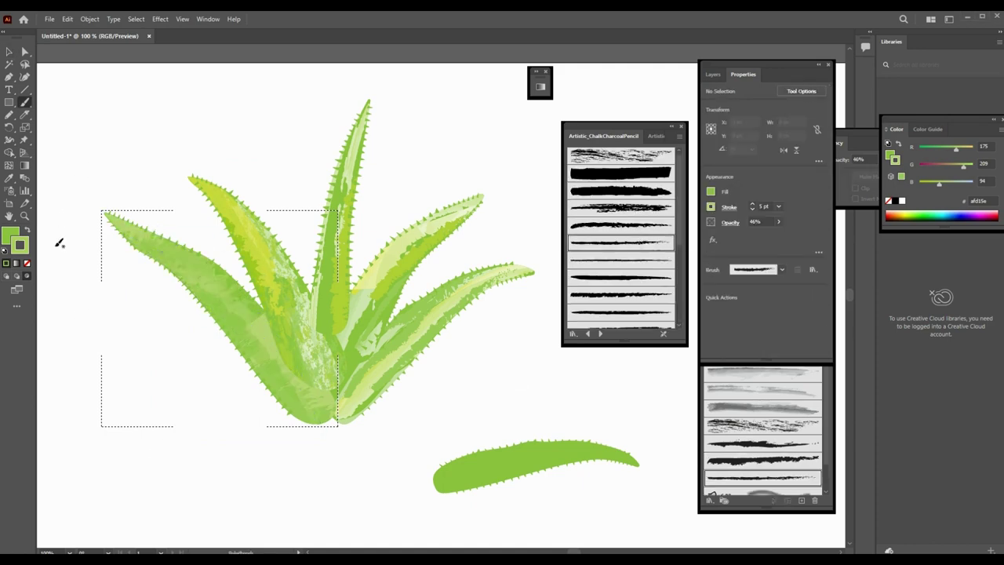
Paint a translucent chalky stroke in a new green across the left leaf.
double_click(19, 244)
key(Return)
drag(314, 452, 197, 327)
click(608, 209)
click(711, 206)
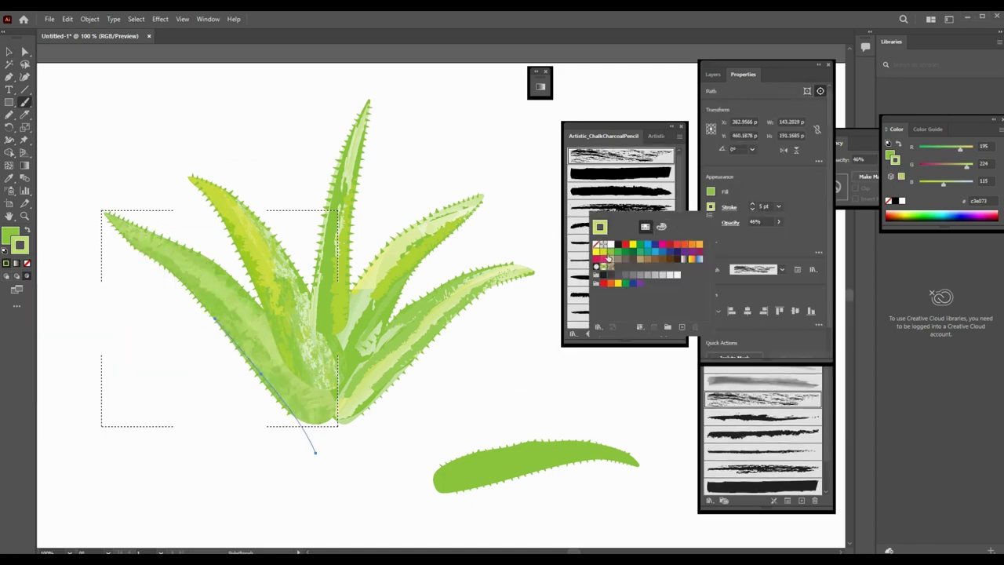
ctrl+click(517, 372)
scroll(518, 372, up, 1)
Paint a dark green stroke across the leaf bases and open the fill picker for brown 706047.
key(b)
double_click(20, 245)
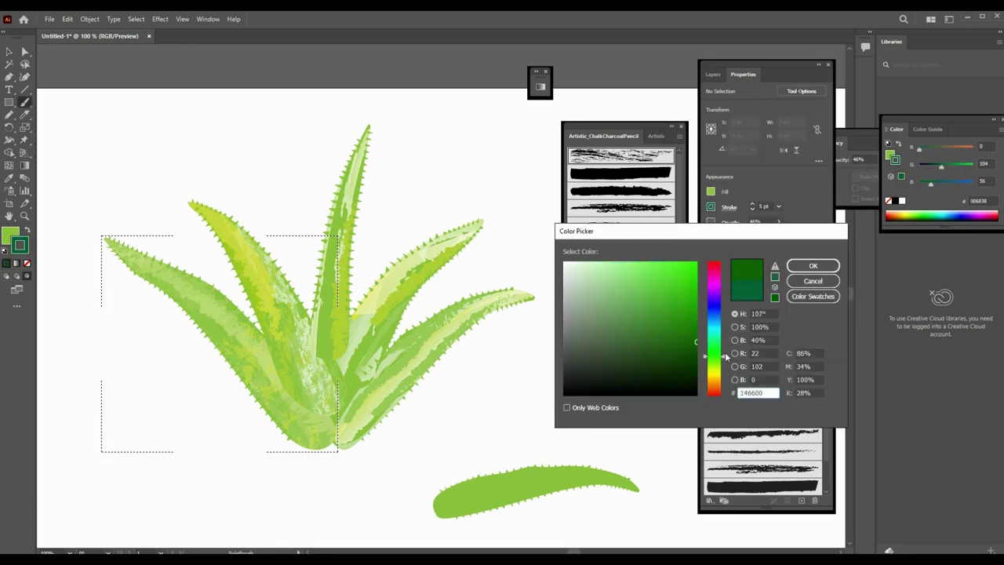
key(Return)
drag(70, 226, 165, 287)
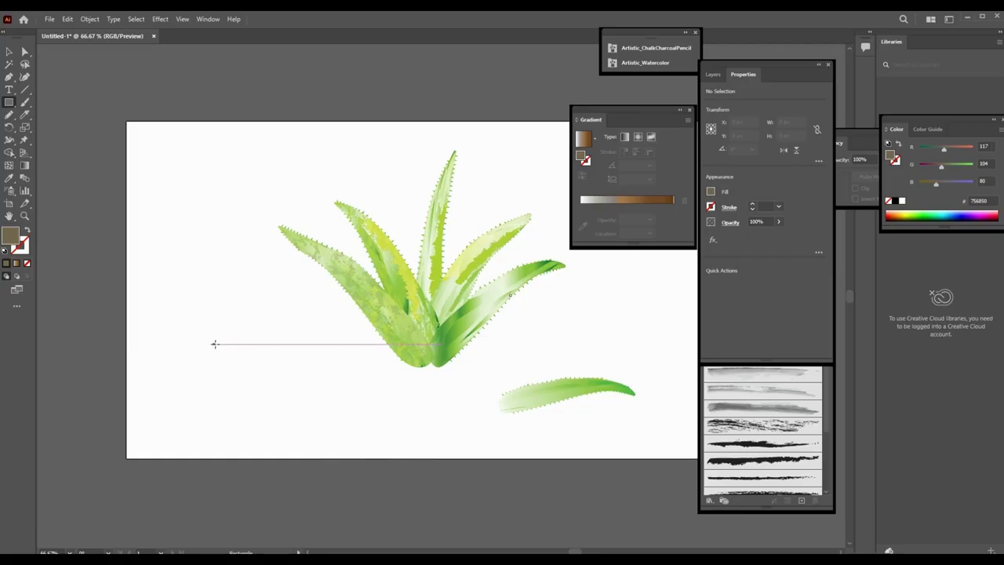
double_click(11, 232)
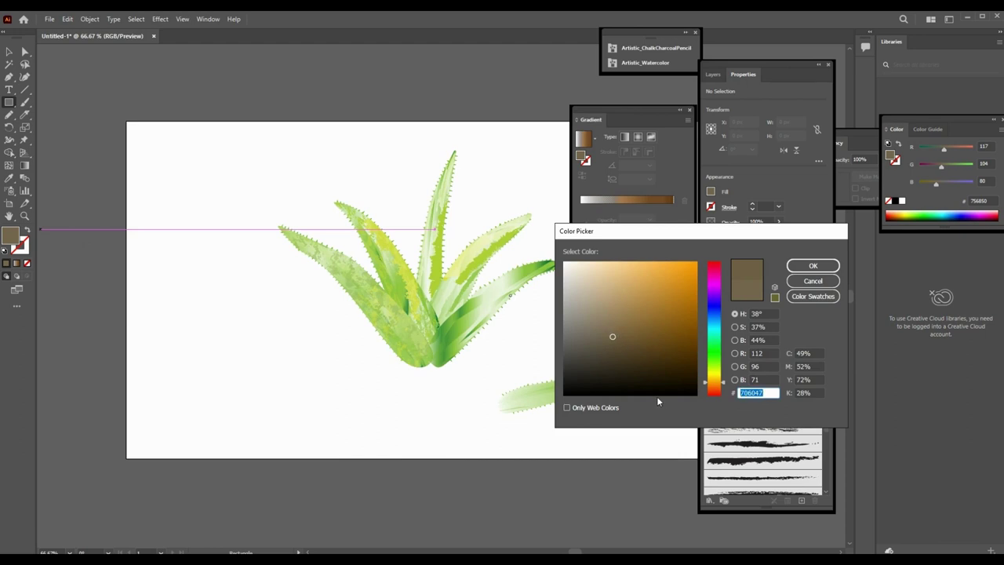
Draw a brown #706047 rectangle below the aloe and swap fill and stroke to outline it.
key(Return)
drag(191, 361, 335, 410)
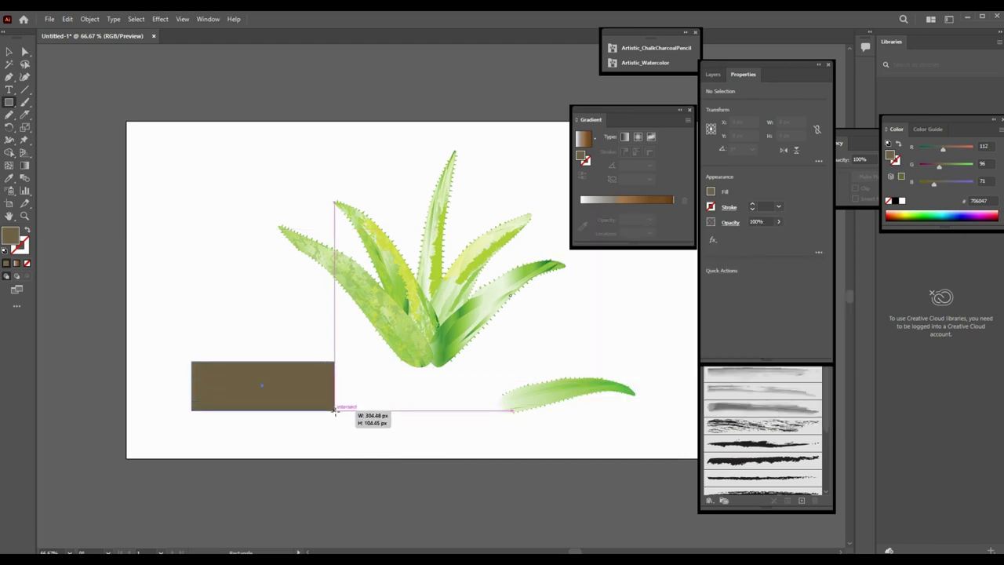
drag(335, 410, 335, 443)
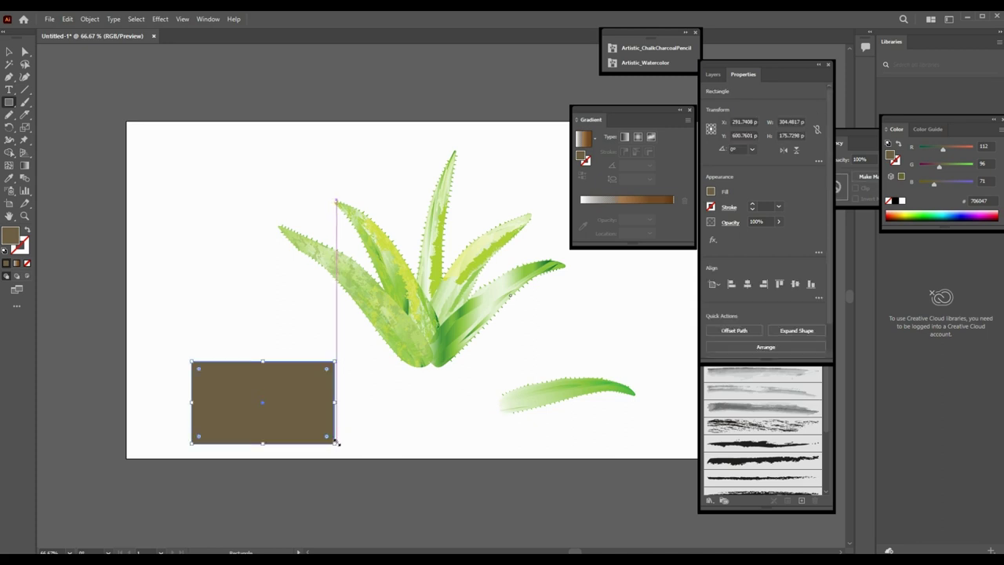
click(26, 237)
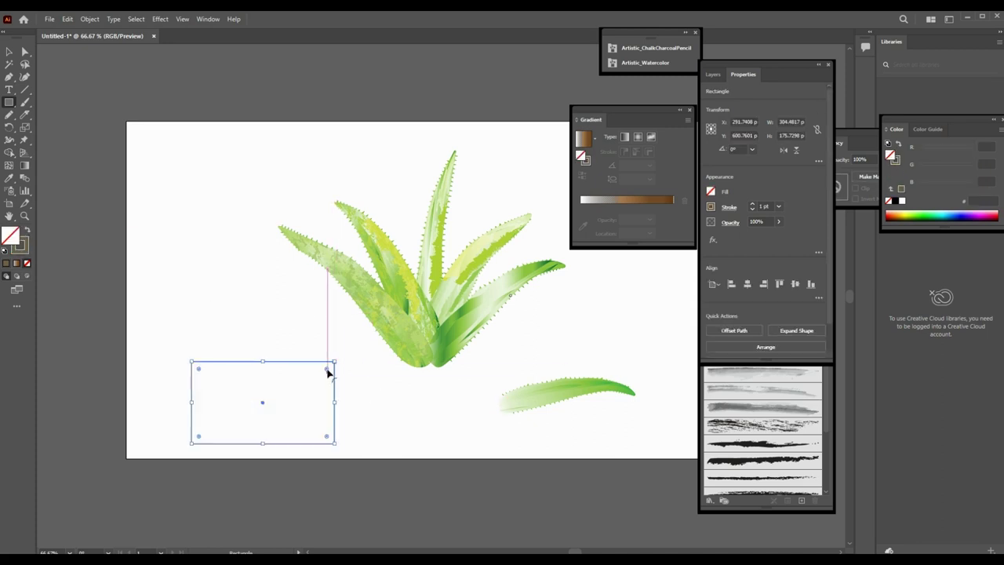
Round the rectangle's corners with Direct Selection into a pill shape.
click(218, 347)
key(Escape)
key(a)
mouse_move(166, 330)
mouse_down()
mouse_move(343, 382)
mouse_move(301, 418)
mouse_move(303, 400)
mouse_up()
click(353, 446)
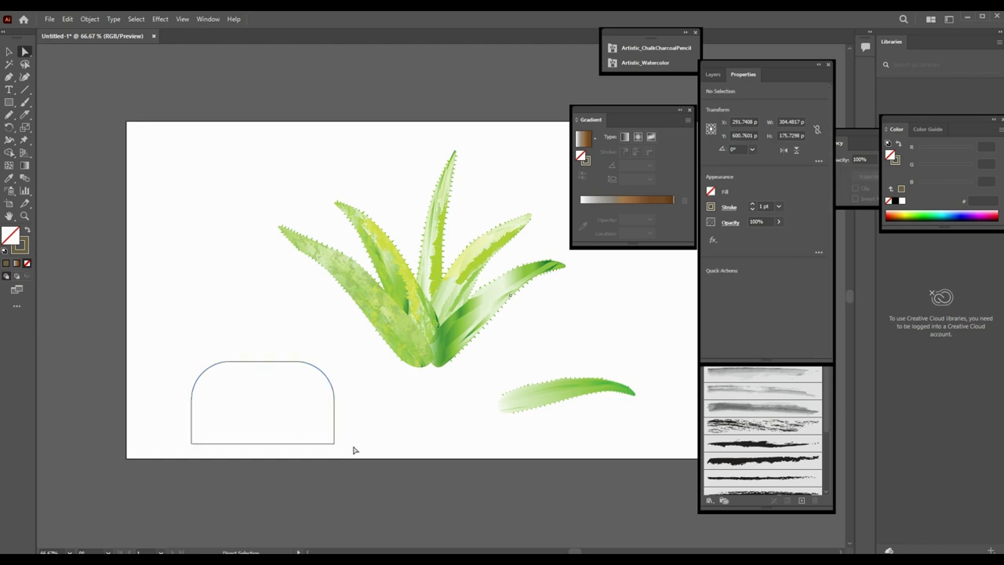
drag(361, 453, 202, 424)
drag(325, 435, 298, 408)
click(353, 379)
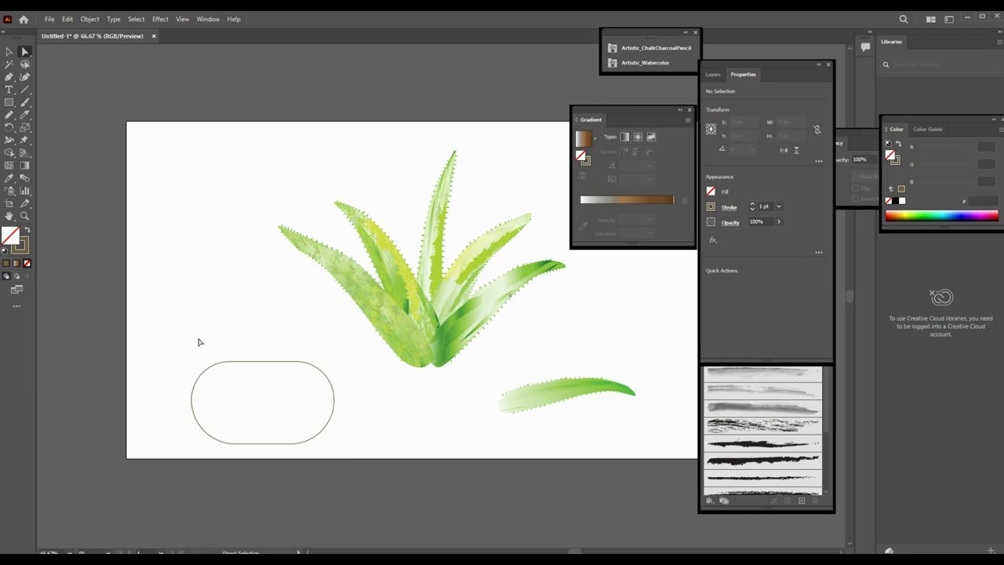
Draw an ellipse across the pill's top edge and select both shapes.
key(l)
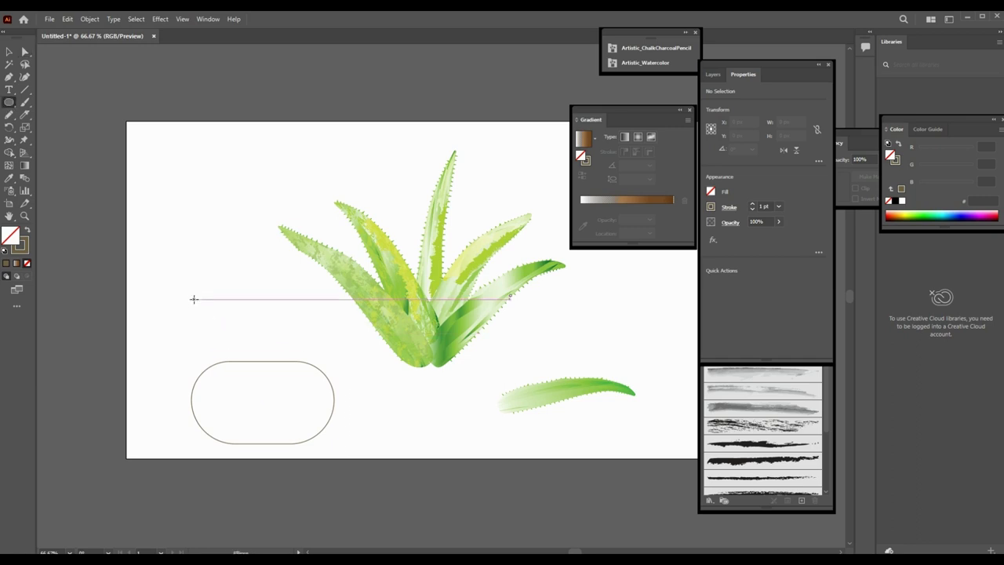
drag(195, 296, 339, 361)
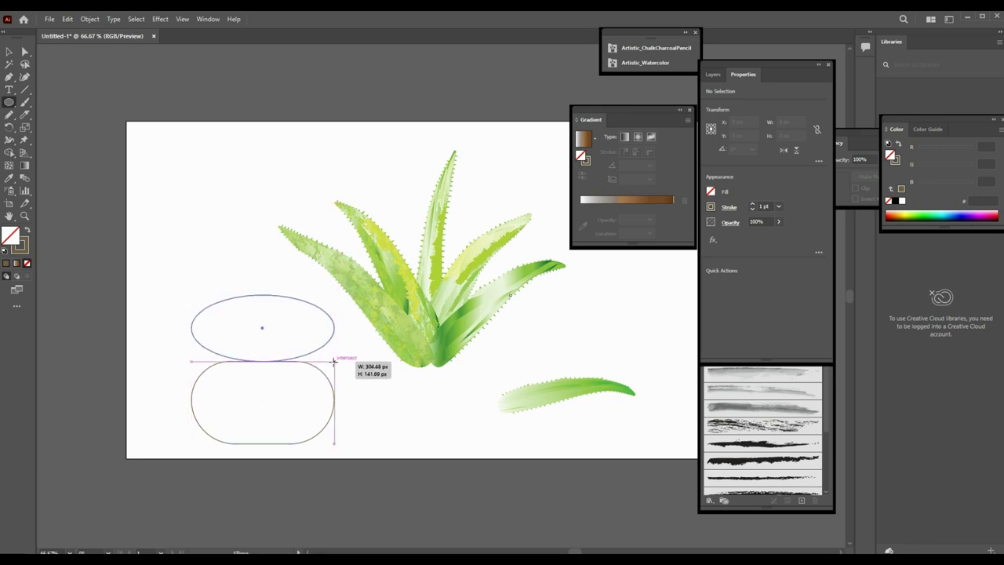
drag(338, 362, 334, 363)
key(Down)
key(Down)
key(Down)
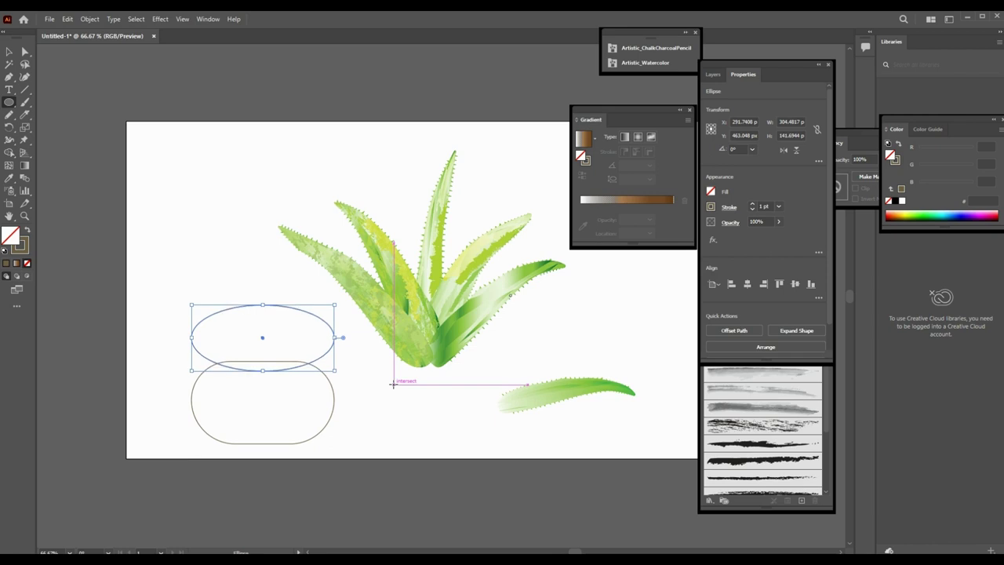
key(Down)
key(Down)
key(Down)
key(Down)
key(Down)
key(Down)
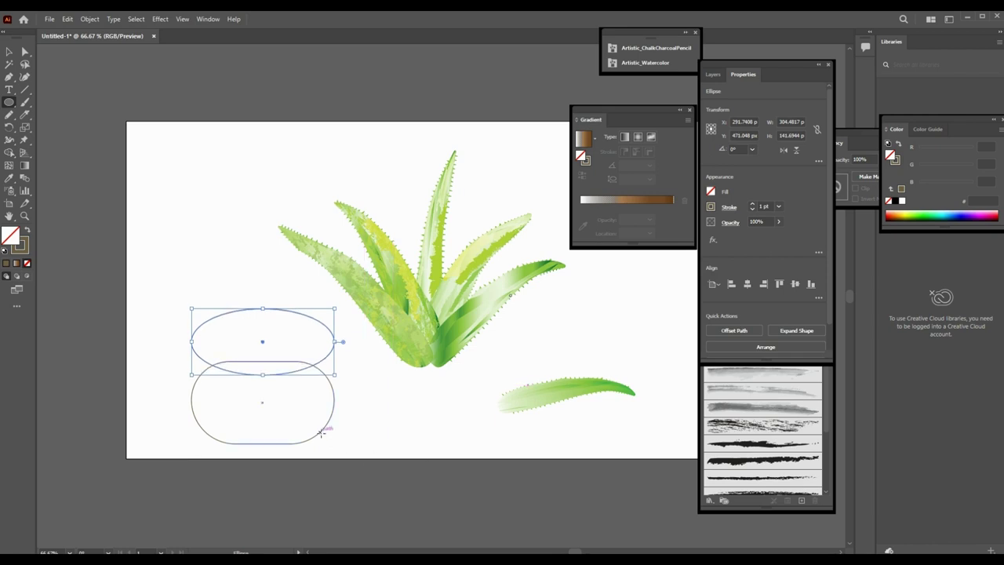
key(v)
shift+click(329, 420)
Remove the ellipse's upper half with Shape Builder and fill the rim opening dark brown.
click(9, 152)
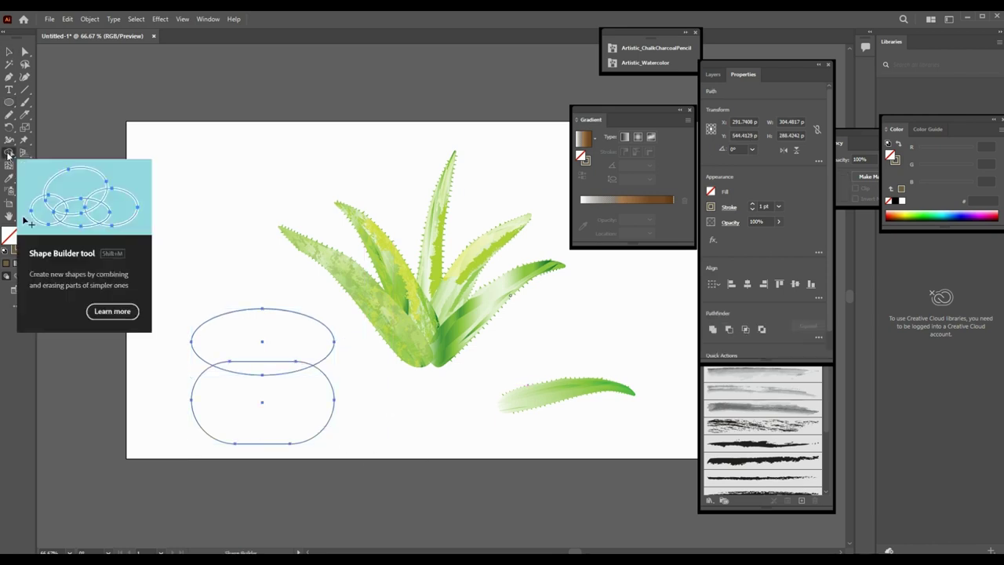
alt+click(262, 320)
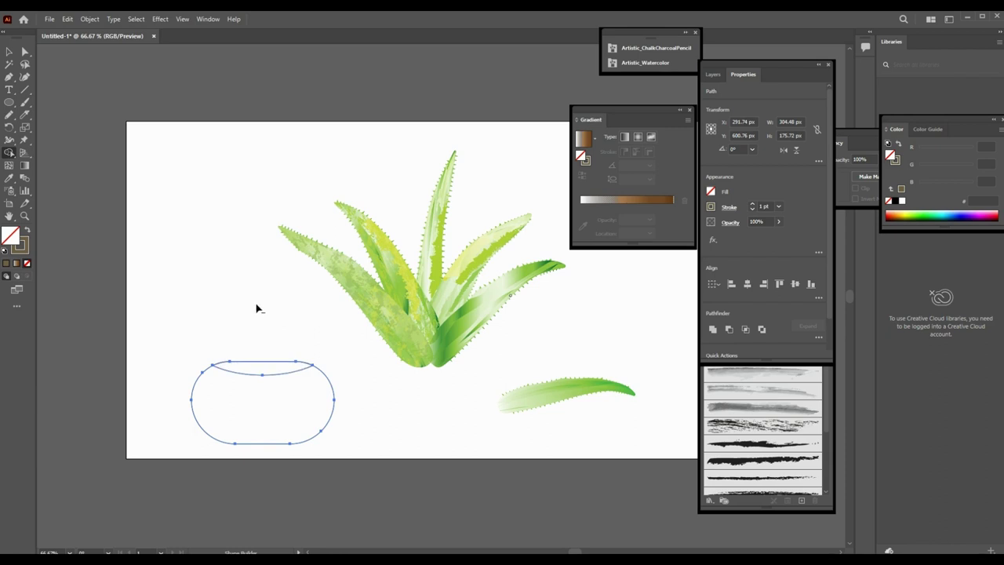
key(v)
click(146, 339)
click(256, 360)
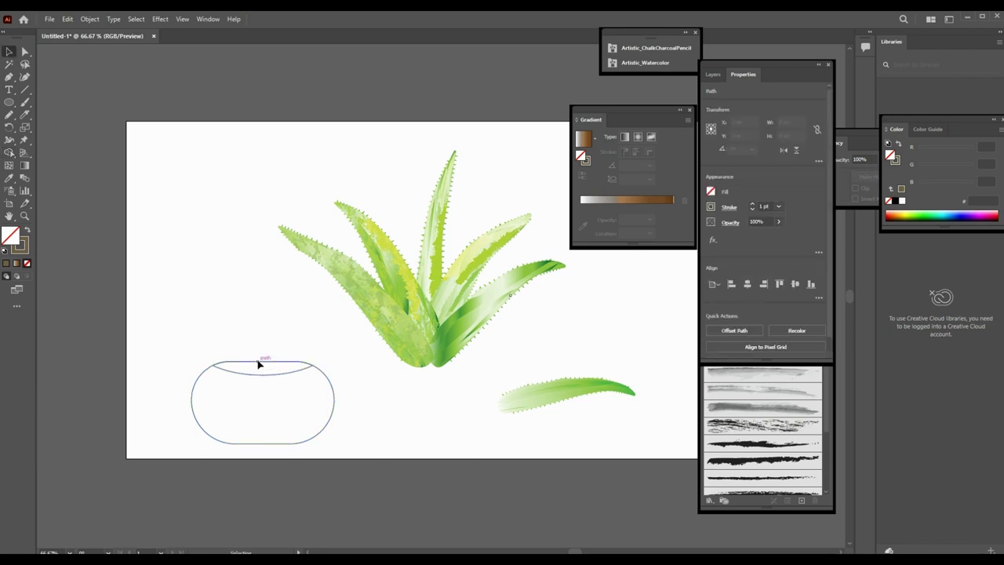
click(202, 314)
click(251, 361)
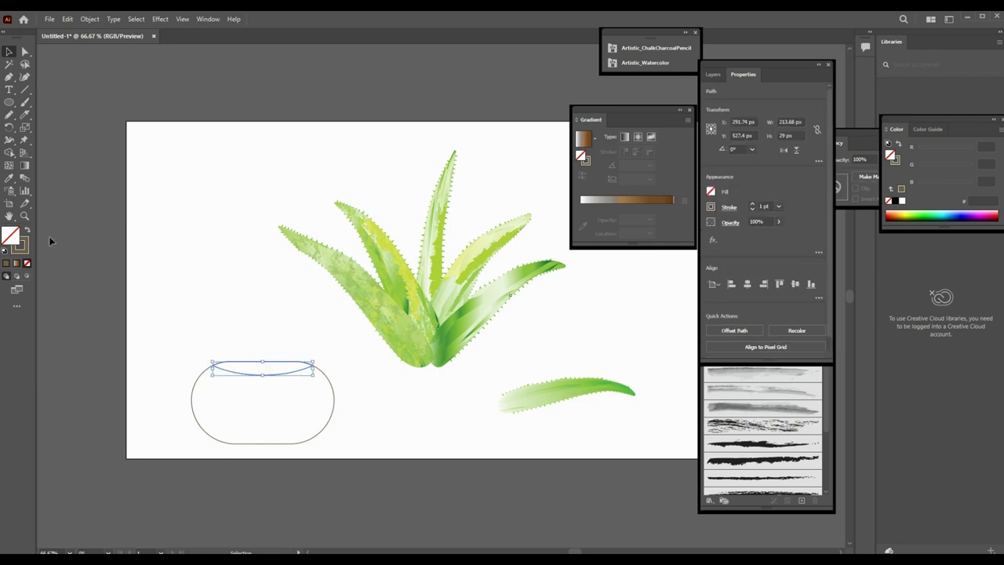
click(27, 229)
click(235, 318)
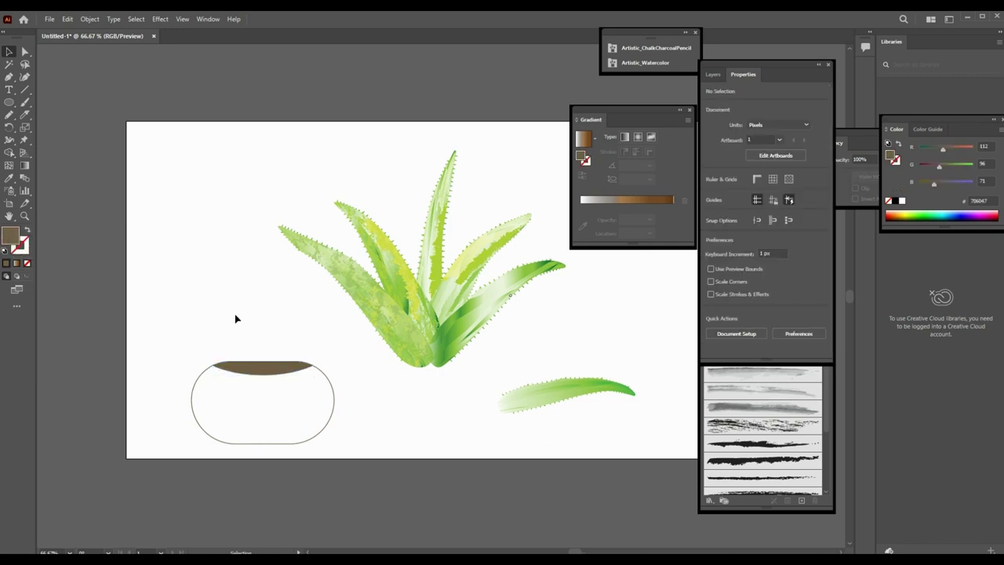
Fill the pot body pale tan d3c7b6 and check its position under the plant.
click(333, 407)
click(27, 229)
double_click(10, 236)
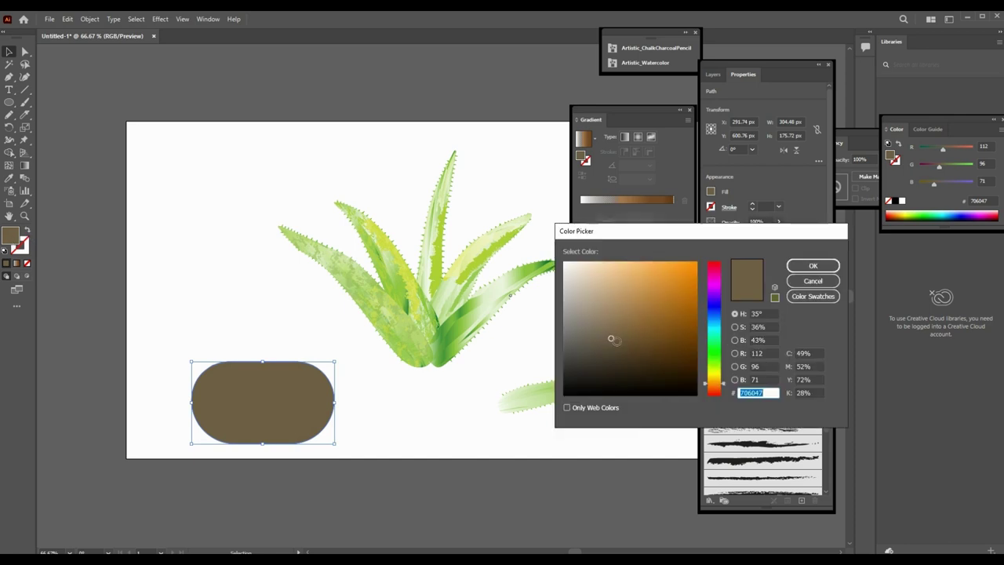
click(588, 314)
drag(581, 305, 581, 284)
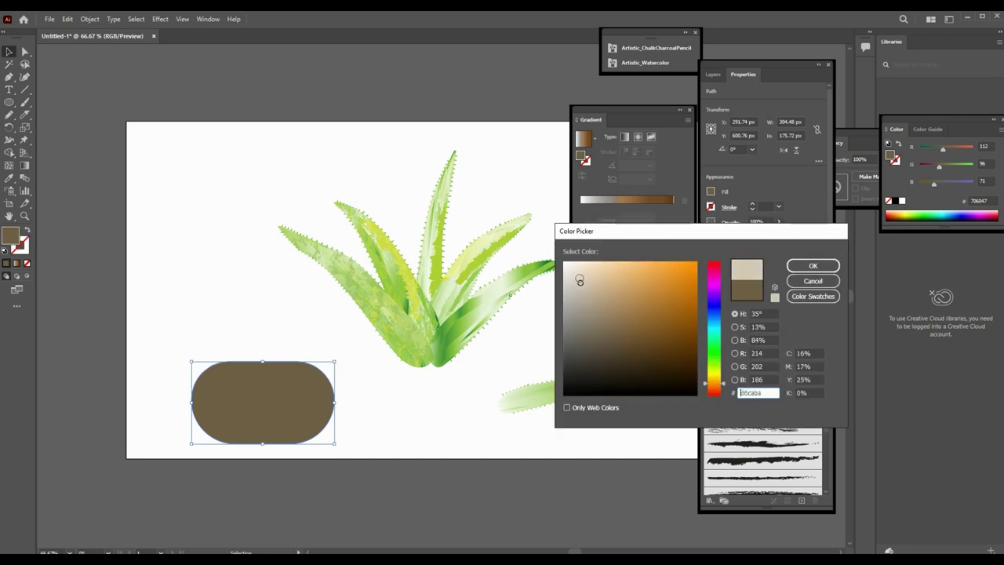
click(813, 265)
click(384, 406)
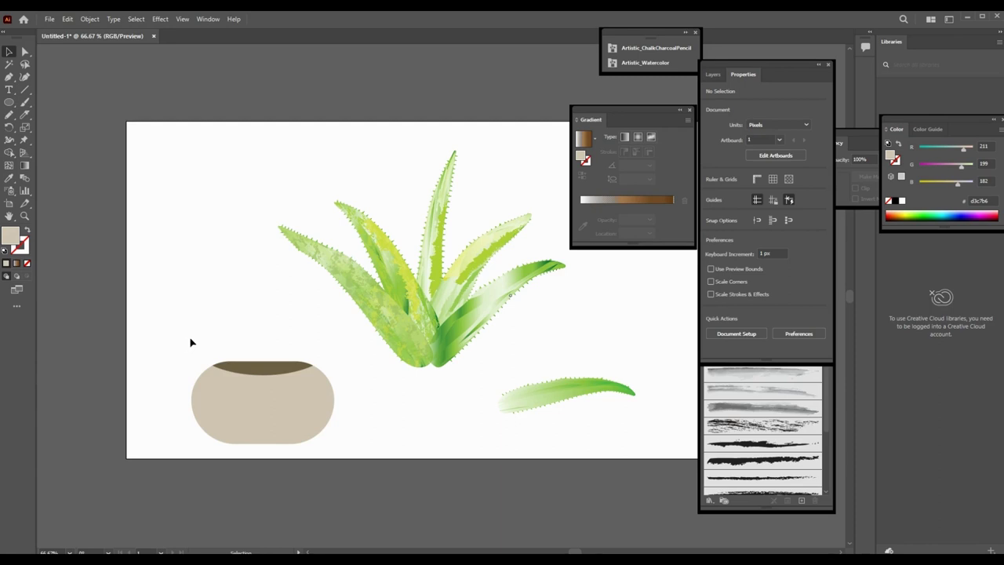
mouse_move(316, 426)
mouse_down()
mouse_move(474, 427)
mouse_move(279, 422)
mouse_up()
click(423, 438)
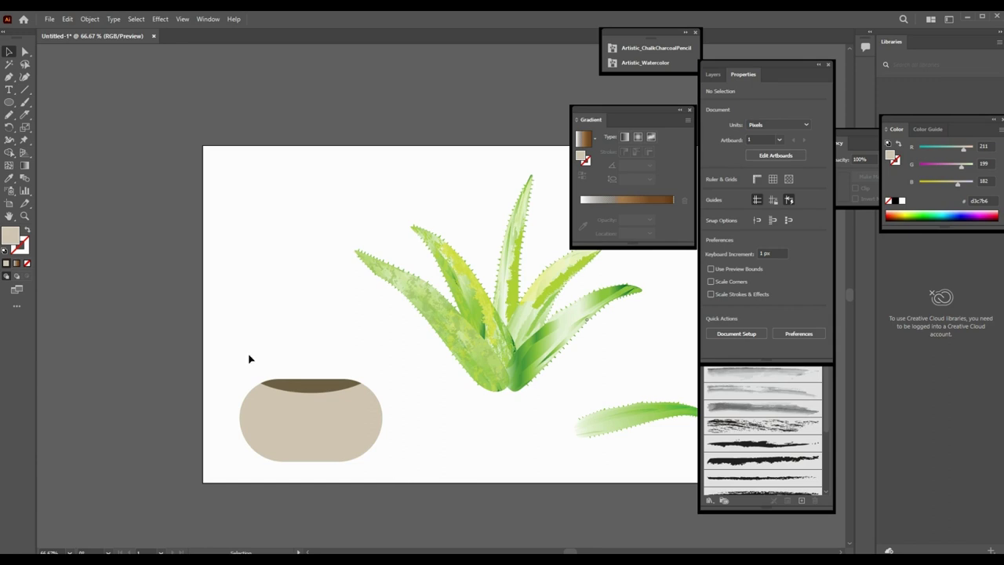
Select the pot's top anchor points and nudge them up two steps.
drag(249, 358, 381, 399)
click(24, 52)
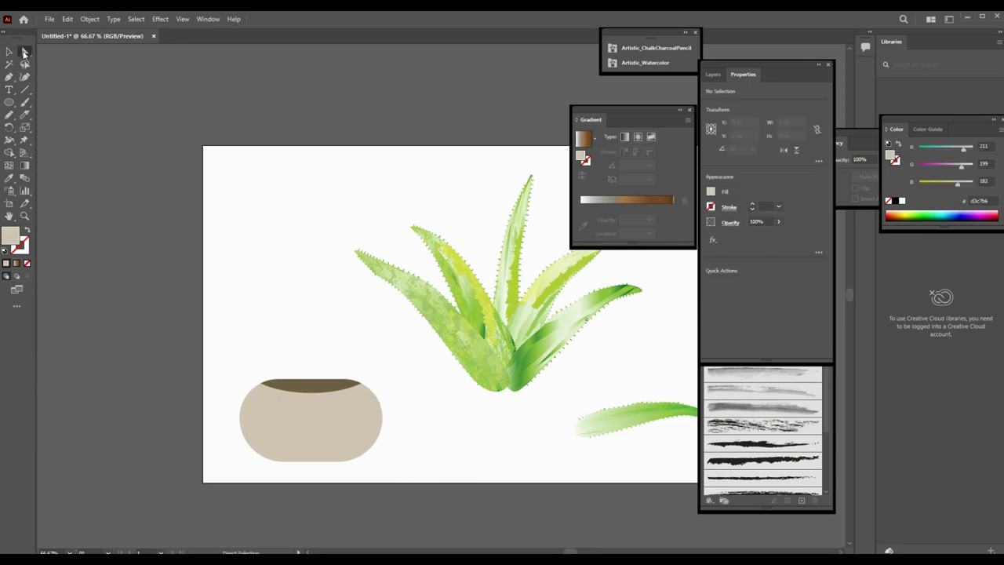
drag(249, 359, 378, 402)
key(Up)
key(Up)
key(Up)
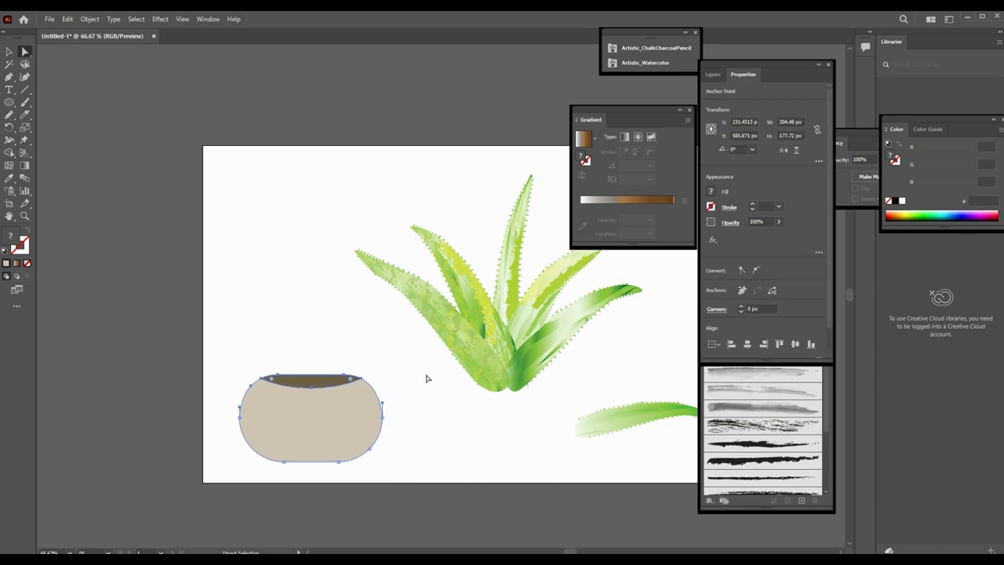
key(Up)
key(Up)
key(Up)
key(Up)
key(Up)
key(Up)
key(Up)
key(Up)
key(Up)
click(373, 353)
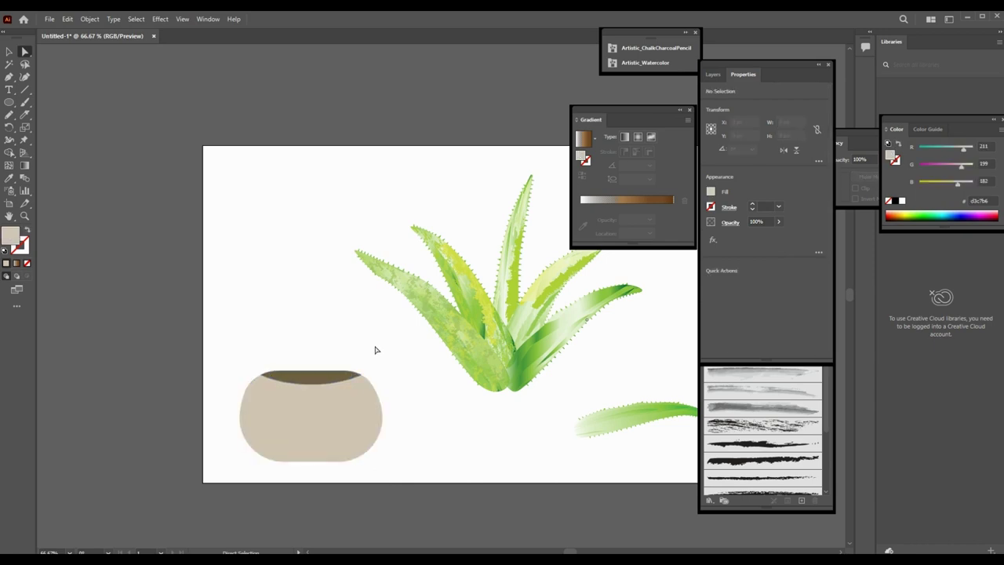
Zoom in to check the raised pot top, then zoom back out and clear the selection.
key(z)
click(434, 287)
click(438, 306)
click(439, 324)
alt+click(434, 306)
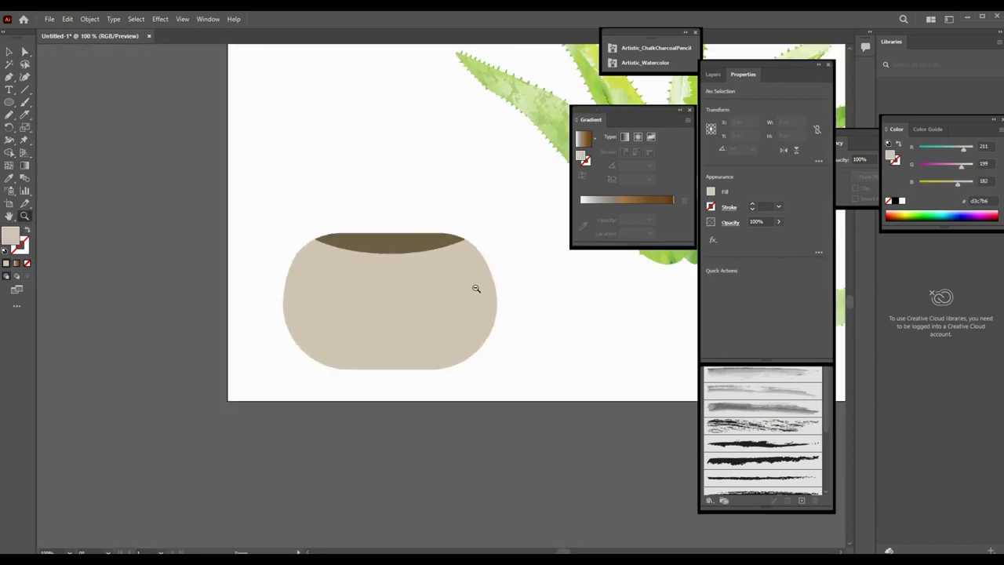
alt+click(475, 287)
drag(477, 298, 395, 405)
key(a)
click(305, 390)
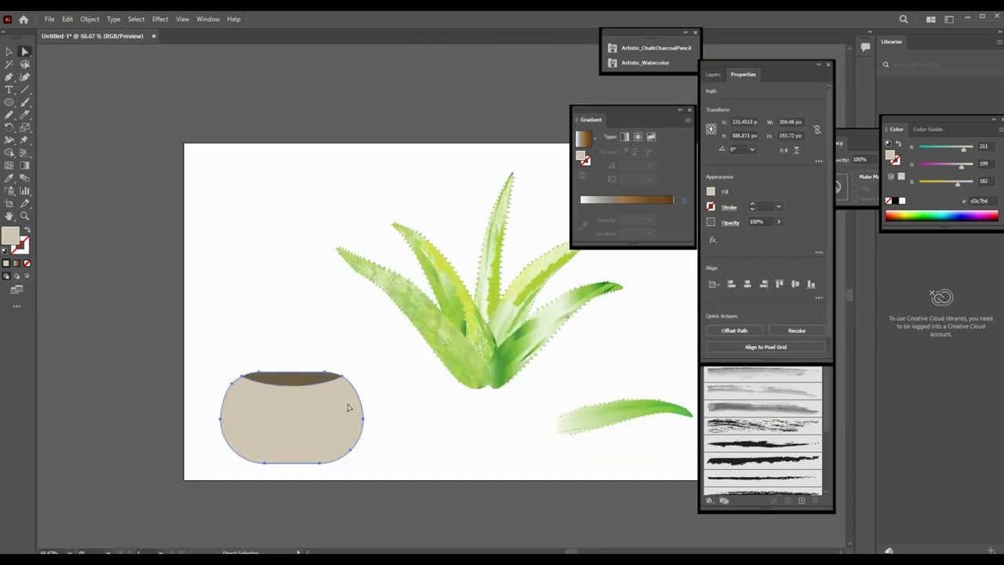
key(v)
click(244, 306)
Paint textured strokes across the pot at 53% opacity.
key(b)
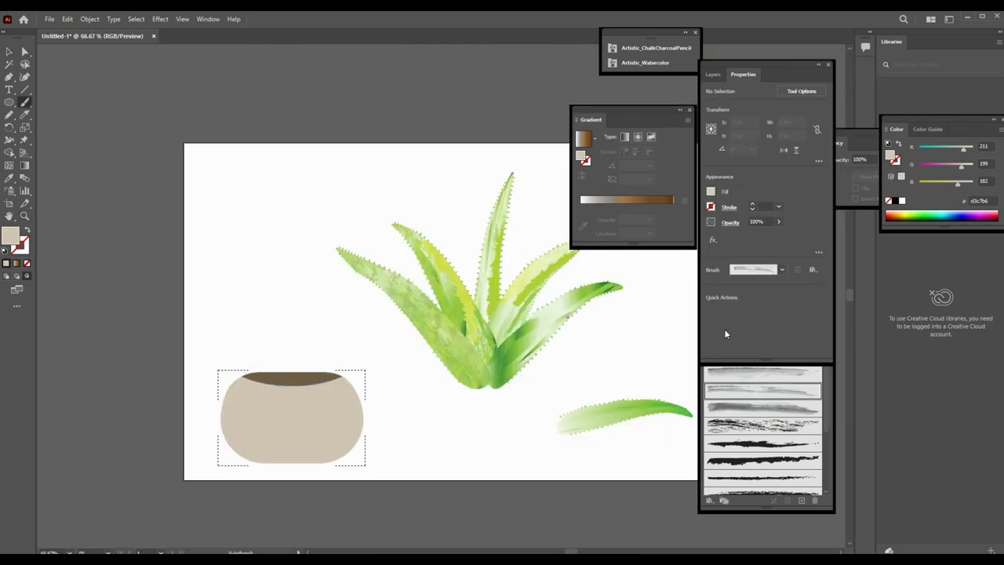
drag(220, 457, 422, 398)
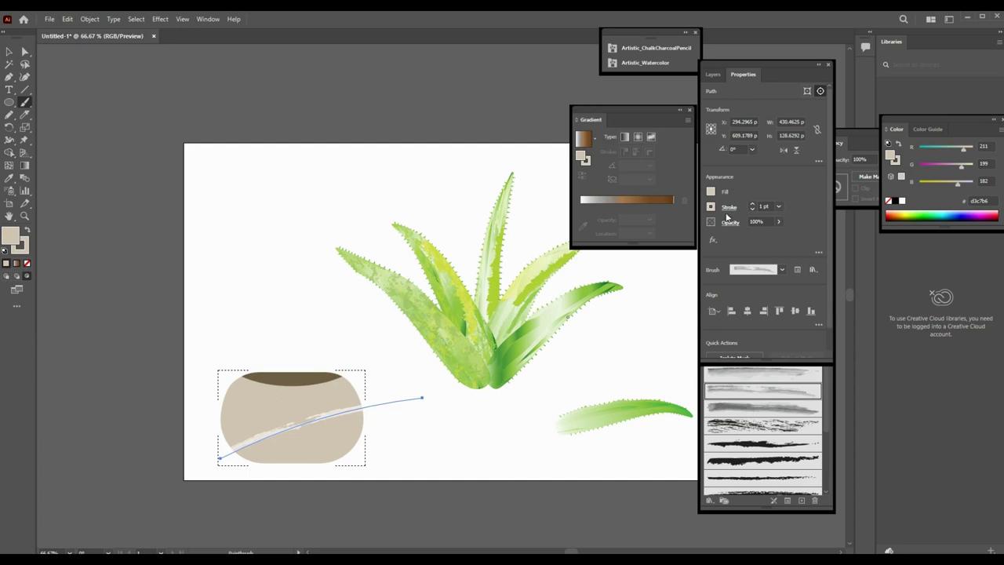
drag(779, 222, 765, 235)
mouse_move(225, 440)
mouse_down()
mouse_move(269, 411)
mouse_move(275, 382)
mouse_up()
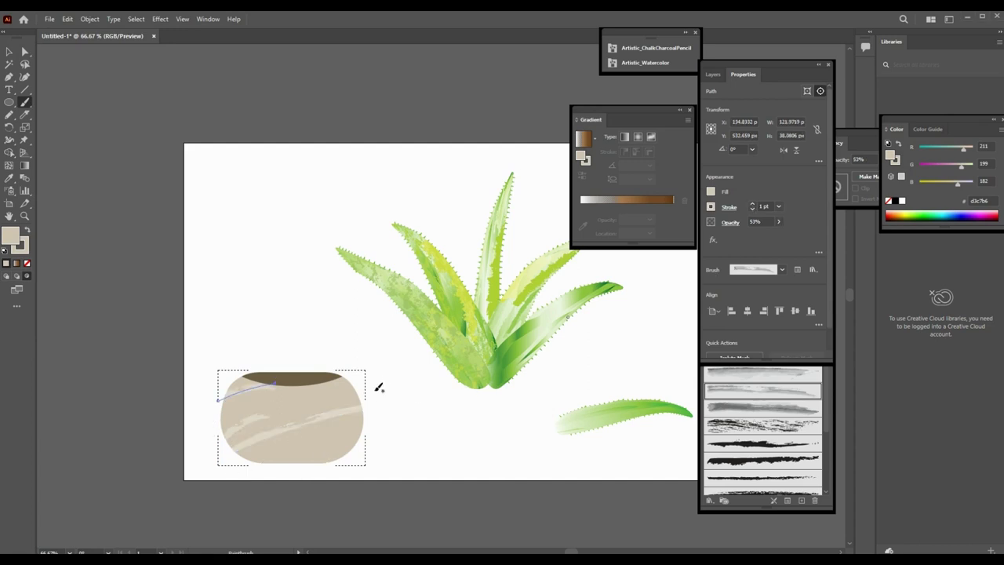
key(ctrl+shift+a)
Select the pot group, then paint a Chalk brush stroke across the pot.
key(v)
click(251, 424)
key(a)
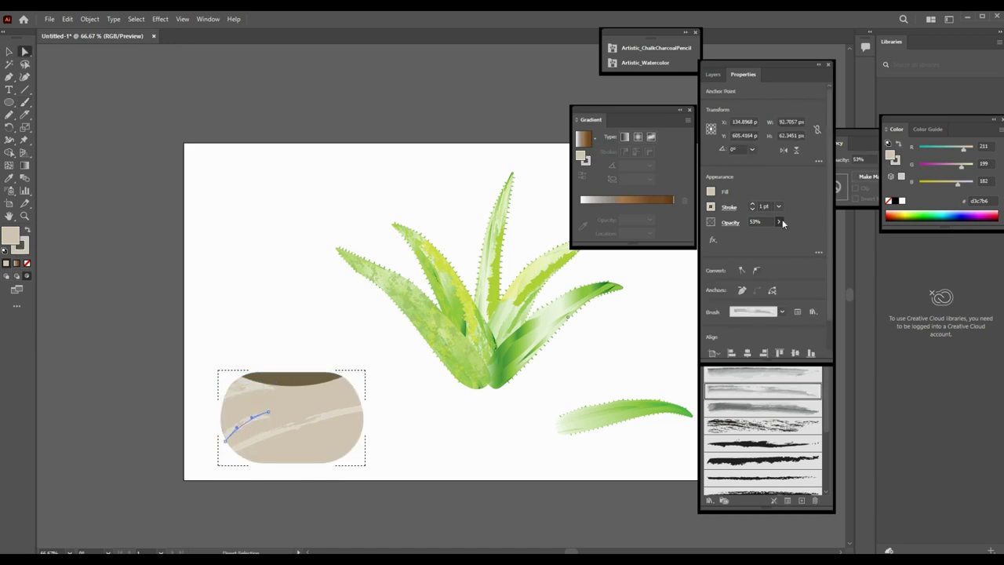
click(428, 430)
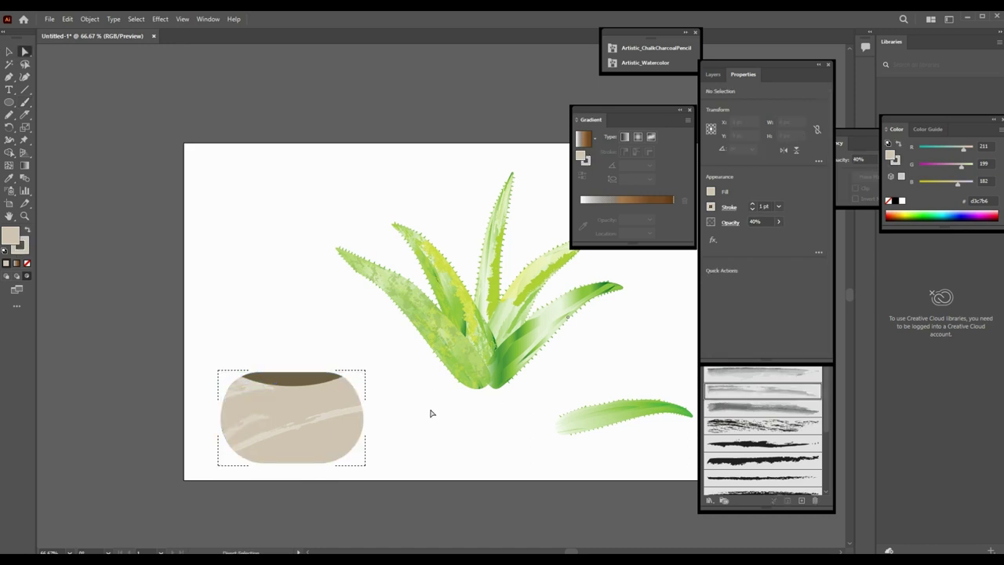
key(b)
click(762, 425)
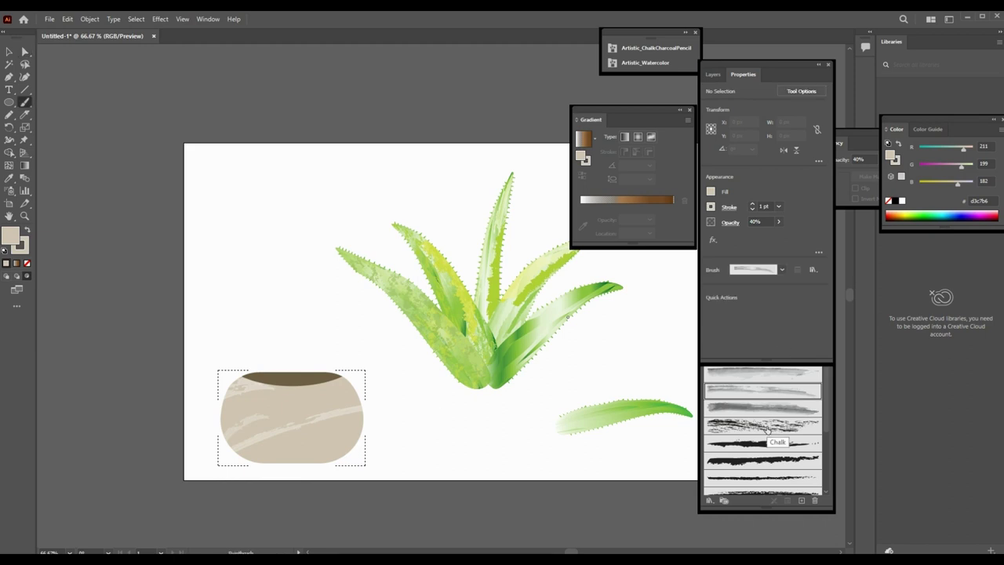
drag(217, 452, 384, 396)
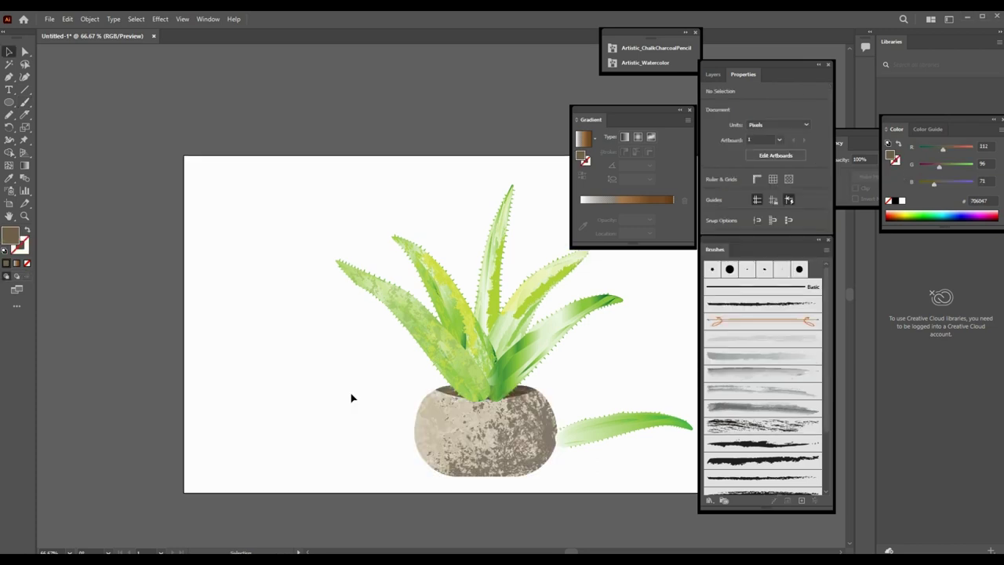
Select the pot group and nudge it down two arrow-key steps.
click(425, 433)
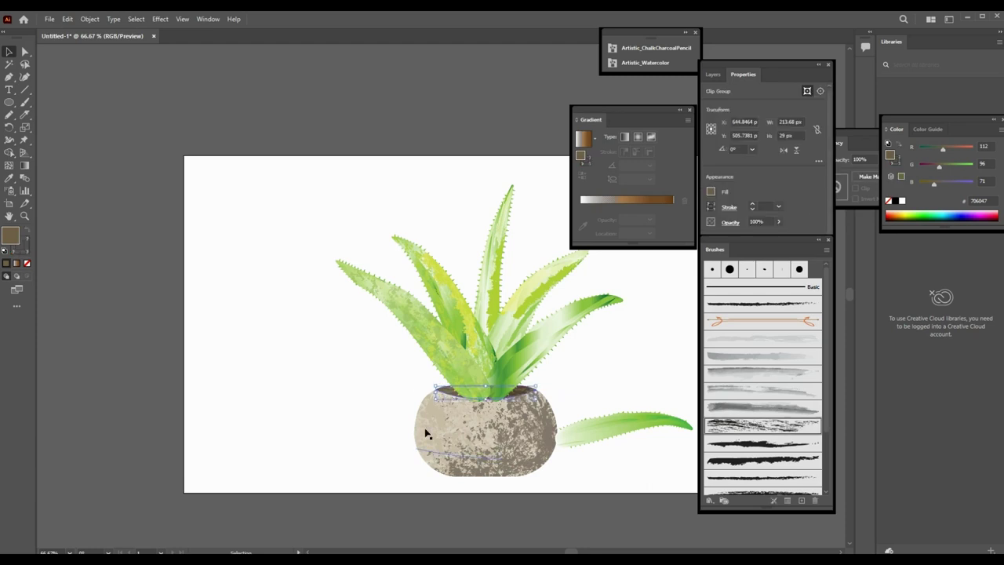
click(425, 432)
key(Down)
key(Down)
key(Down)
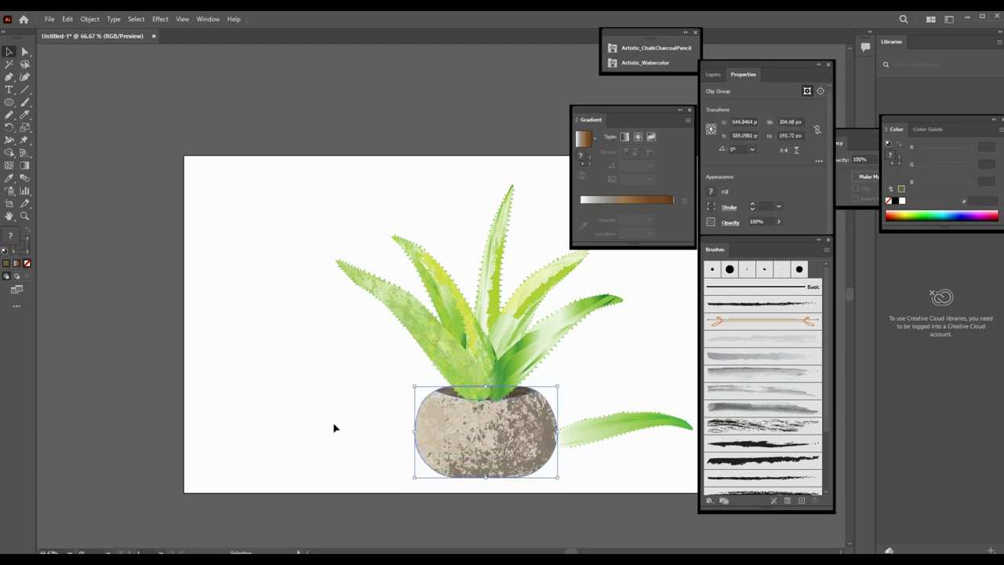
key(Down)
key(Down)
key(Down)
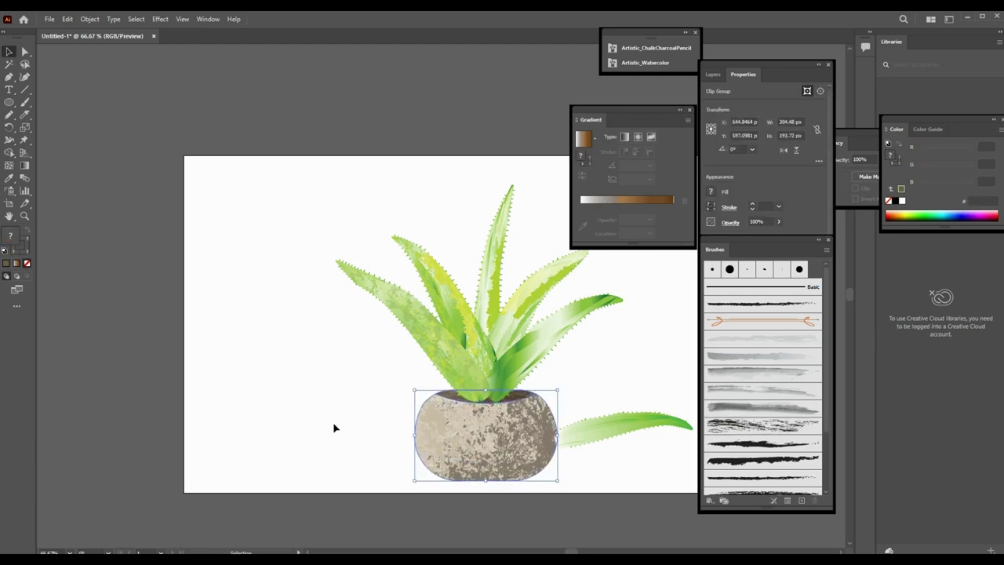
click(334, 426)
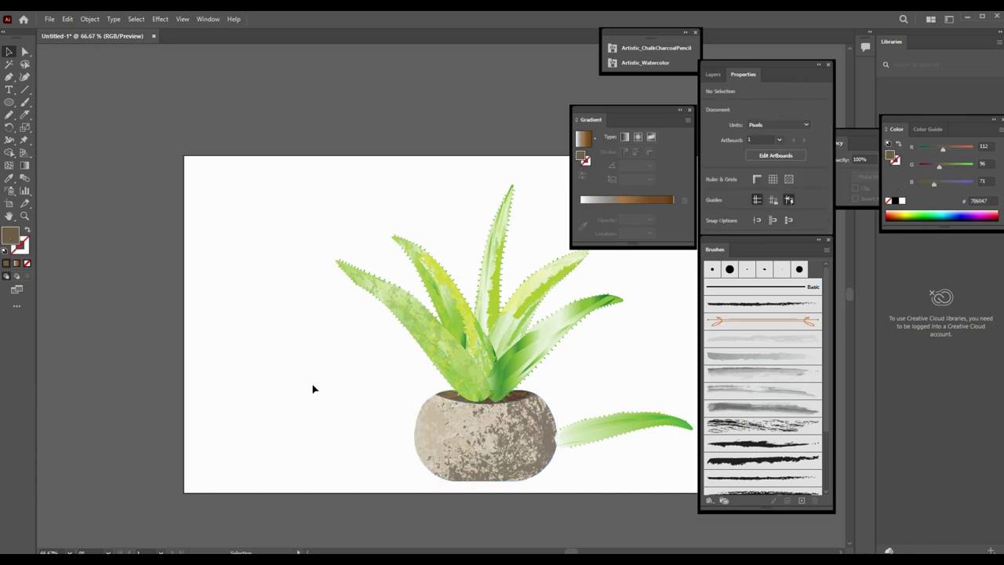
Move the loose leaf down and left beside the pot's base, then check the aloe close up.
drag(349, 388, 283, 399)
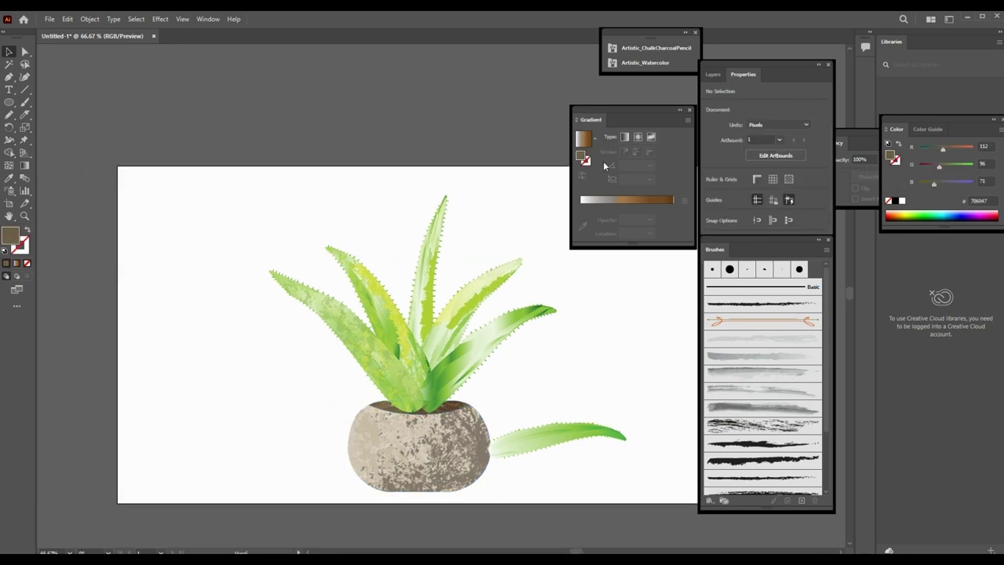
drag(530, 441, 499, 478)
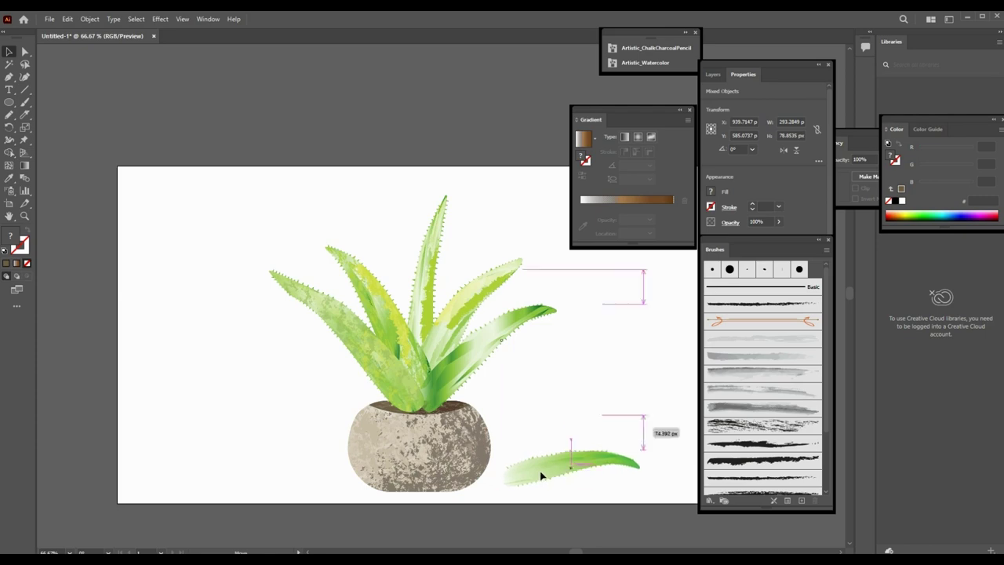
drag(498, 479, 531, 475)
scroll(482, 330, up, 3)
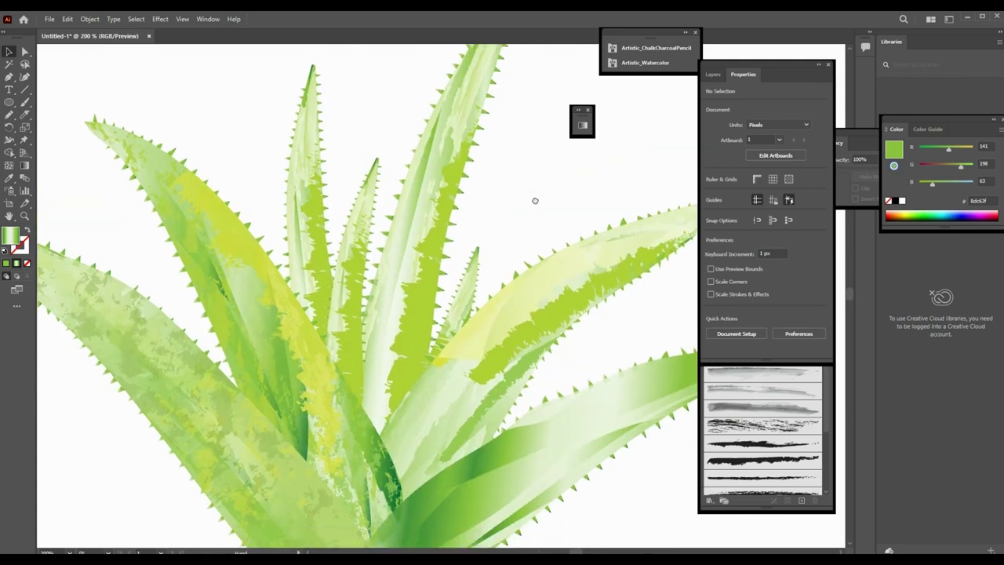
key(z)
key(ctrl+minus)
key(ctrl+minus)
key(ctrl+minus)
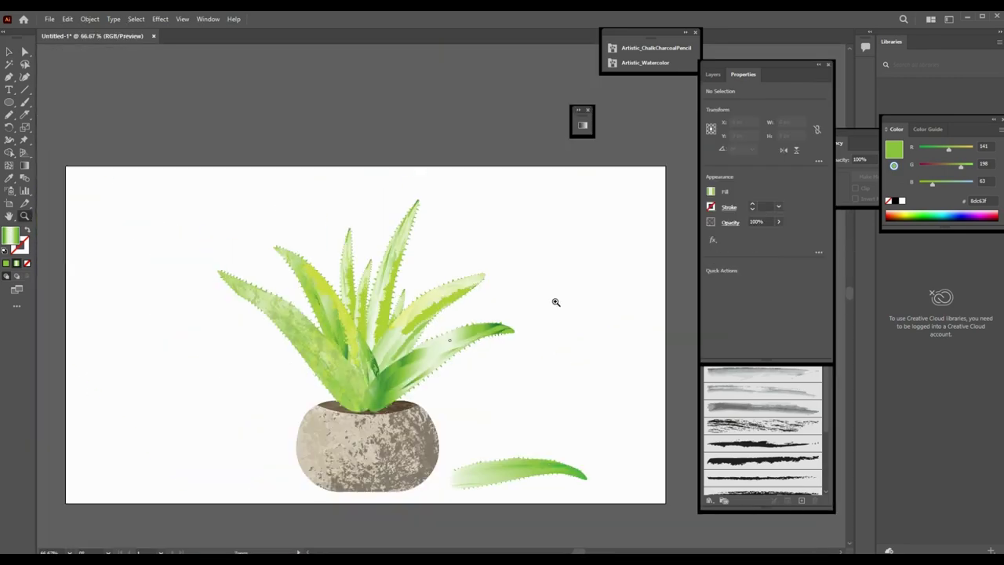
scroll(538, 332, down, 1)
Sample the pot rim's dark brown as the fill and set the stroke to None.
click(455, 289)
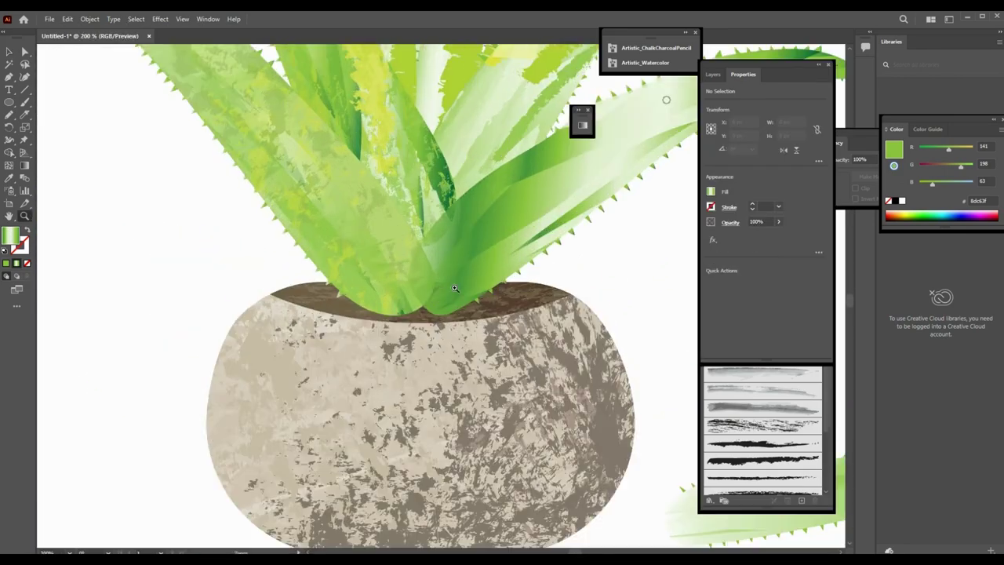
key(i)
click(439, 298)
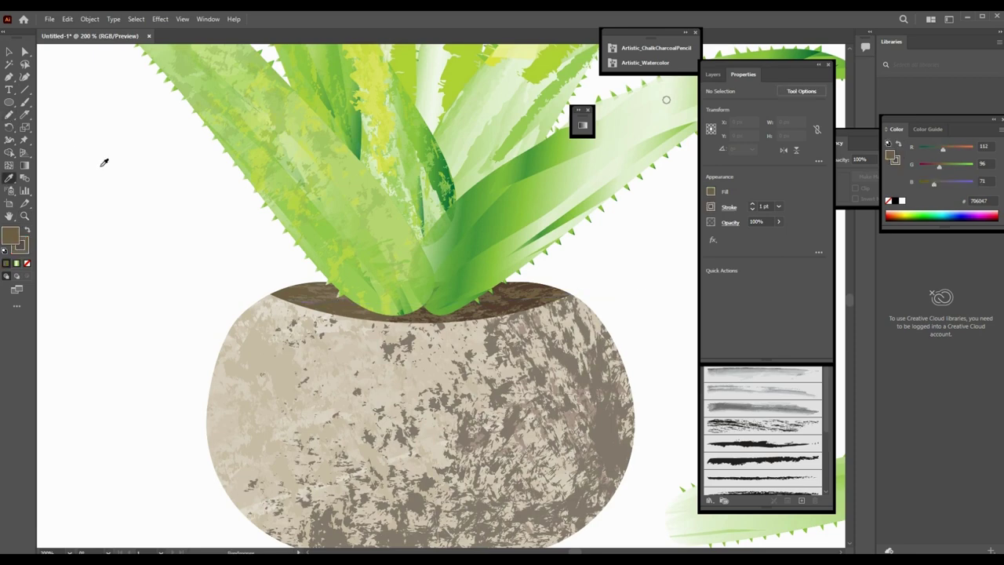
click(711, 206)
click(600, 228)
Draw a wavy Pencil soil mound along the pot rim around the aloe's base.
double_click(9, 114)
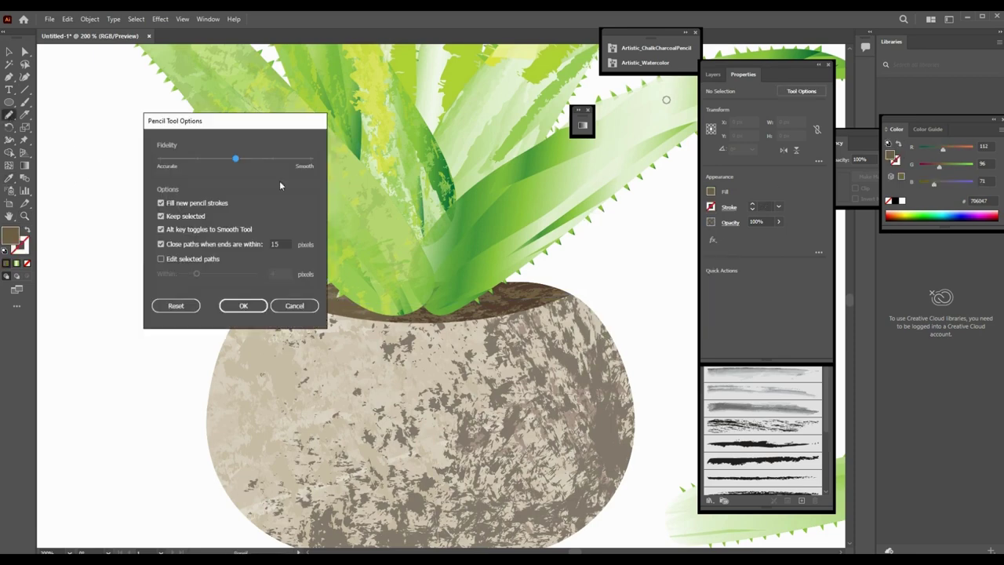
click(241, 303)
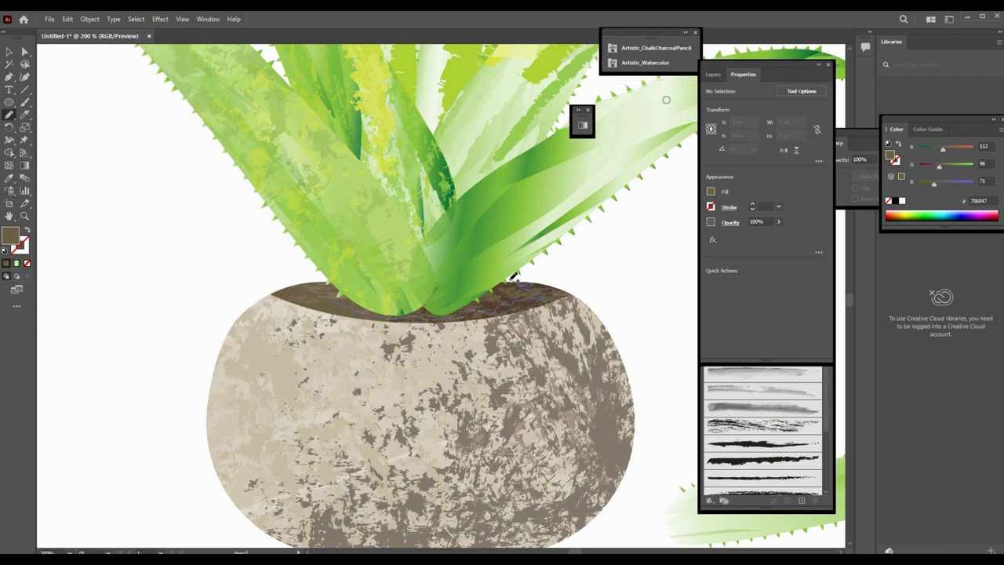
drag(323, 292, 323, 291)
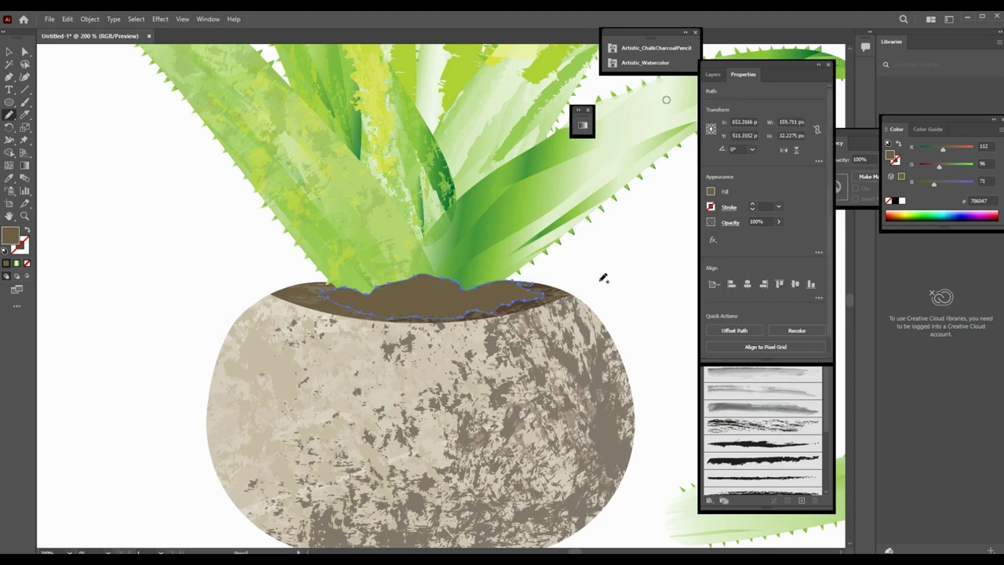
key(v)
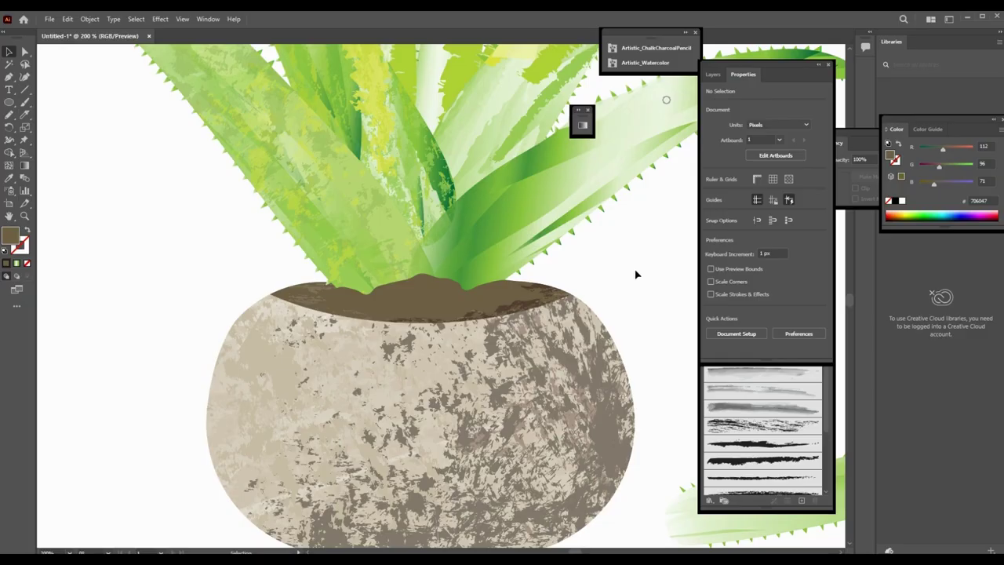
scroll(636, 274, up, 3)
Send the beige-to-brown gradient rectangle behind everything, then zoom in on the pot and loose leaf.
scroll(659, 323, down, 1)
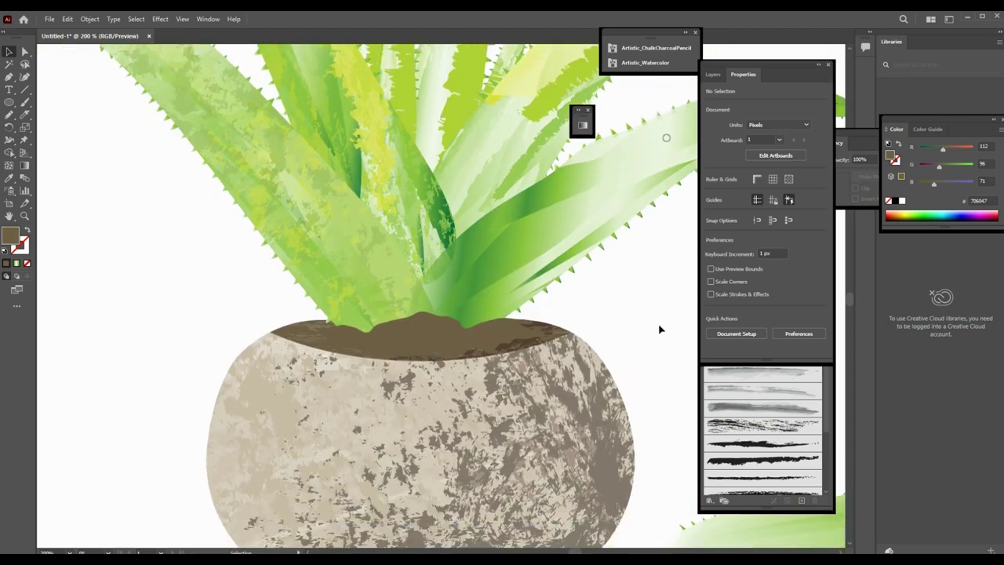
key(z)
alt+click(477, 256)
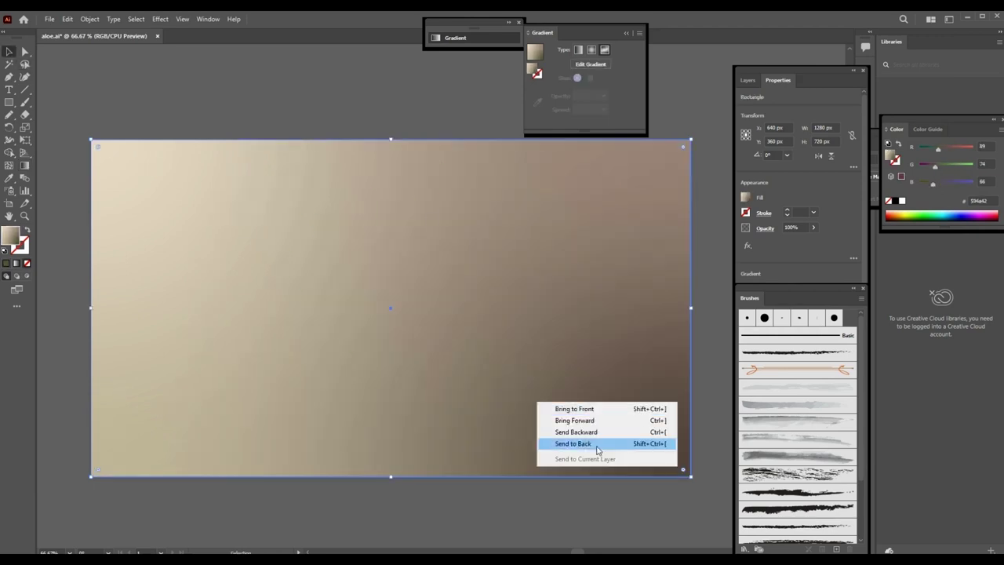
click(598, 448)
key(ctrl+shift+a)
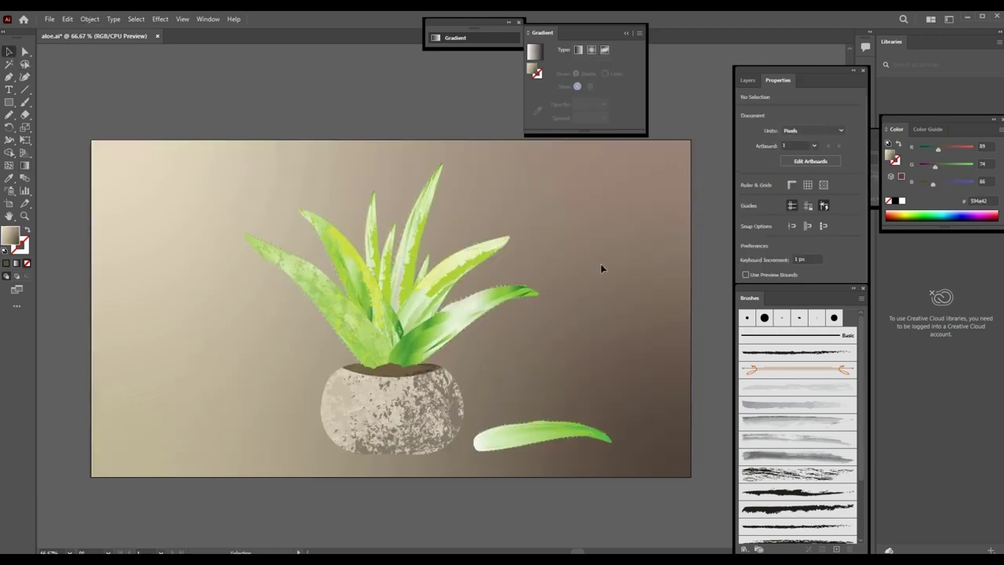
key(z)
mouse_move(601, 298)
mouse_down()
mouse_move(434, 381)
mouse_move(361, 350)
mouse_up()
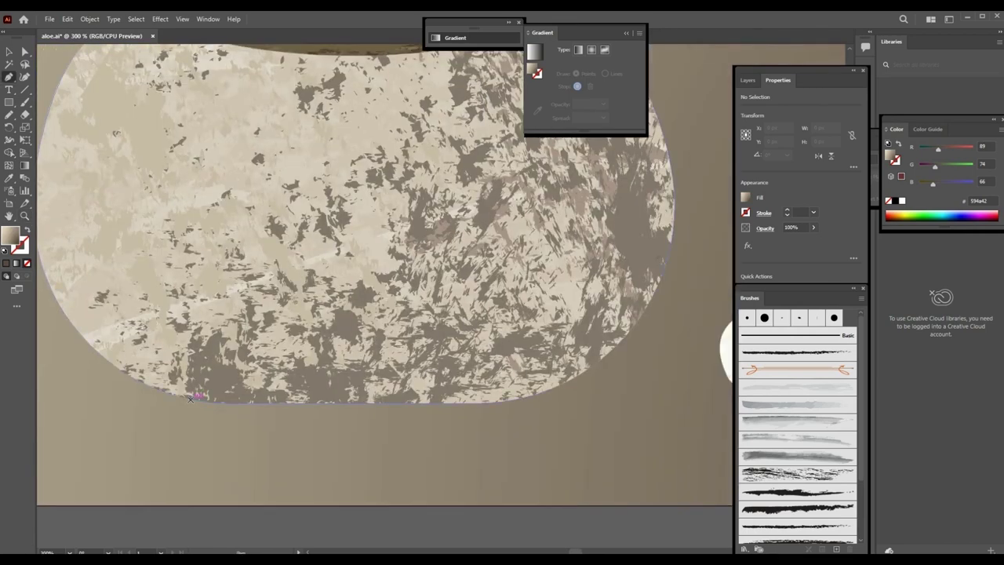
Draw a strip along the pot's bottom edge with a dark brown fill and no outline.
drag(190, 399, 253, 407)
drag(408, 413, 527, 401)
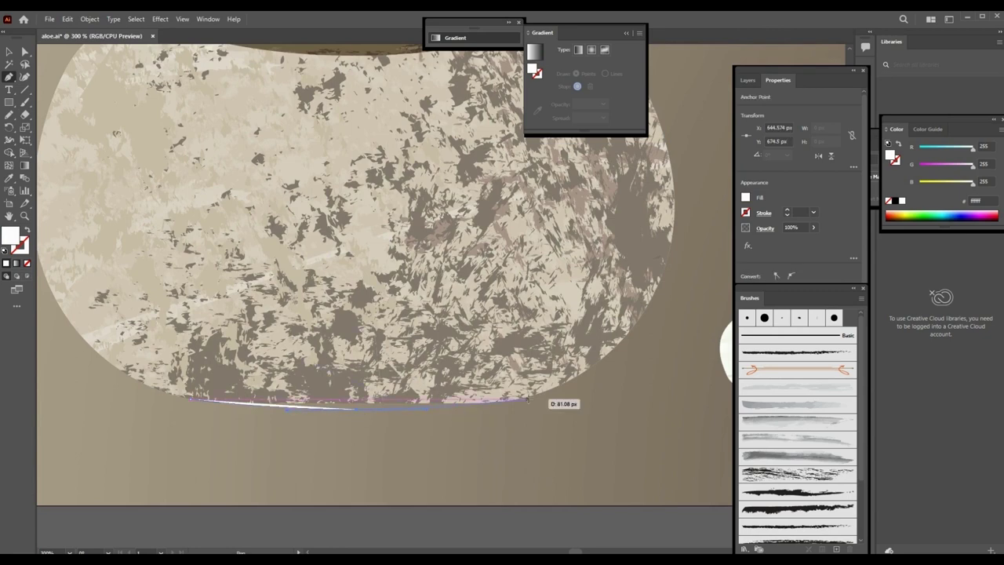
click(577, 390)
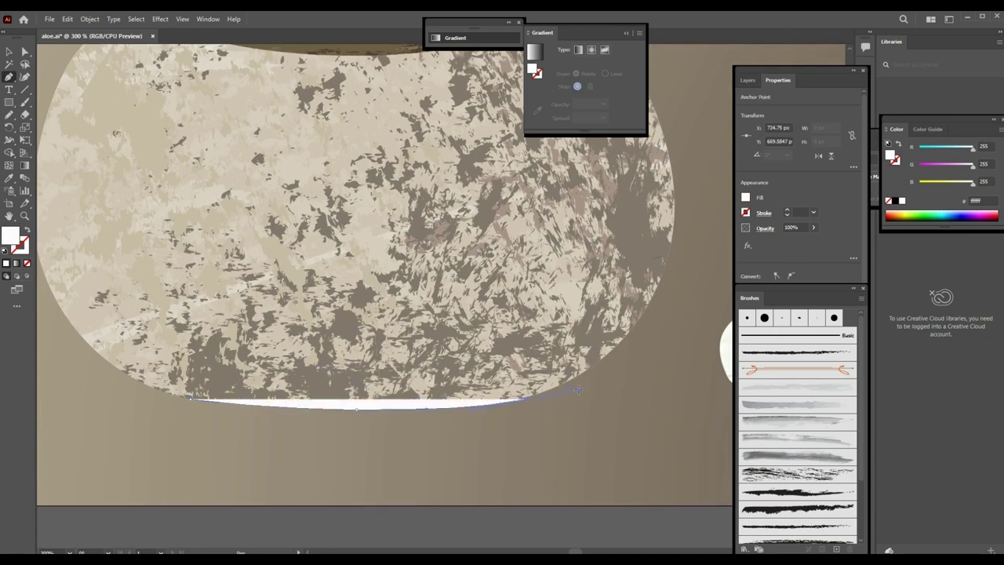
drag(523, 400, 537, 403)
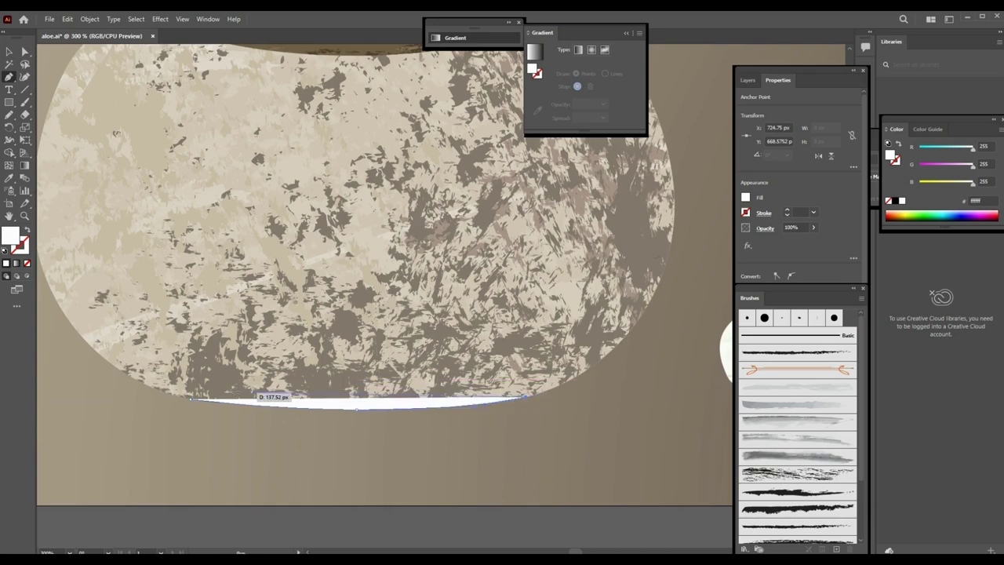
click(142, 328)
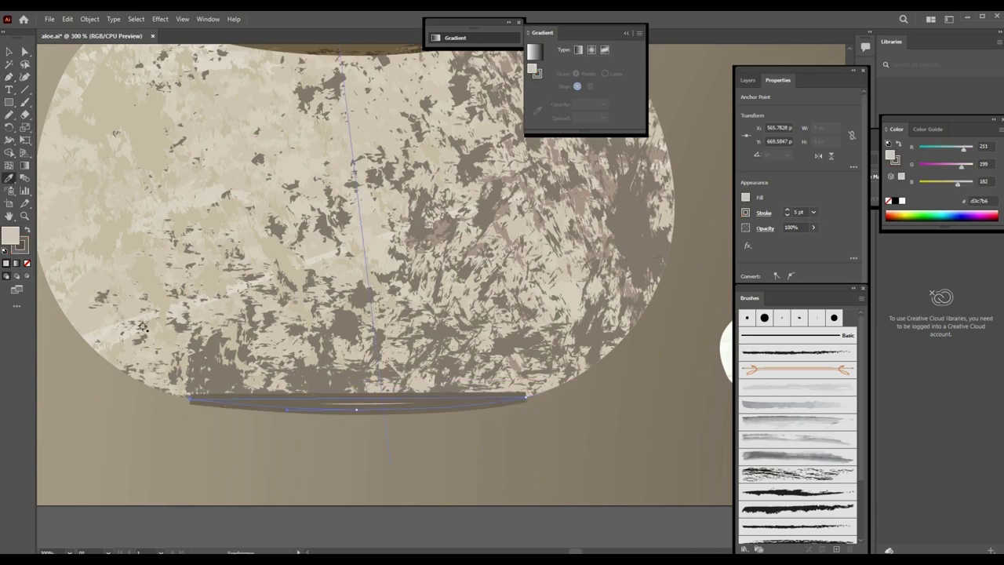
click(644, 271)
click(745, 212)
click(632, 242)
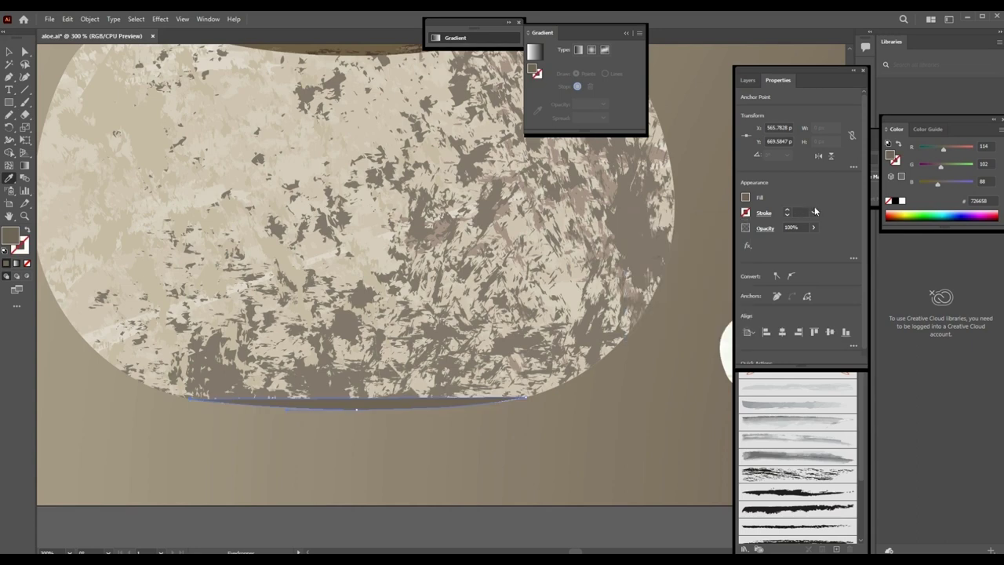
Send the background rectangle behind all other artwork.
key(v)
click(484, 464)
key(period)
right_click(484, 459)
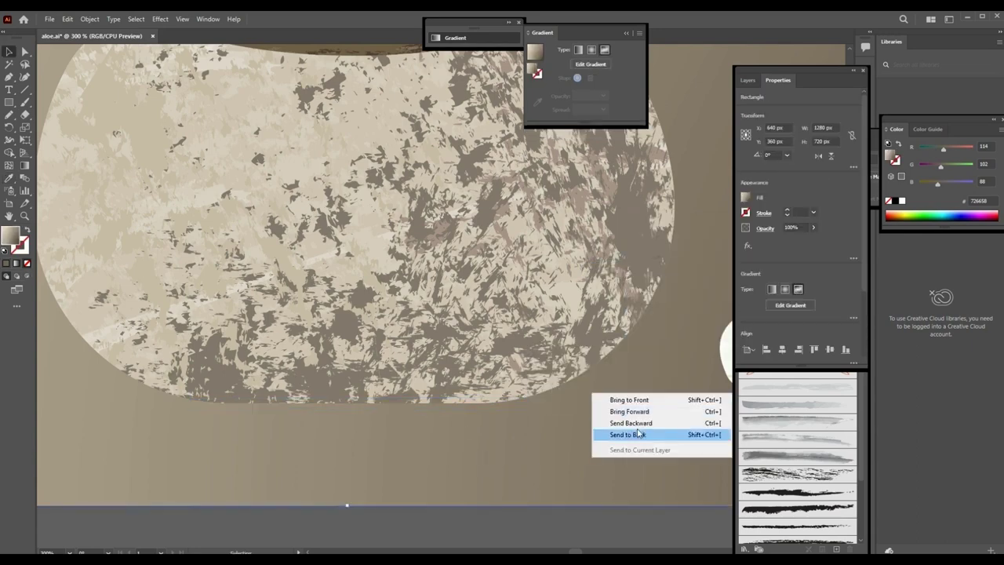
click(620, 434)
Apply a gradient to the bottom strip and drag it vertically across the strip.
click(373, 410)
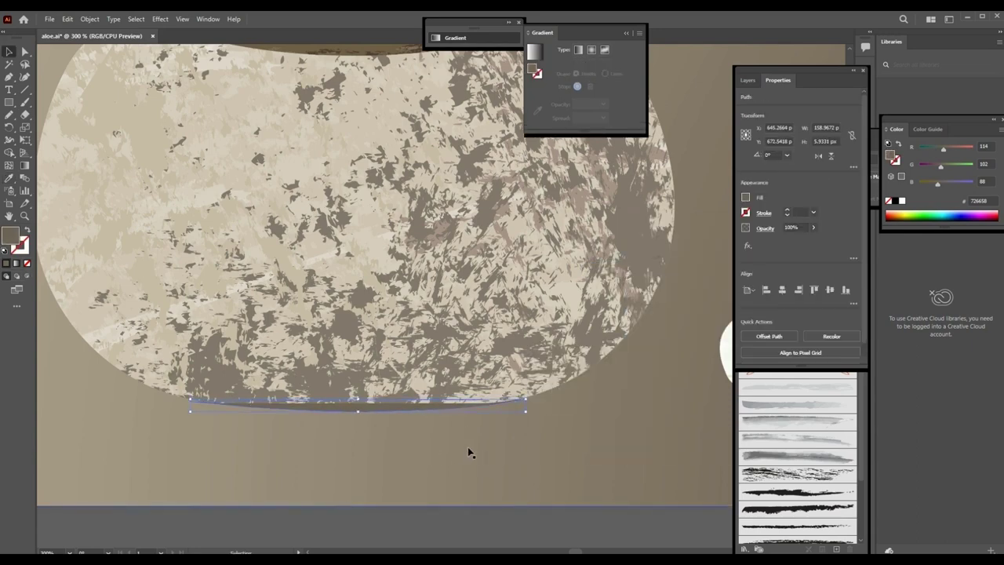
key(z)
click(417, 361)
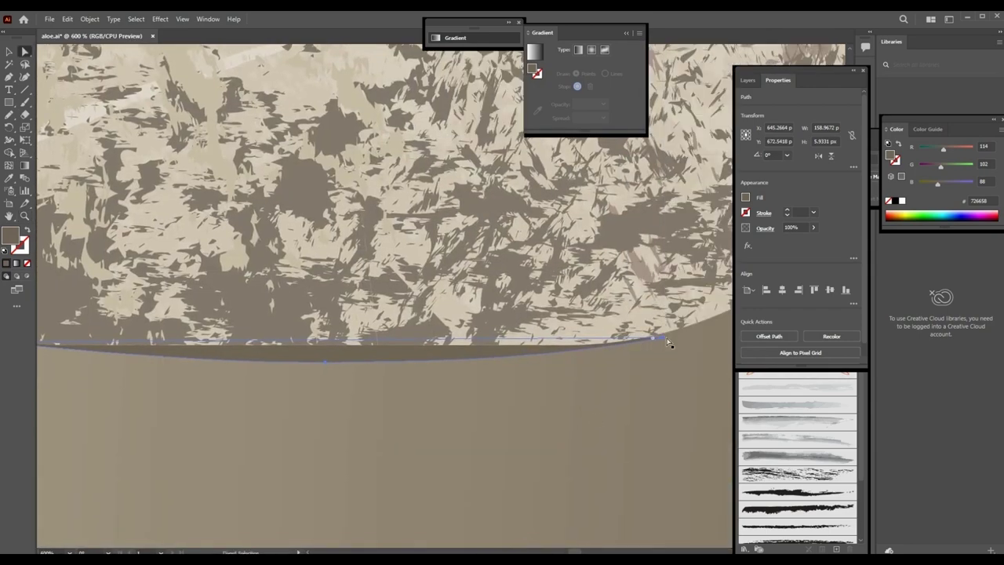
click(668, 344)
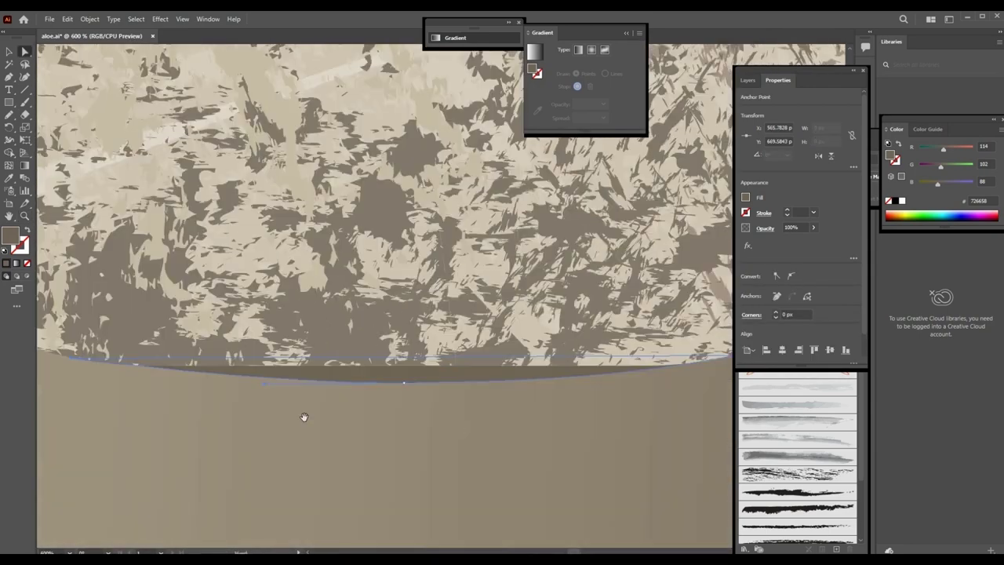
key(v)
key(g)
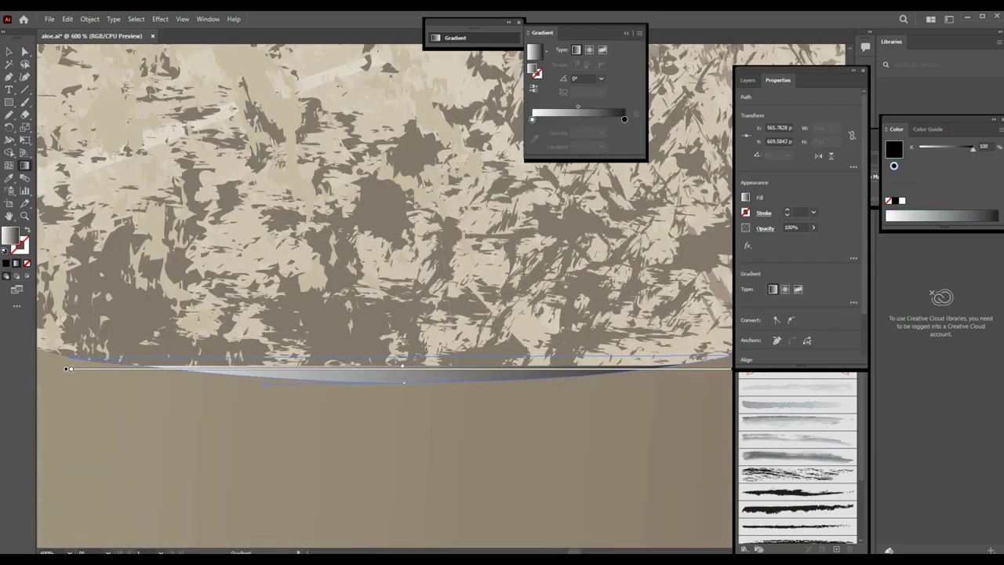
drag(78, 368, 202, 368)
drag(730, 369, 544, 370)
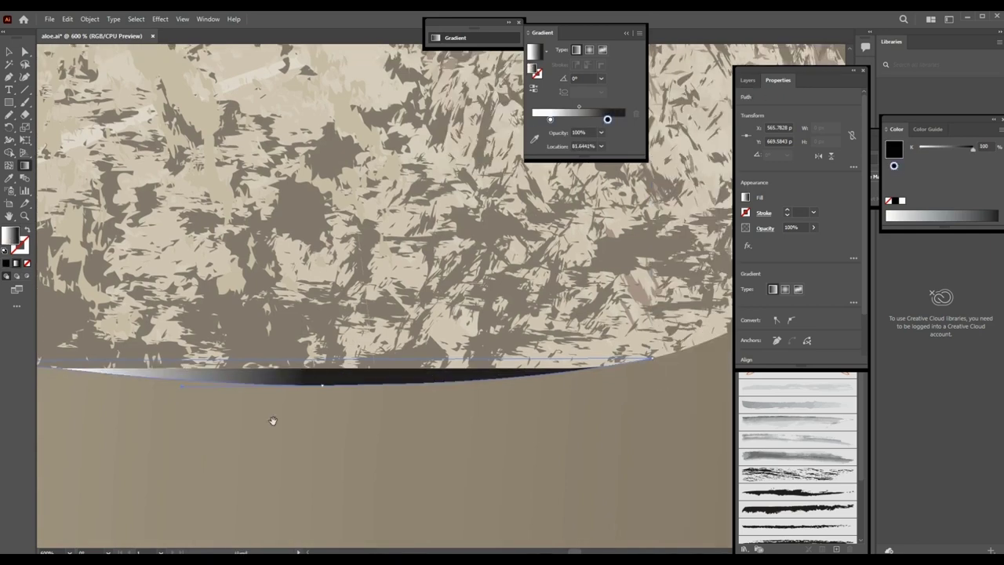
drag(314, 511, 520, 332)
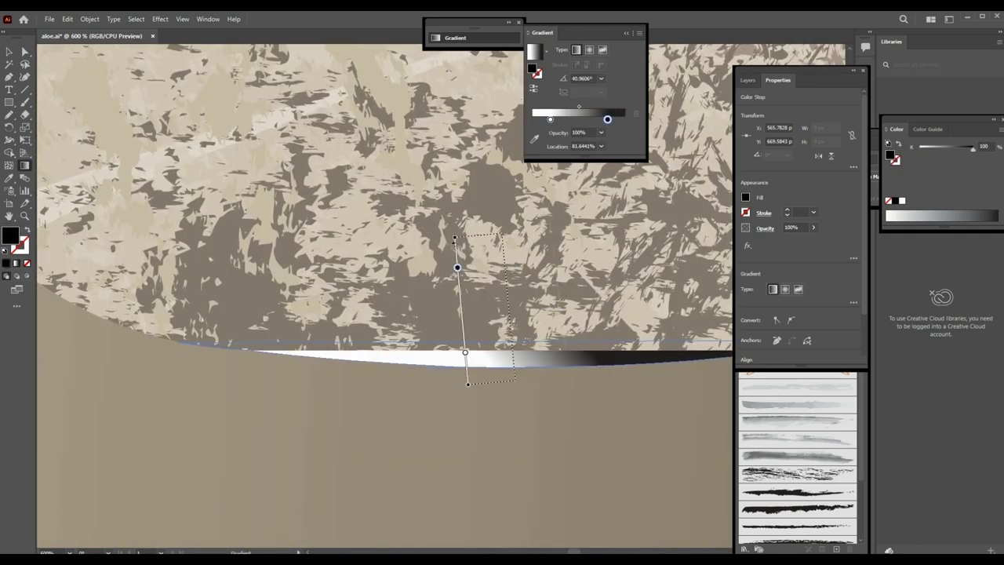
mouse_move(511, 372)
mouse_down()
mouse_move(513, 235)
mouse_move(512, 333)
mouse_up()
Make the gradient's bottom stop dark brown at 0% opacity.
double_click(510, 369)
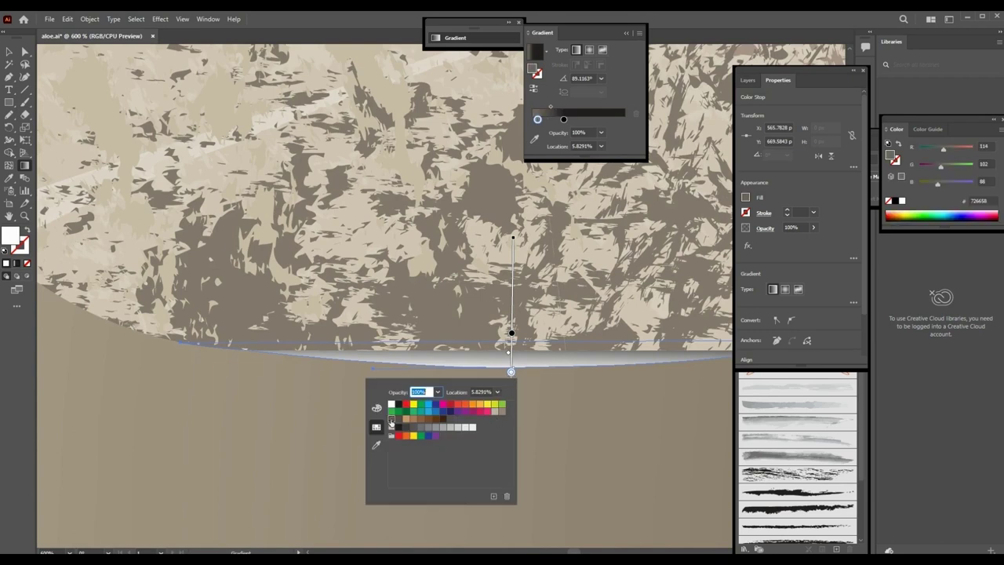
click(392, 421)
click(771, 290)
text(0)
key(Return)
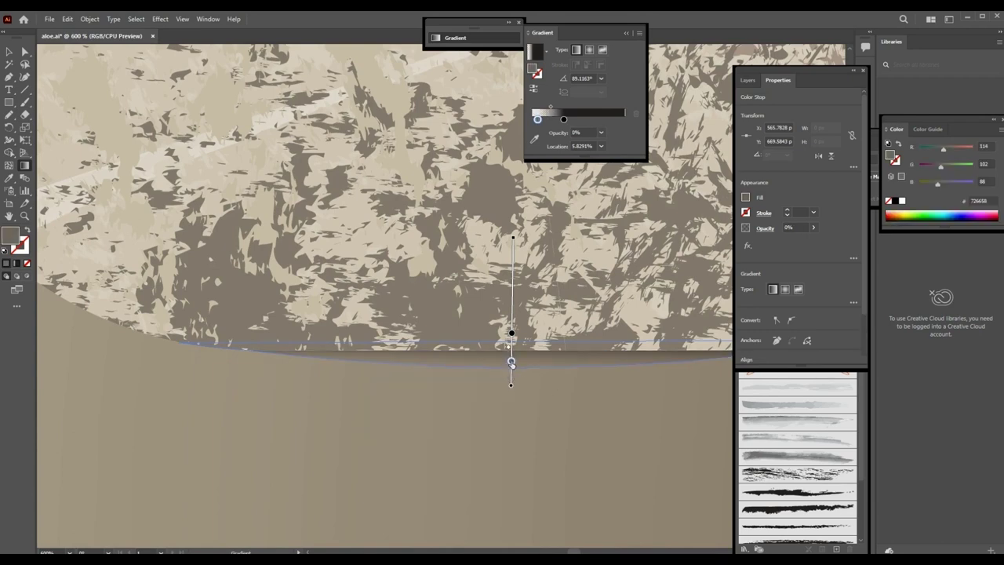
key(v)
scroll(601, 431, up, 2)
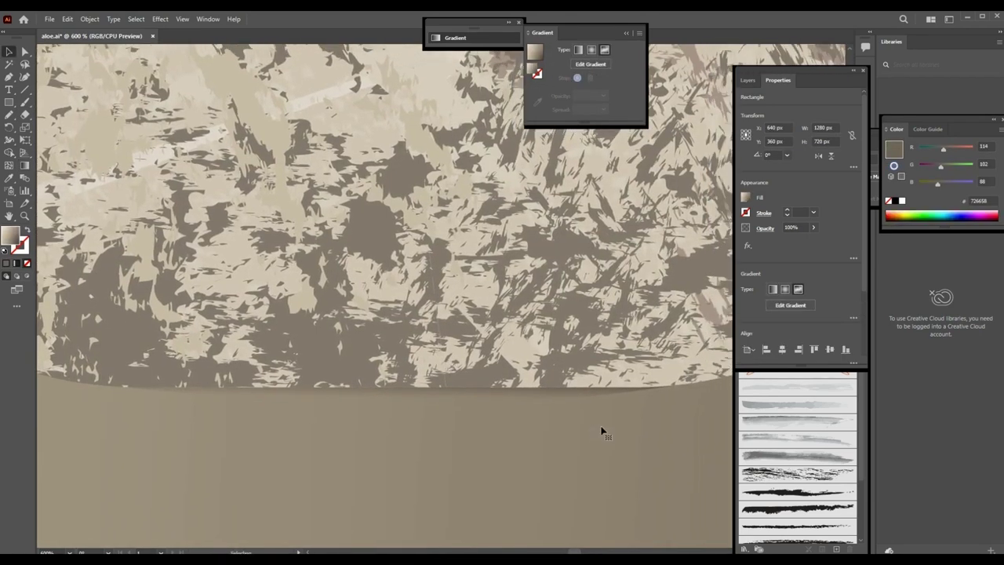
click(587, 391)
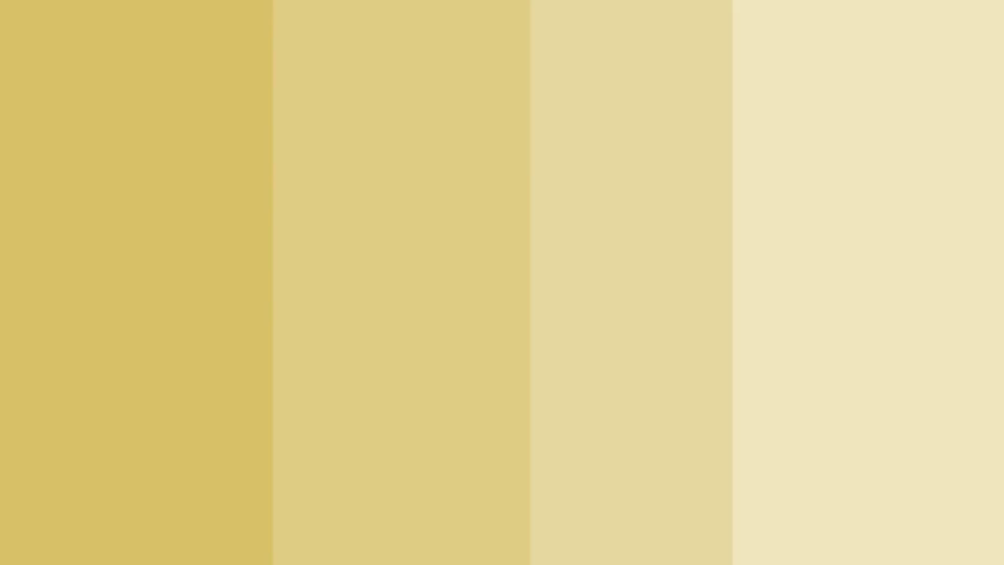
Draw an ellipse, distort it into a flat slanted shadow, and send it to the back.
drag(332, 366, 523, 451)
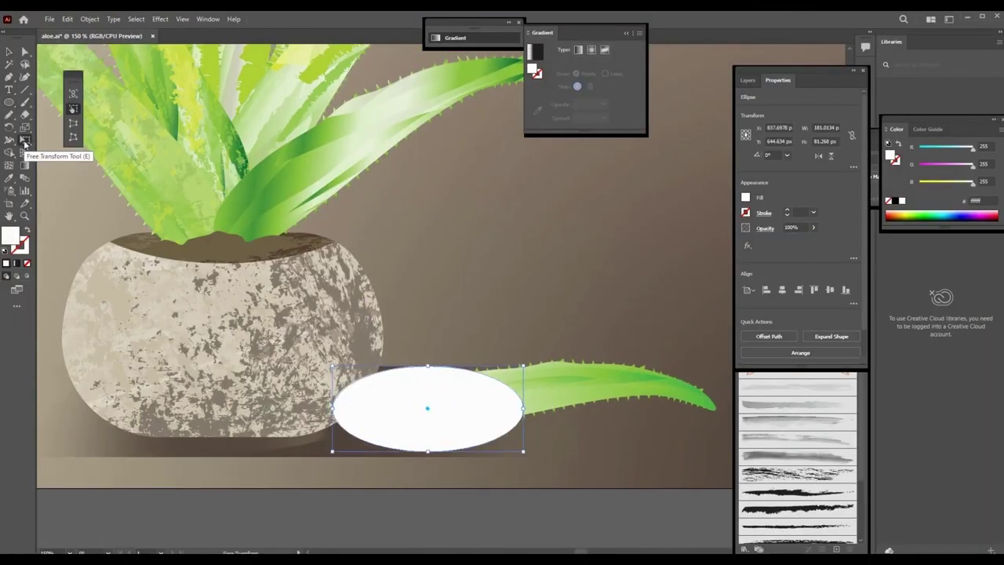
drag(338, 374, 342, 348)
drag(522, 448, 507, 461)
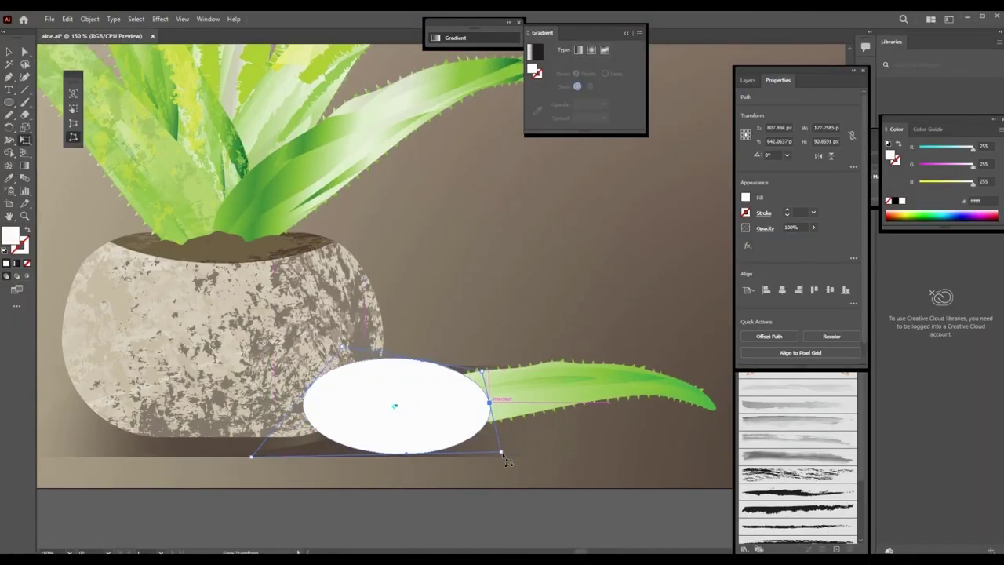
drag(489, 401, 502, 439)
drag(251, 455, 237, 473)
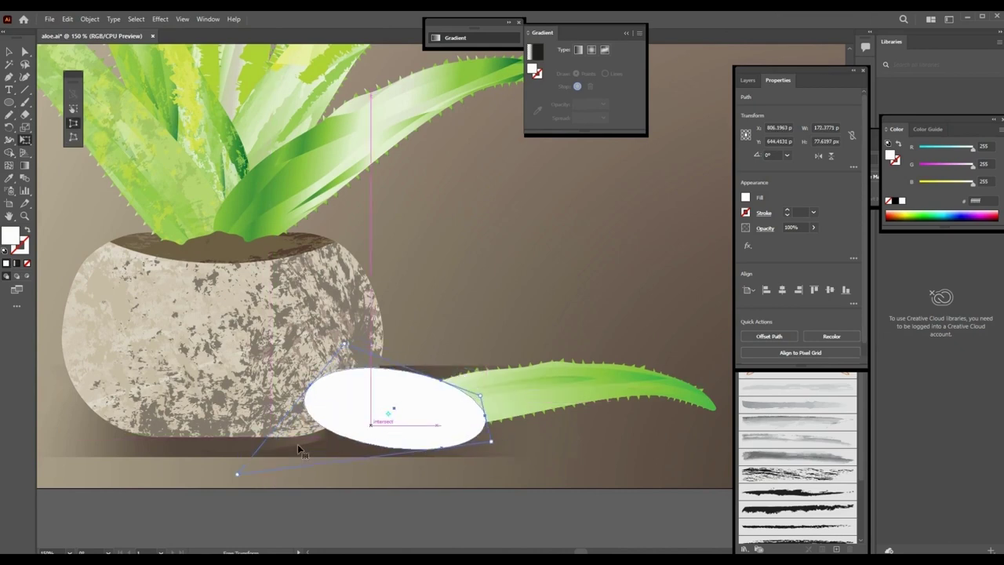
key(v)
key(ctrl+shift+bracketleft)
key(ctrl+y)
key(ctrl+y)
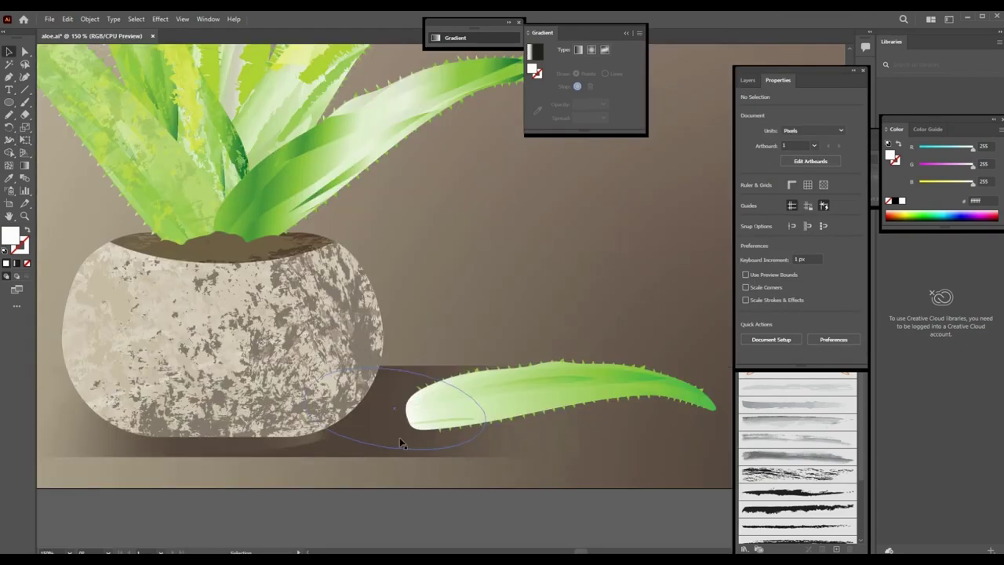
click(393, 497)
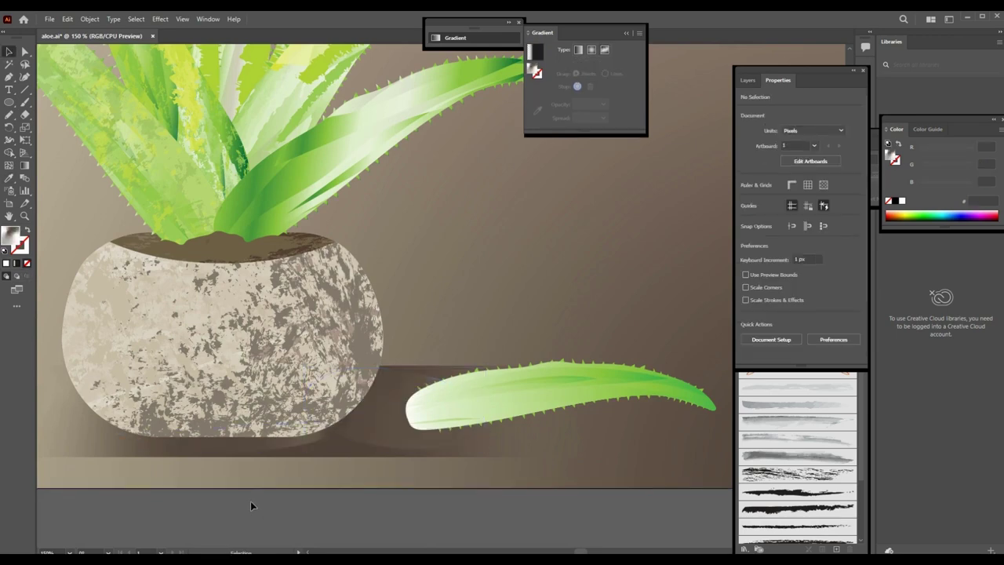
Select the new shadow shape beneath the pot.
click(325, 447)
key(a)
click(118, 422)
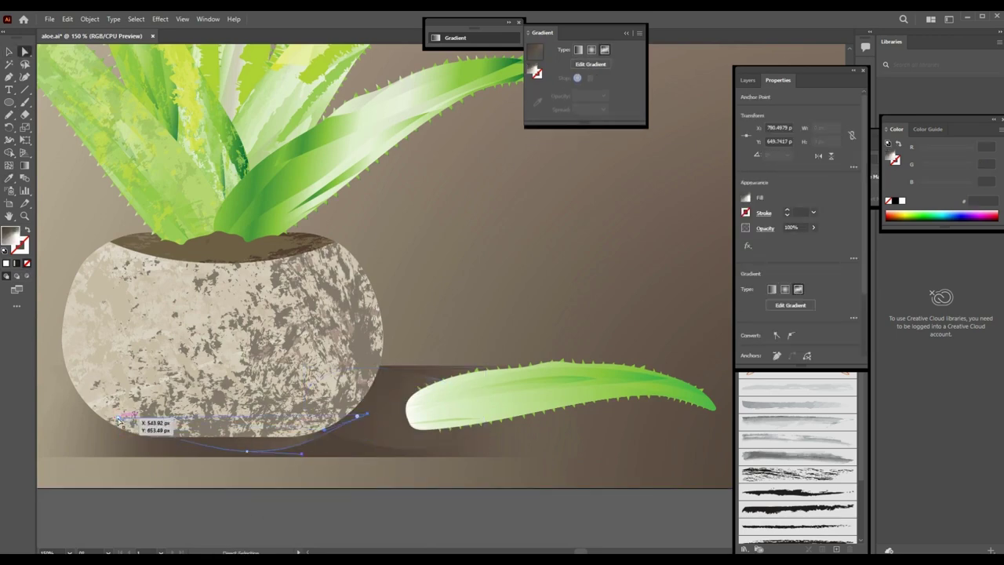
click(220, 497)
key(v)
click(303, 506)
drag(298, 439, 248, 512)
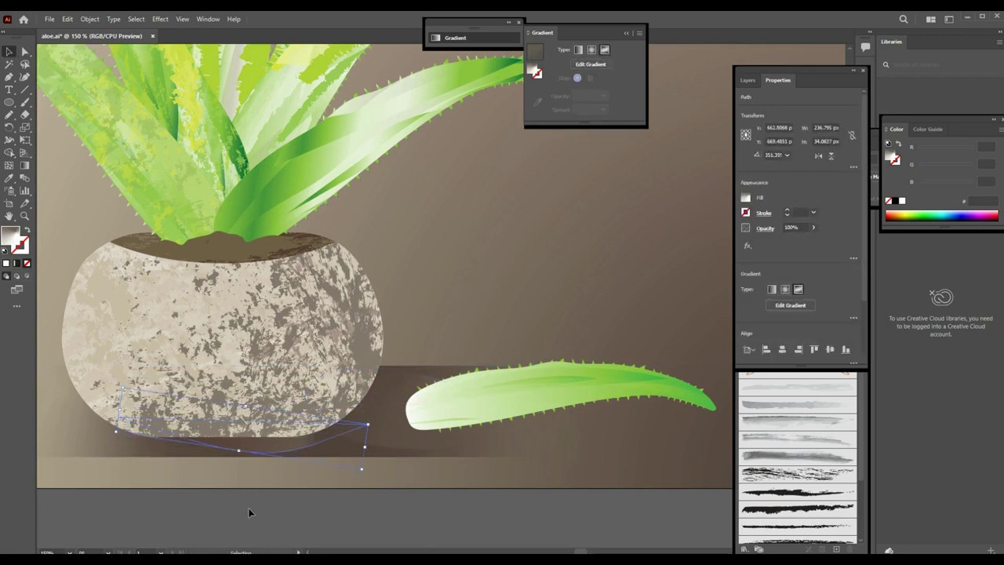
Move a freeform gradient point toward the pot and make it darker brown.
key(g)
click(370, 403)
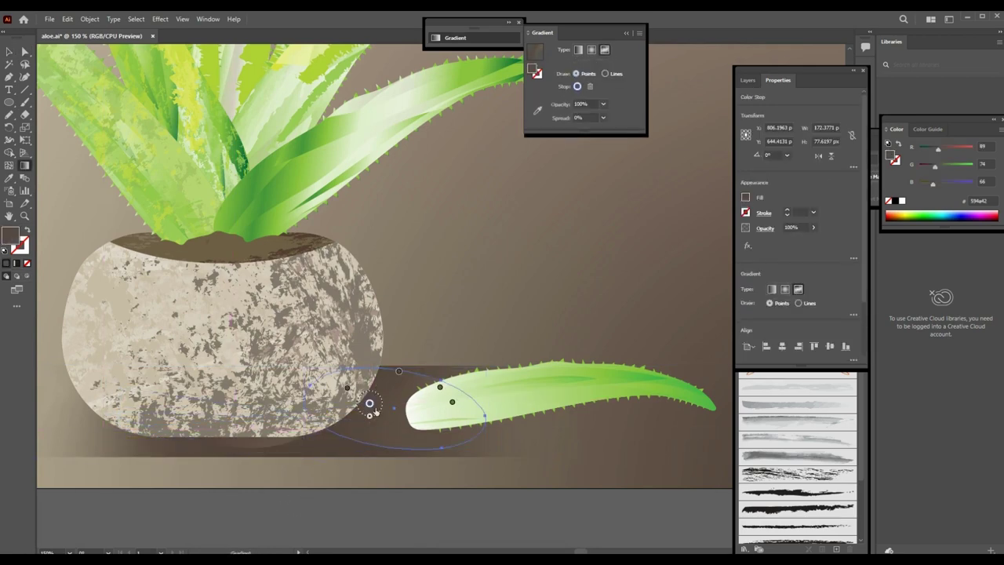
drag(372, 408, 362, 401)
click(498, 452)
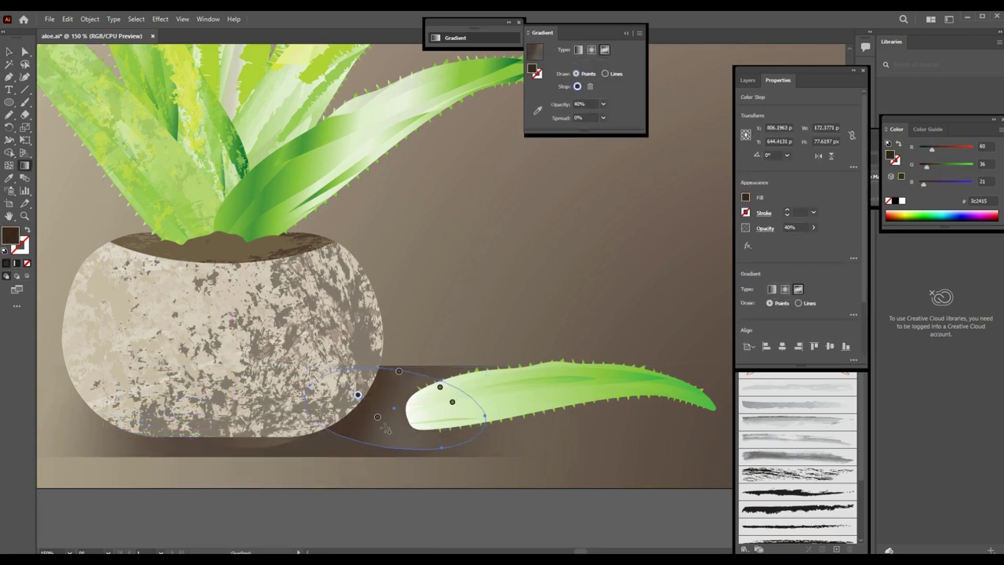
click(399, 371)
key(v)
click(446, 504)
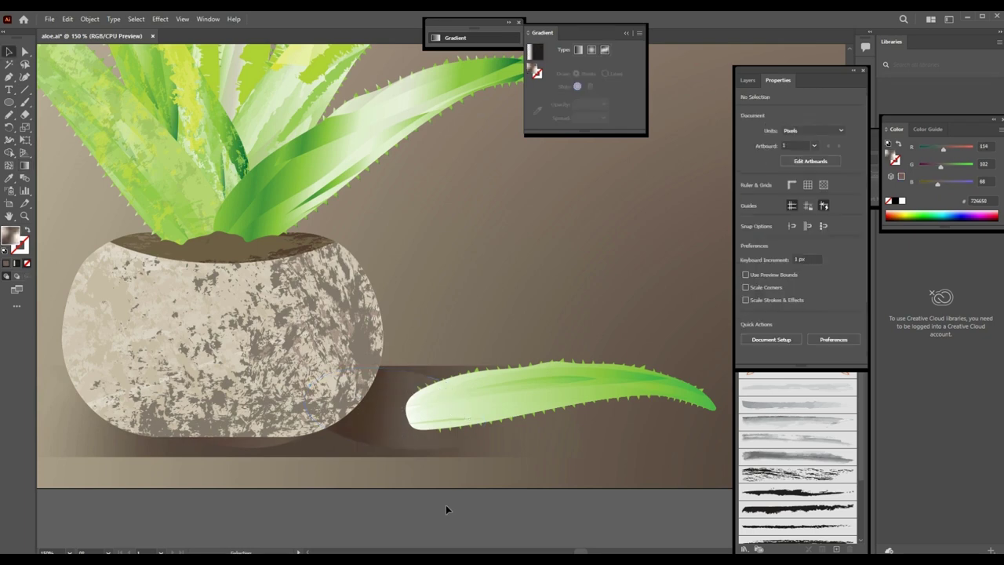
Nudge the shadow ellipse slightly right and recheck its gradient points.
click(368, 445)
drag(393, 460, 409, 461)
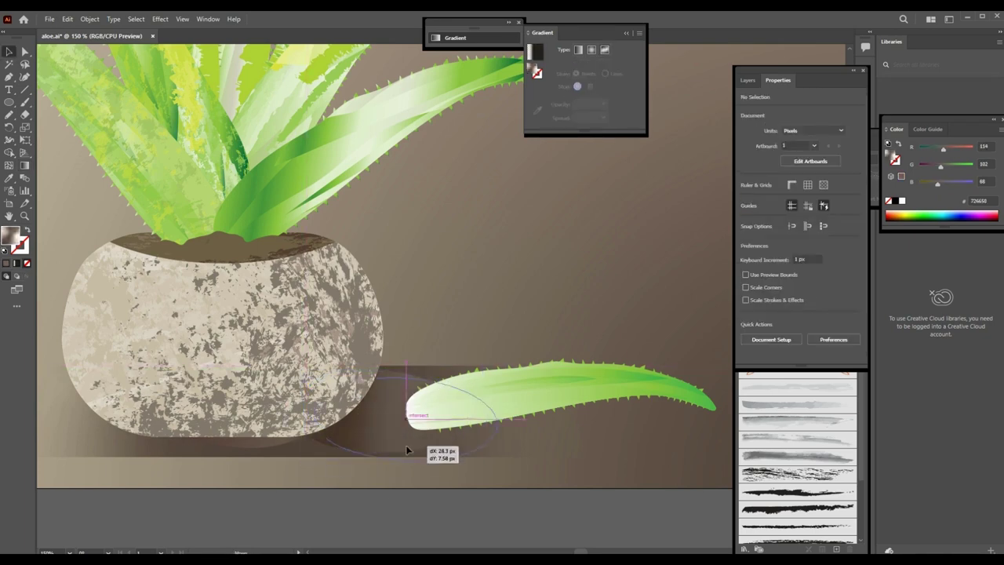
key(g)
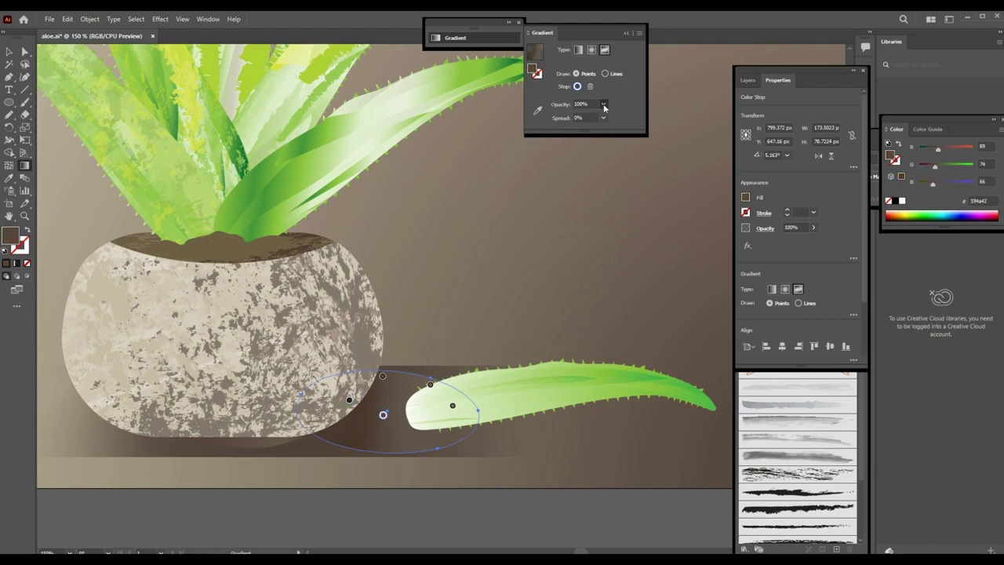
key(v)
scroll(384, 314, left, 2)
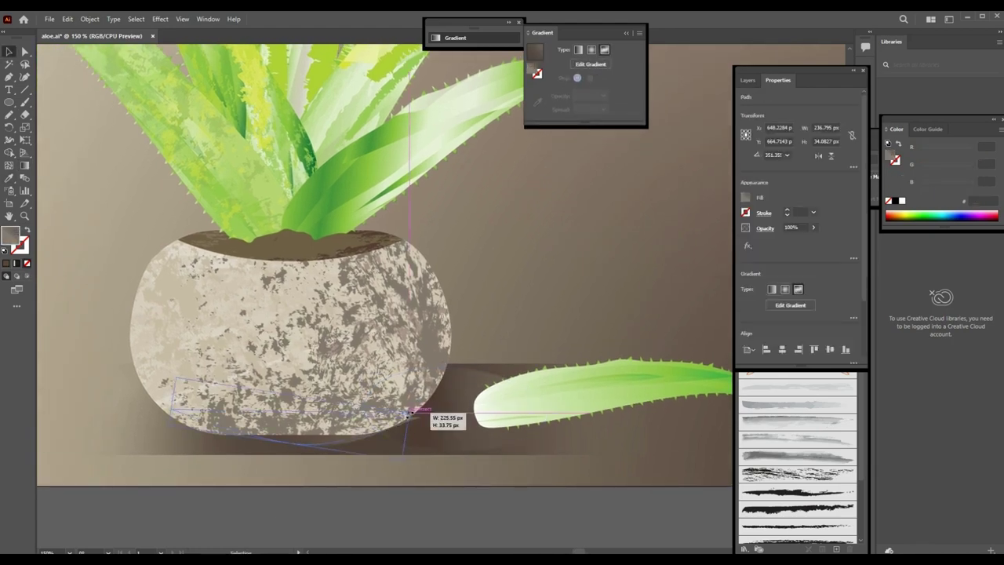
Stretch the pot's shadow wider and flatter.
drag(509, 427, 419, 408)
scroll(315, 486, right, 3)
click(416, 428)
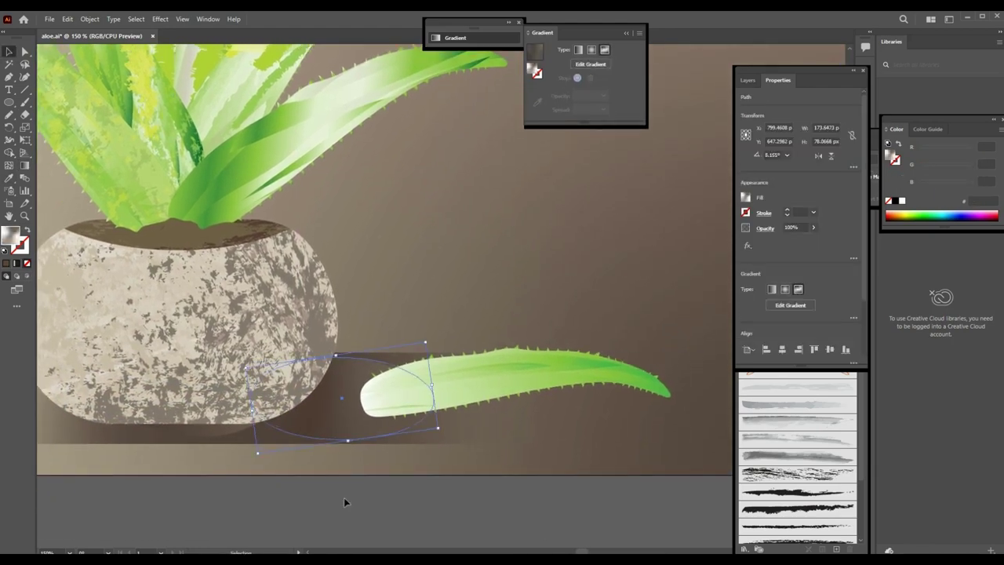
click(383, 362)
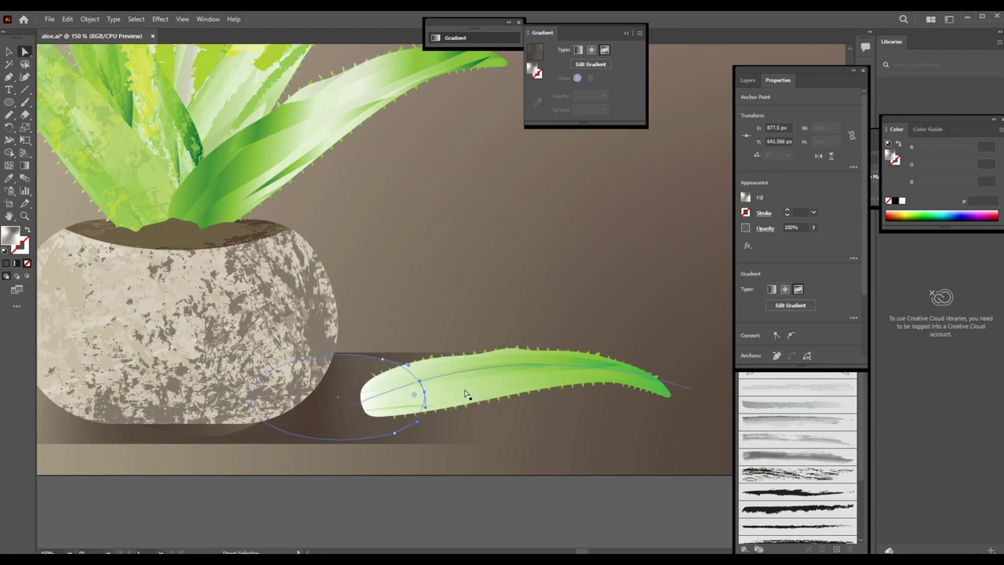
click(327, 501)
scroll(327, 501, right, 2)
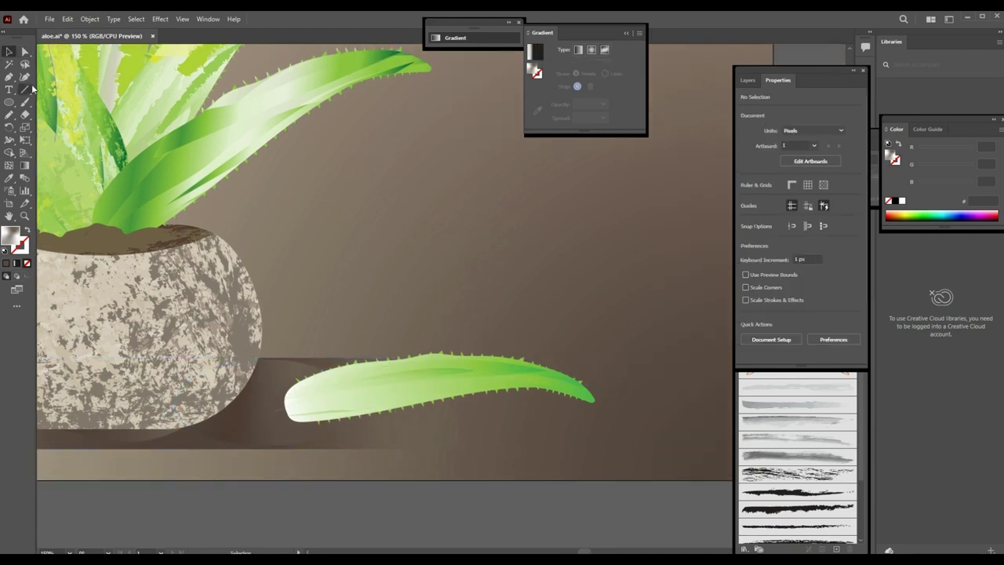
Draw a filled Shaper/pencil shape across the fallen leaf.
click(8, 114)
drag(429, 410, 432, 409)
key(v)
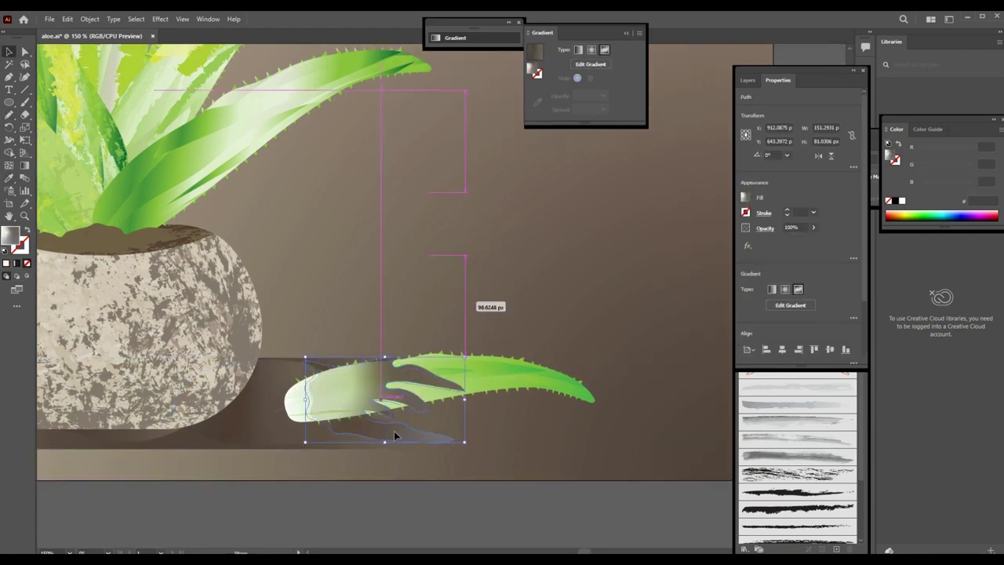
click(476, 518)
scroll(476, 519, left, 2)
Send the fallen leaf and its shadow backward, then start a freeform gradient on the leaf shadow.
click(371, 438)
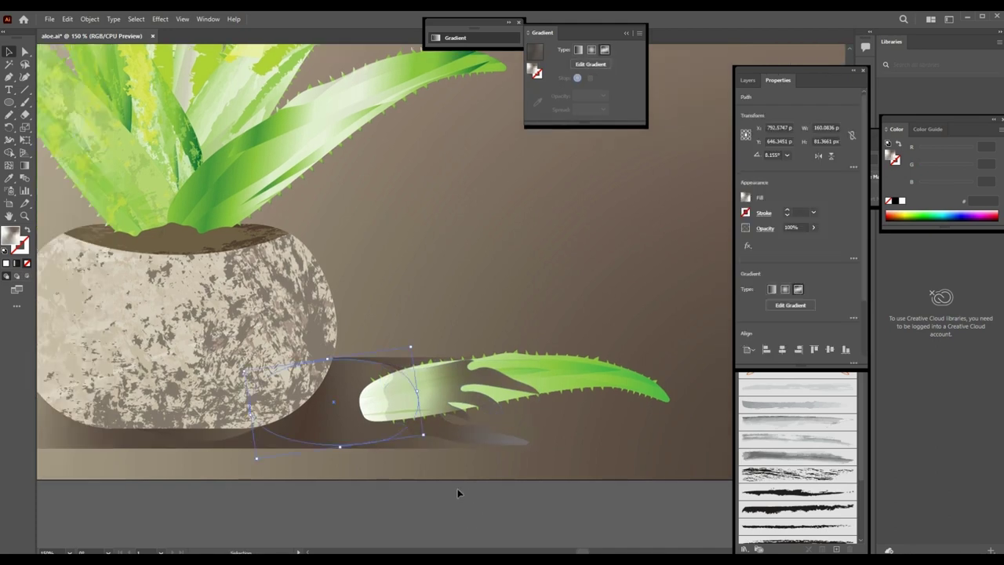
click(385, 370)
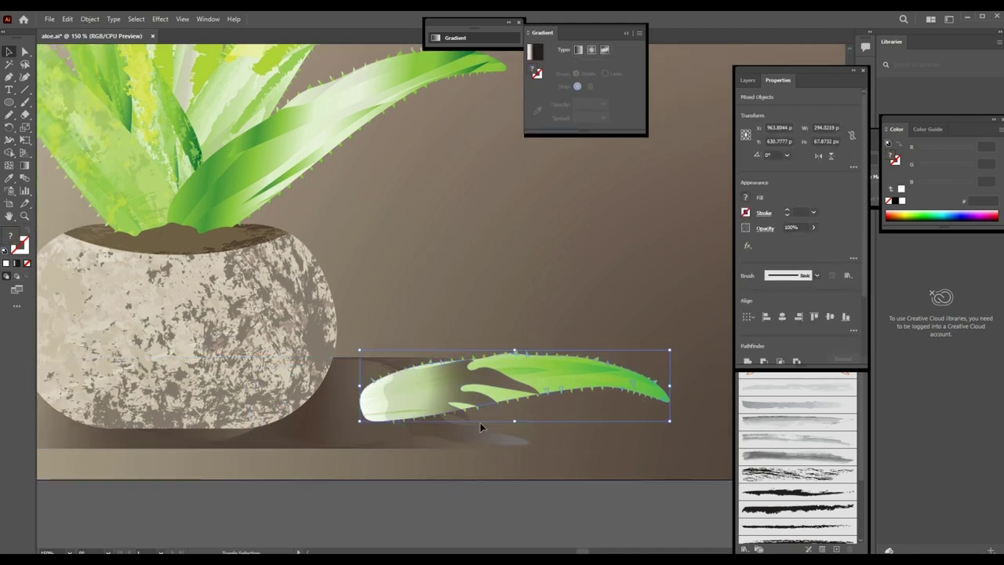
shift+click(453, 446)
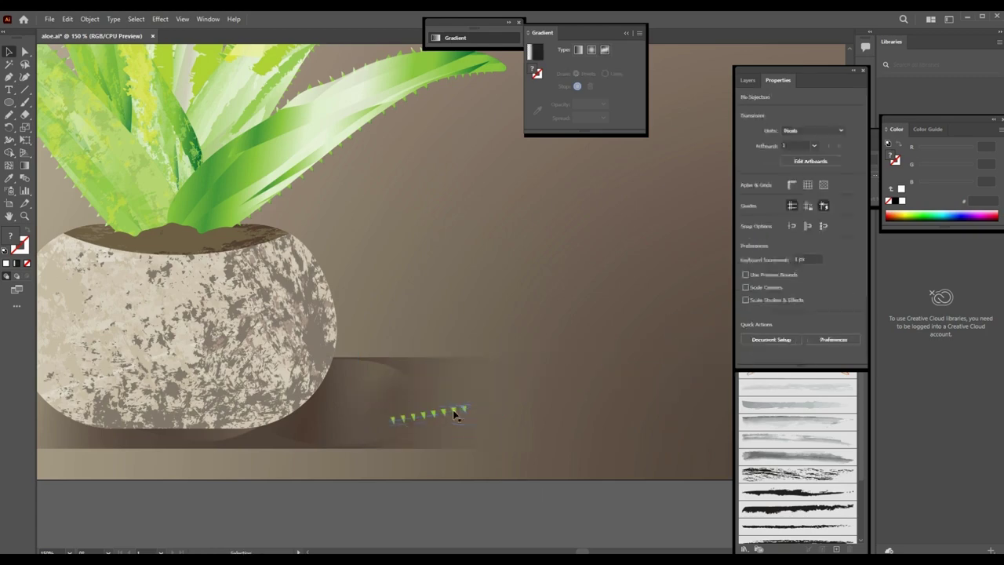
key(ctrl+shift+bracketleft)
click(489, 466)
mouse_move(420, 494)
mouse_down()
mouse_move(291, 463)
mouse_move(403, 466)
mouse_move(427, 511)
mouse_move(411, 490)
mouse_up()
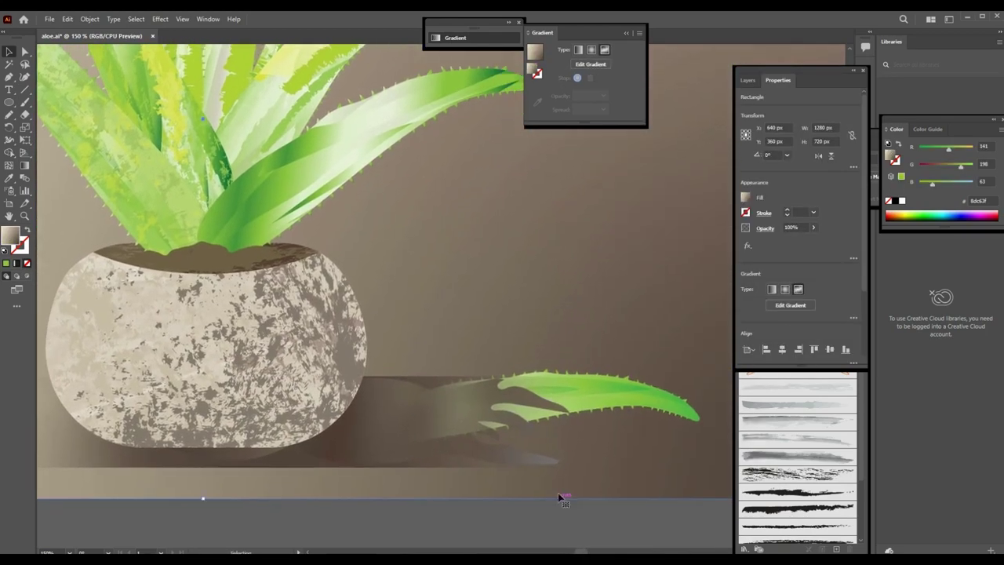
key(g)
click(471, 423)
click(563, 410)
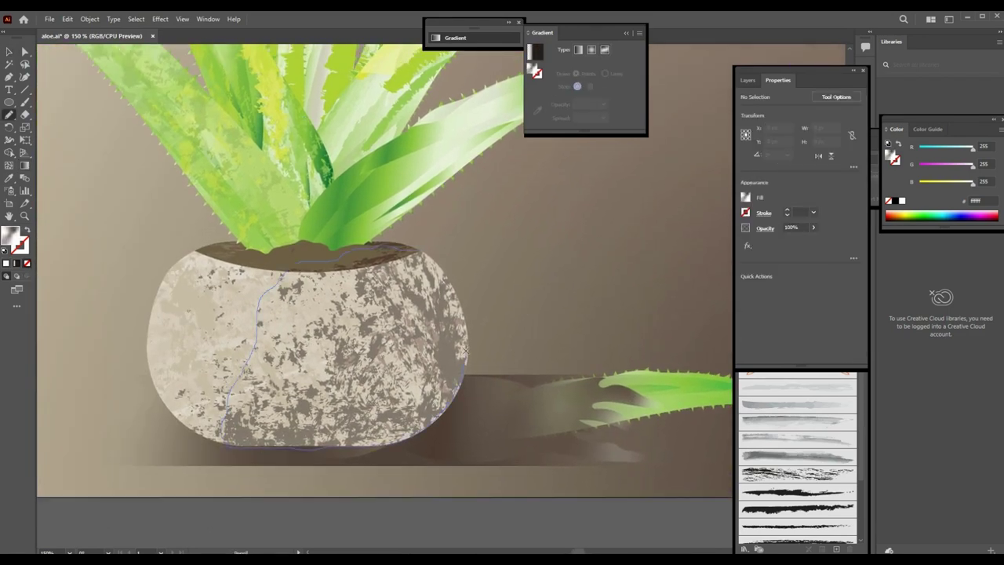
Give the pot's shading shape a freeform gradient and spread its brown points along the right side.
click(466, 351)
click(418, 361)
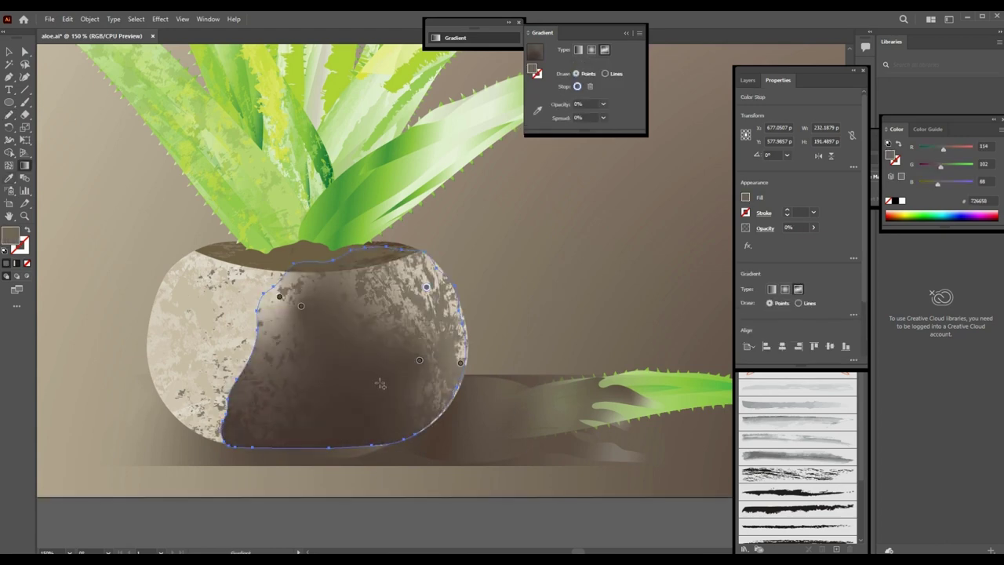
click(240, 405)
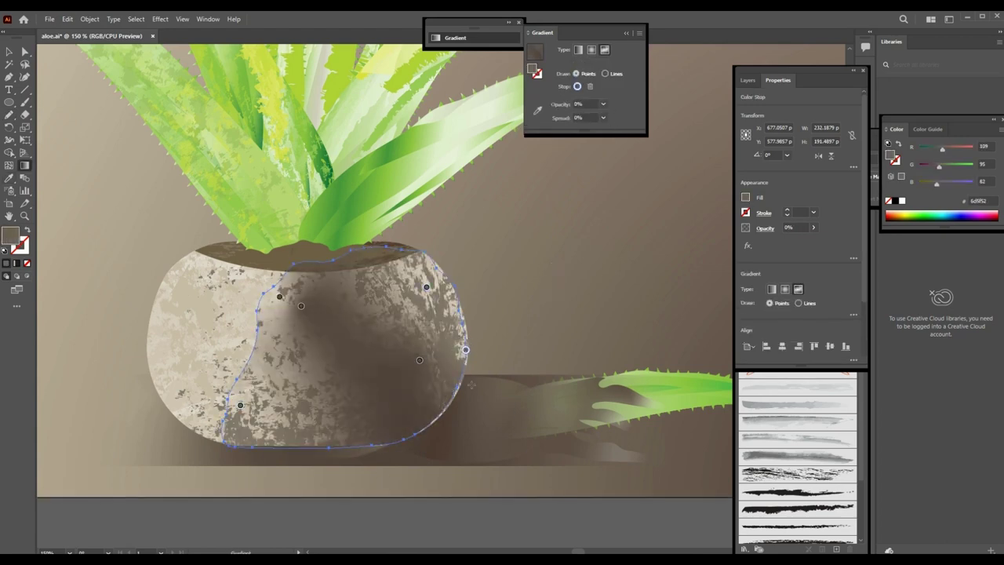
drag(419, 360, 463, 348)
drag(426, 287, 415, 258)
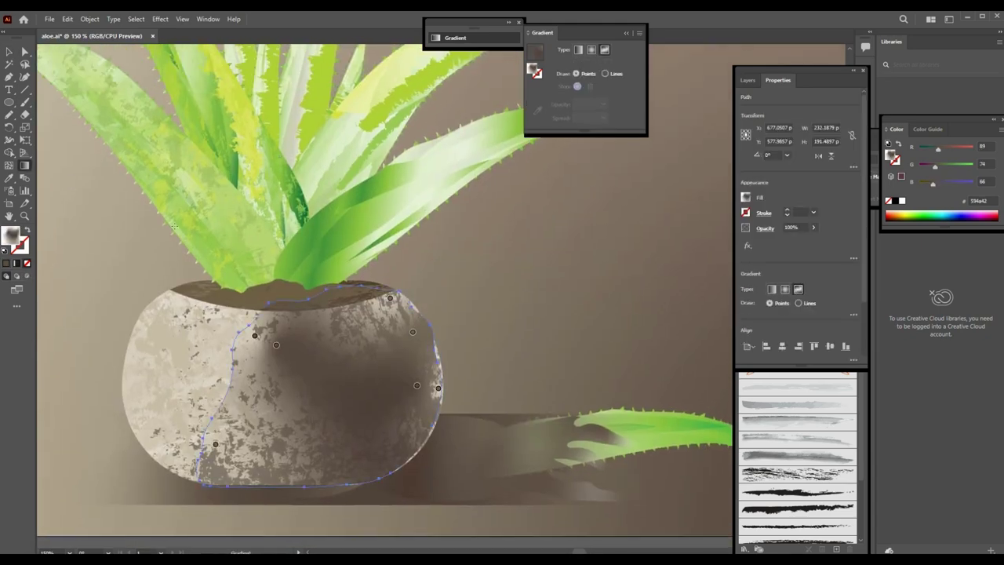
drag(276, 345, 324, 341)
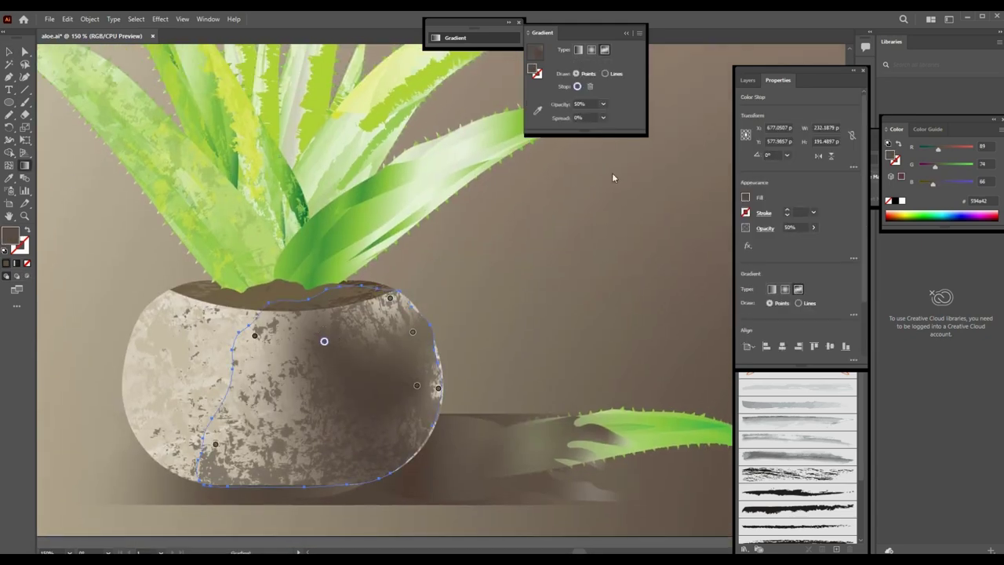
drag(416, 385, 378, 397)
key(v)
click(574, 302)
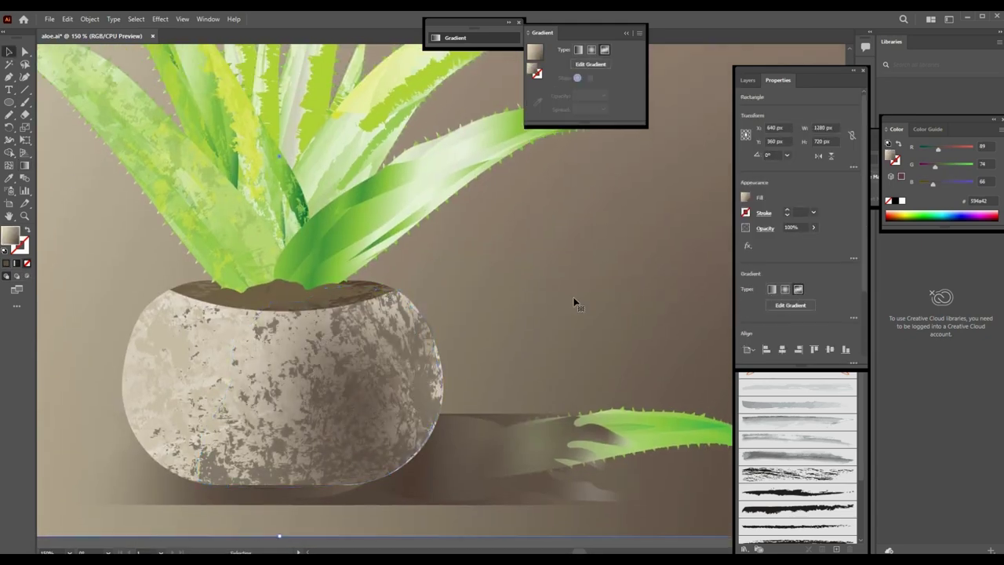
Pen-draw a closed crescent path hugging the pot's right edge from base to rim.
key(a)
scroll(371, 467, up, 2)
click(465, 212)
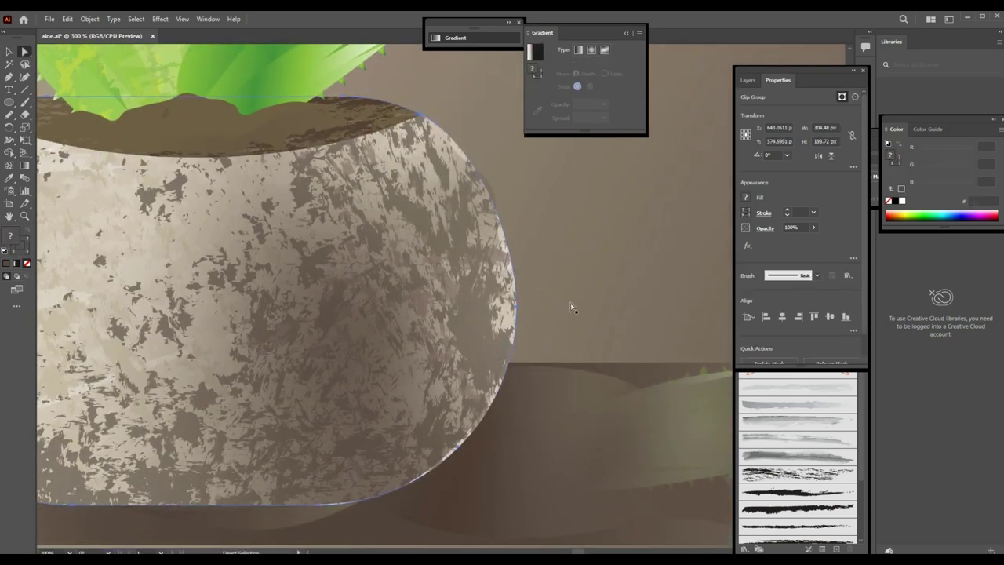
key(p)
click(317, 505)
drag(453, 451, 506, 399)
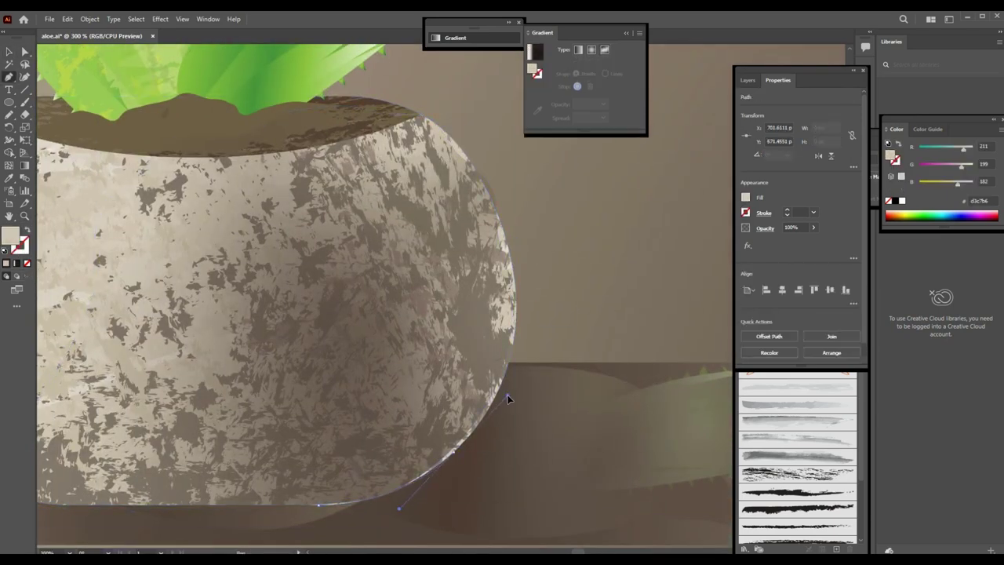
drag(514, 278, 510, 213)
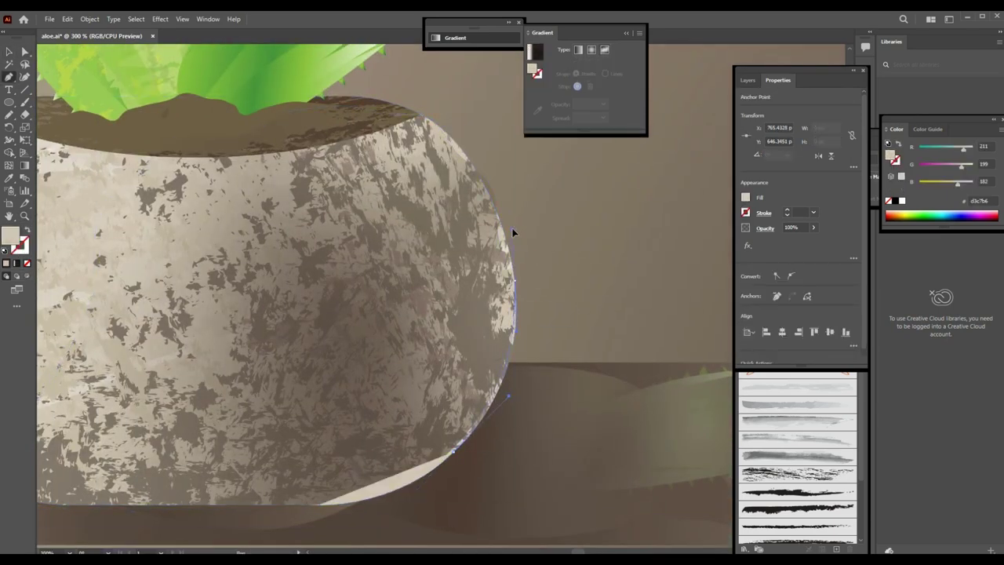
click(445, 146)
ctrl+click(395, 100)
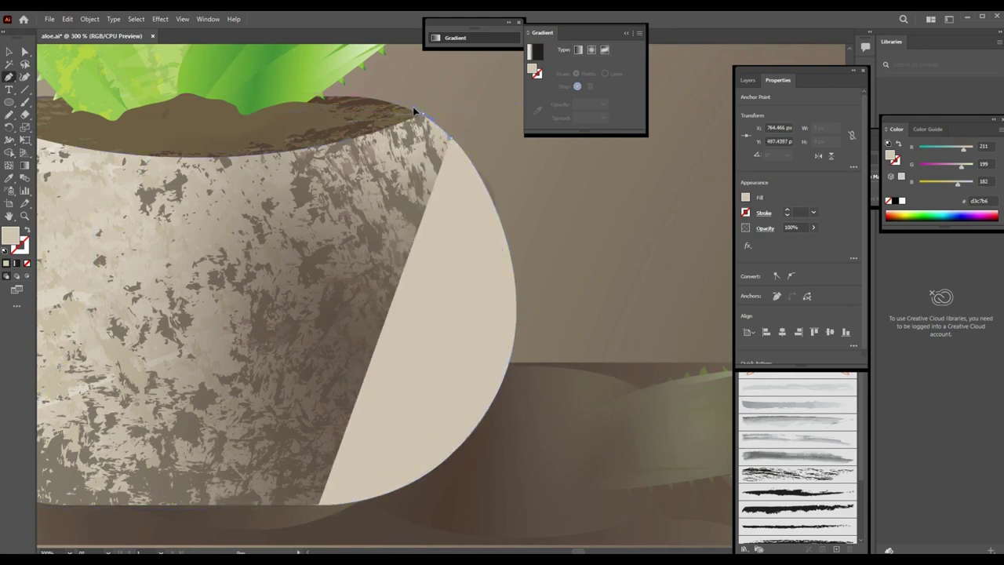
click(415, 112)
drag(413, 232, 408, 317)
drag(377, 374, 387, 402)
click(319, 504)
Give the crescent a freeform gradient, adding and repositioning points, with a semi-transparent point near the top.
key(g)
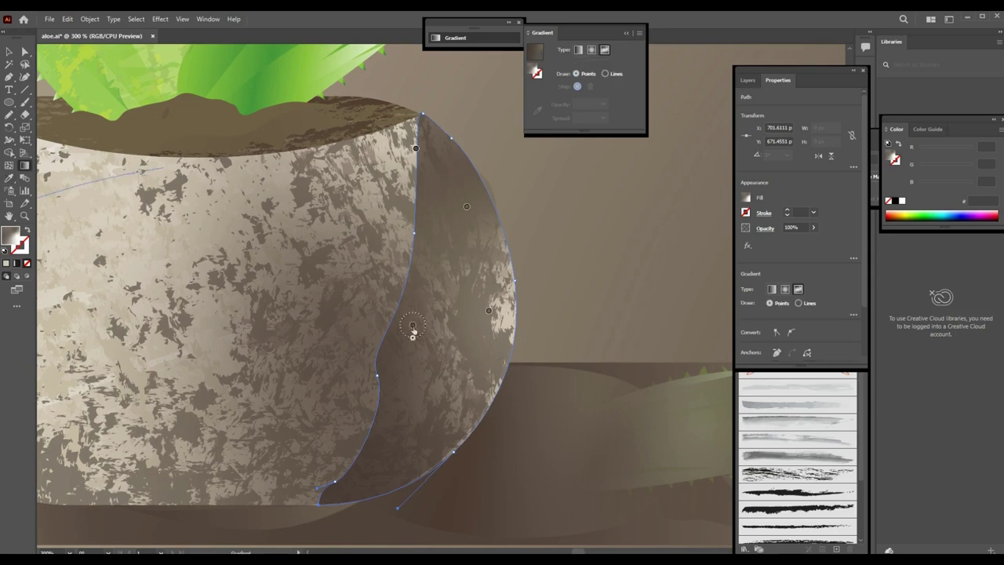
click(420, 416)
drag(493, 282, 508, 299)
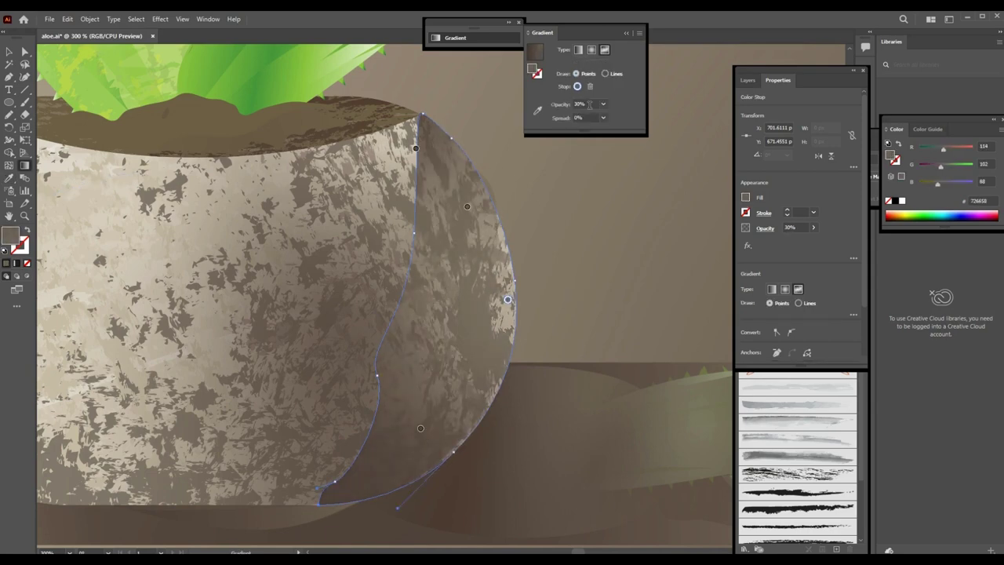
drag(432, 441, 444, 378)
click(414, 464)
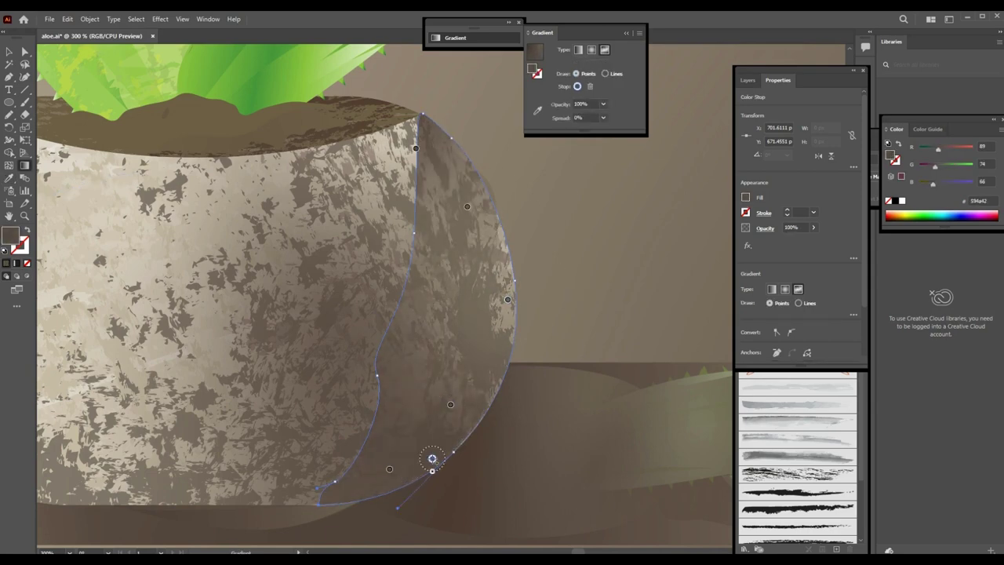
click(504, 243)
click(491, 401)
click(463, 440)
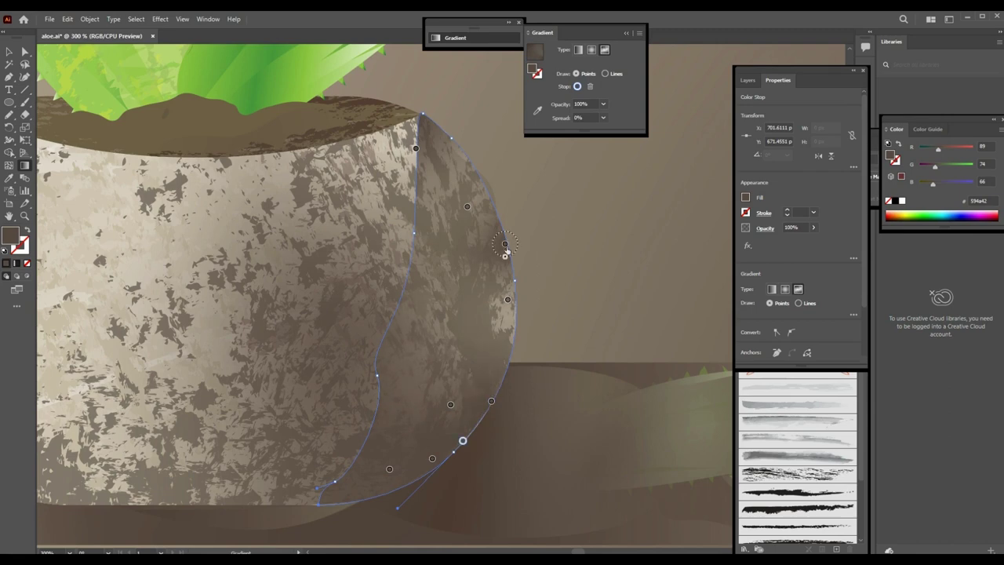
drag(505, 244, 504, 367)
drag(416, 148, 436, 171)
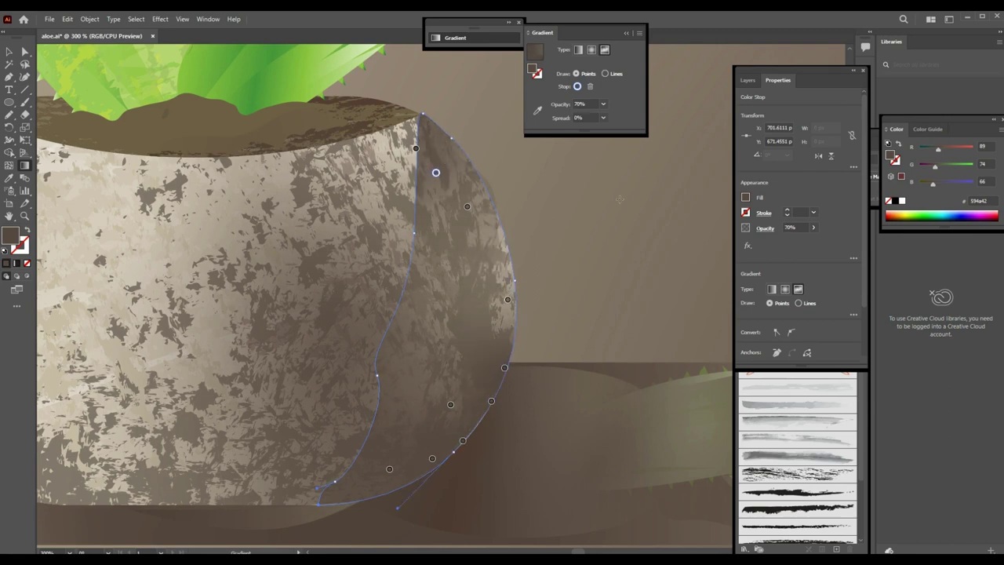
click(424, 147)
Reshape the crescent's top anchor and lower curve to hug the pot's rim, then zoom out.
key(v)
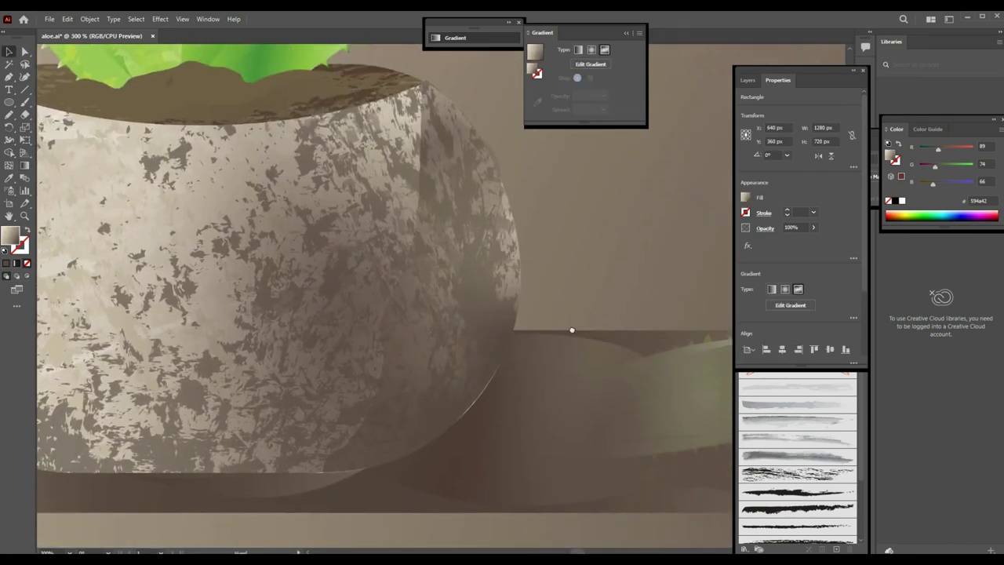
scroll(569, 332, down, 2)
key(a)
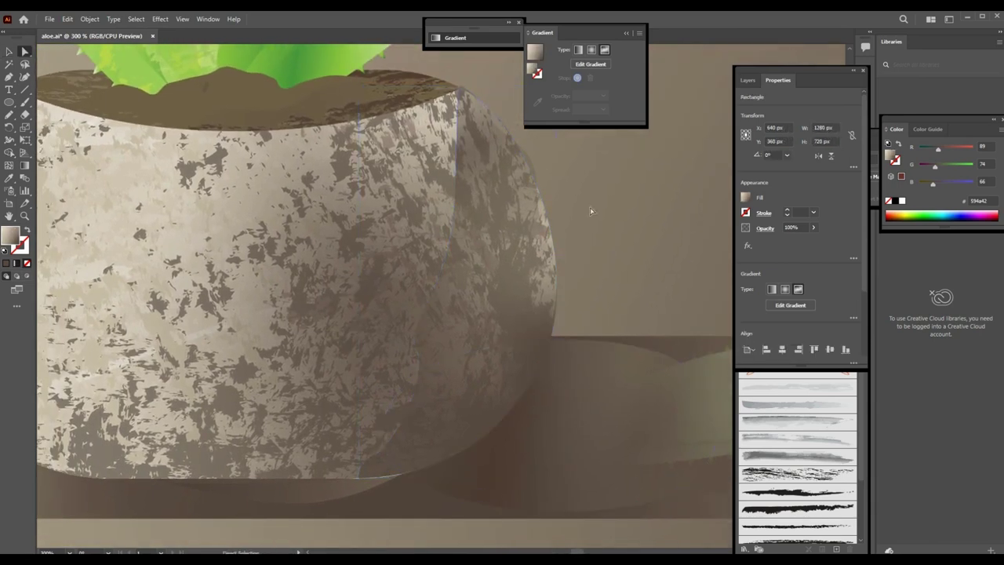
click(354, 477)
drag(462, 89, 461, 92)
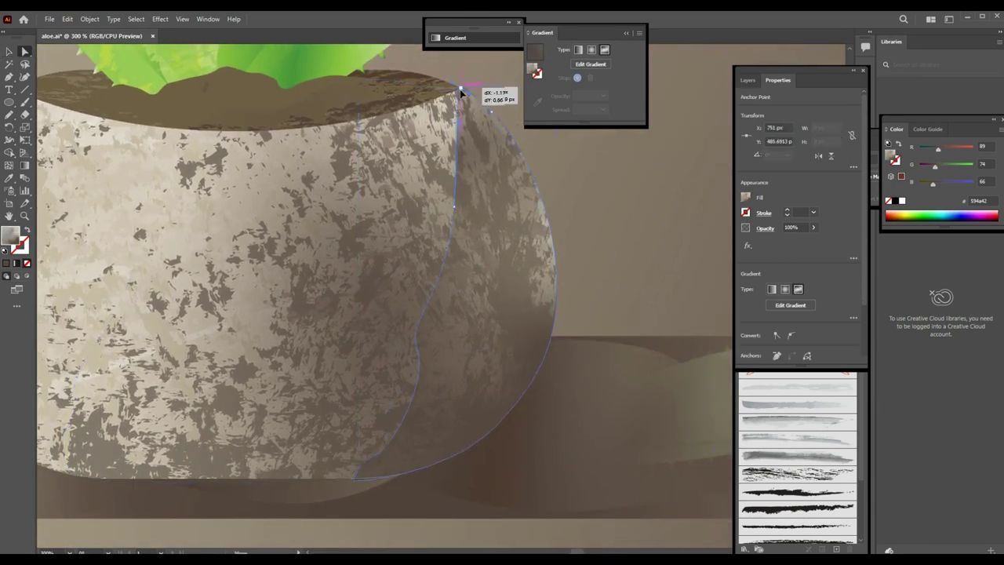
drag(353, 478, 452, 482)
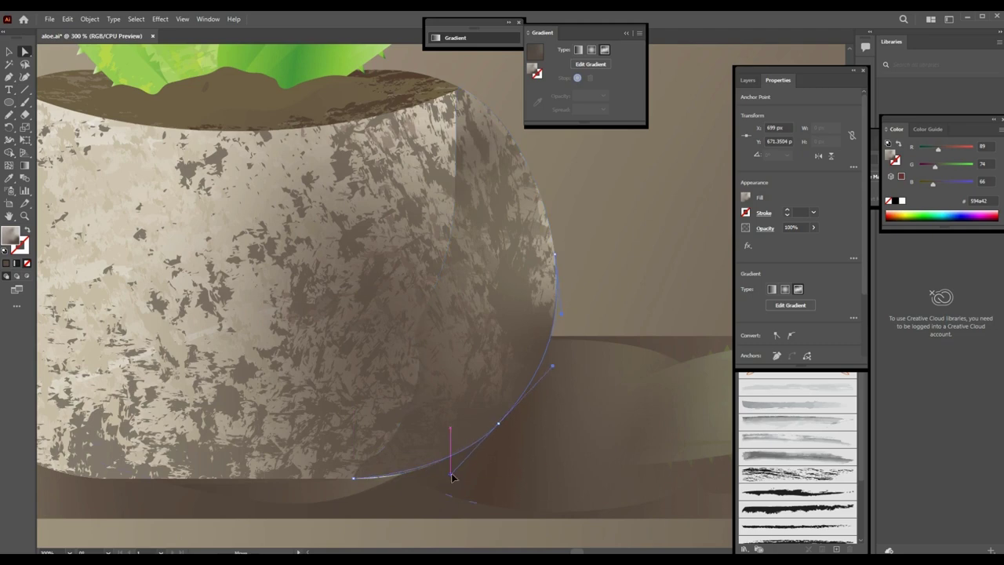
key(v)
key(ctrl+shift+a)
key(ctrl+minus)
key(ctrl+minus)
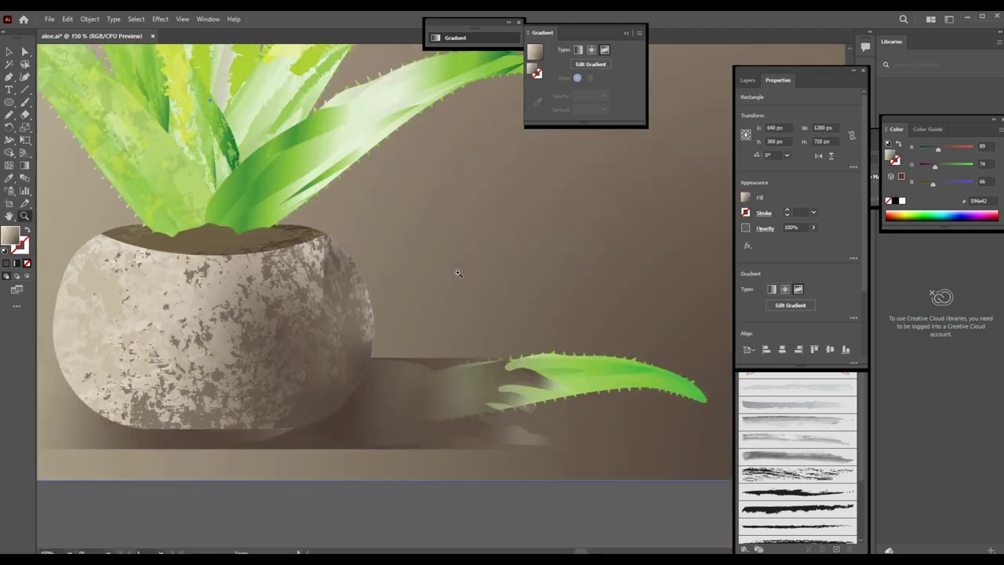
Draw a freehand shadow shape along the pot's right edge where it meets the table.
click(470, 285)
key(ctrl+z)
key(ctrl+z)
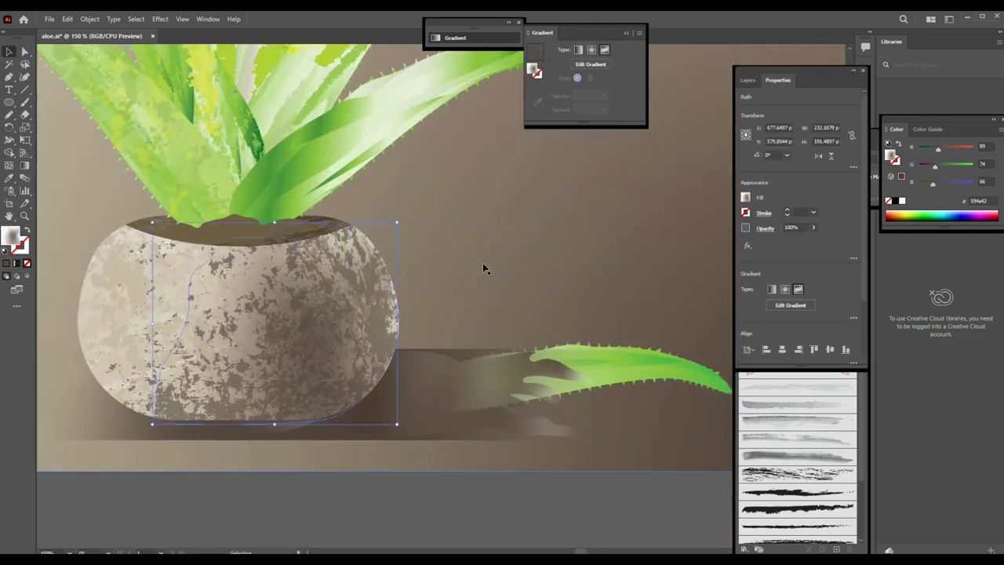
key(ctrl+plus)
key(n)
key(ctrl+plus)
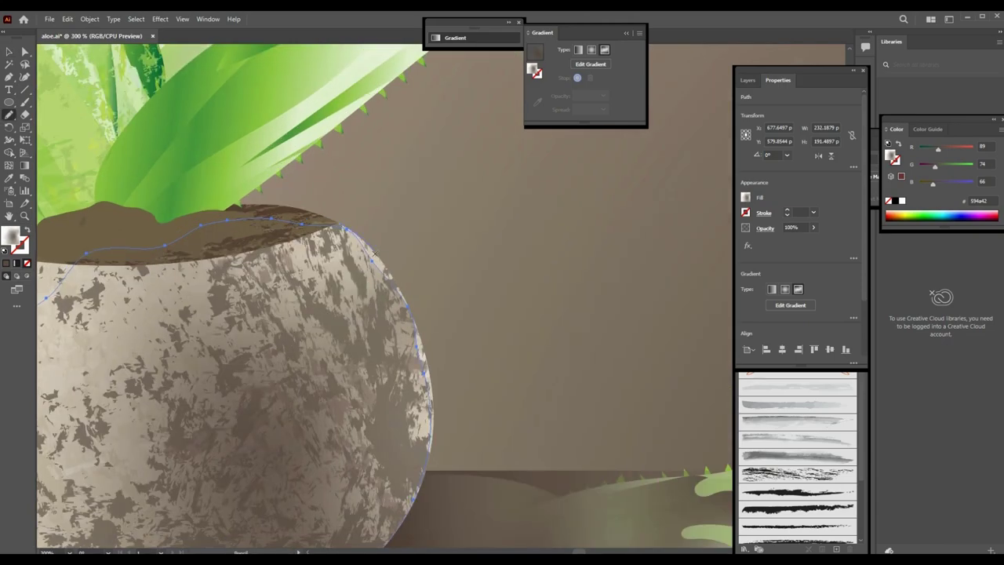
drag(389, 297, 430, 451)
key(a)
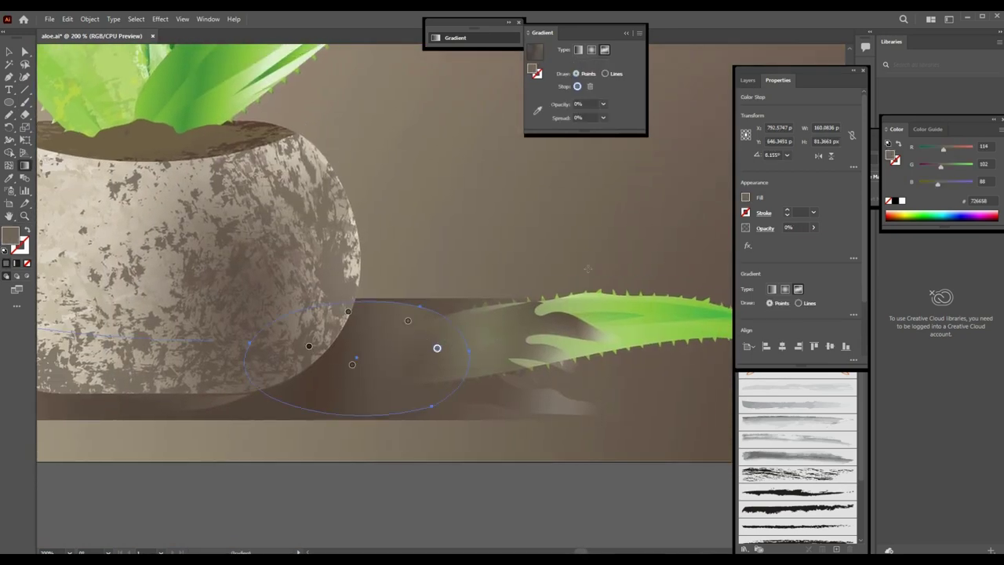
Shift the base shadow's freeform gradient points toward the right.
drag(437, 353, 445, 366)
click(352, 364)
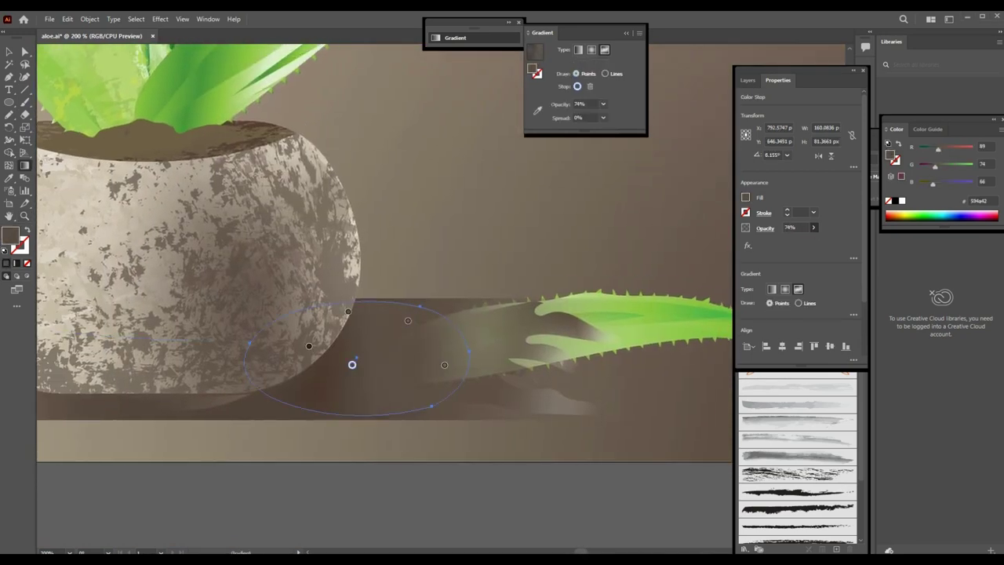
drag(352, 364, 399, 362)
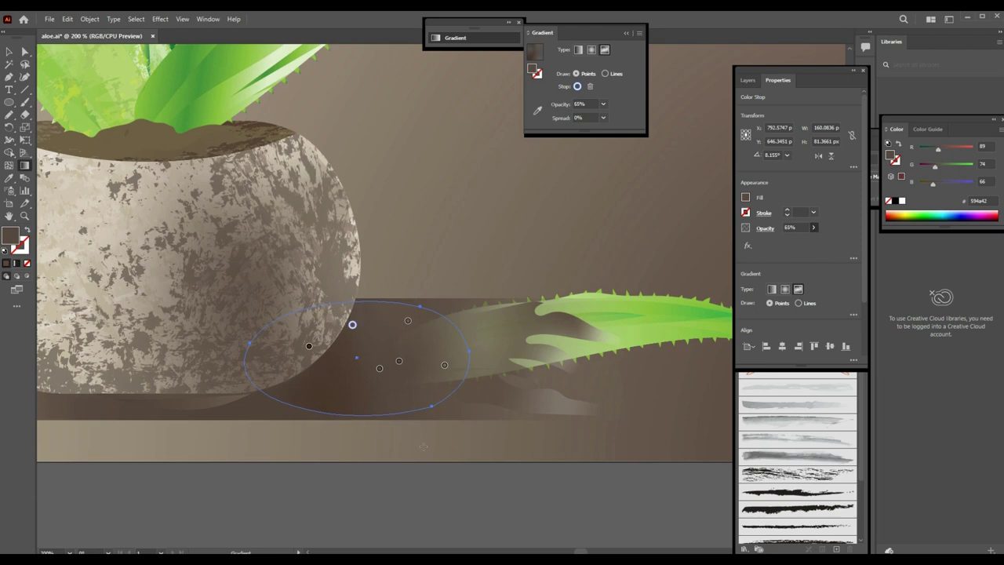
key(v)
click(372, 483)
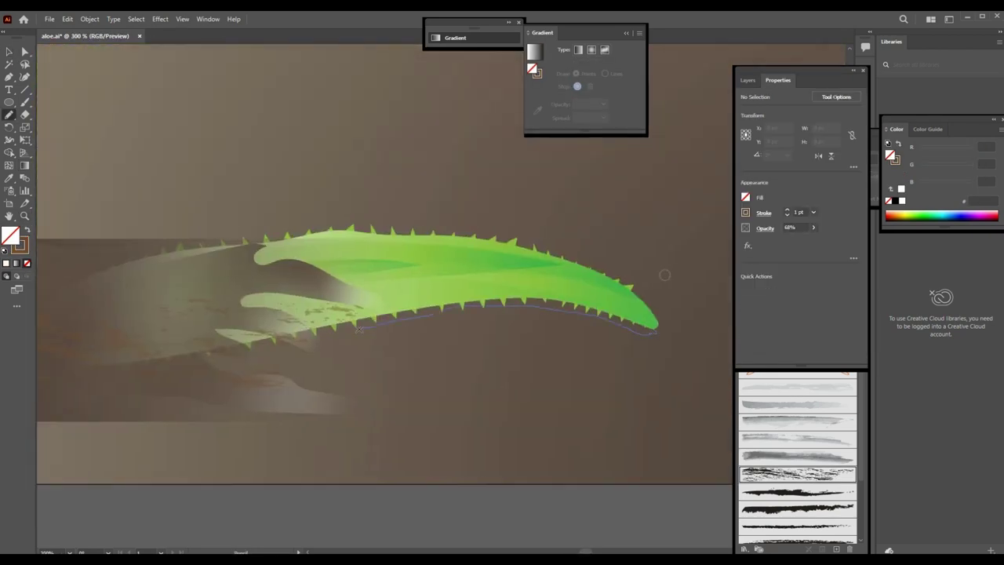
Add a dark gradient point to the fallen leaf's lower-edge shape and send it to the back.
click(455, 303)
key(g)
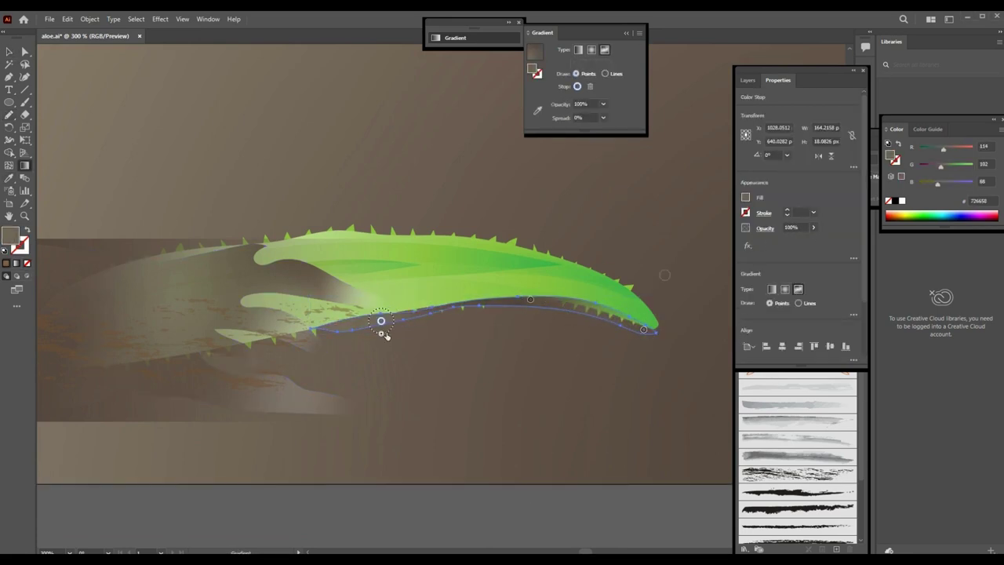
double_click(340, 325)
key(Escape)
right_click(439, 259)
click(549, 293)
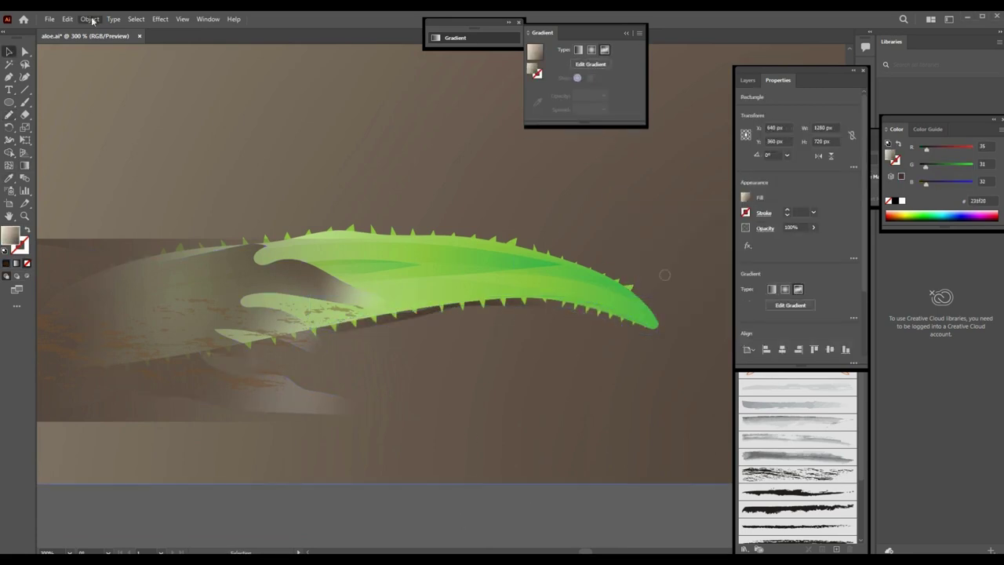
key(v)
Zoom in on the fallen leaf and inspect its shadow with Direct Selection.
key(ctrl+shift+a)
scroll(470, 395, down, 10)
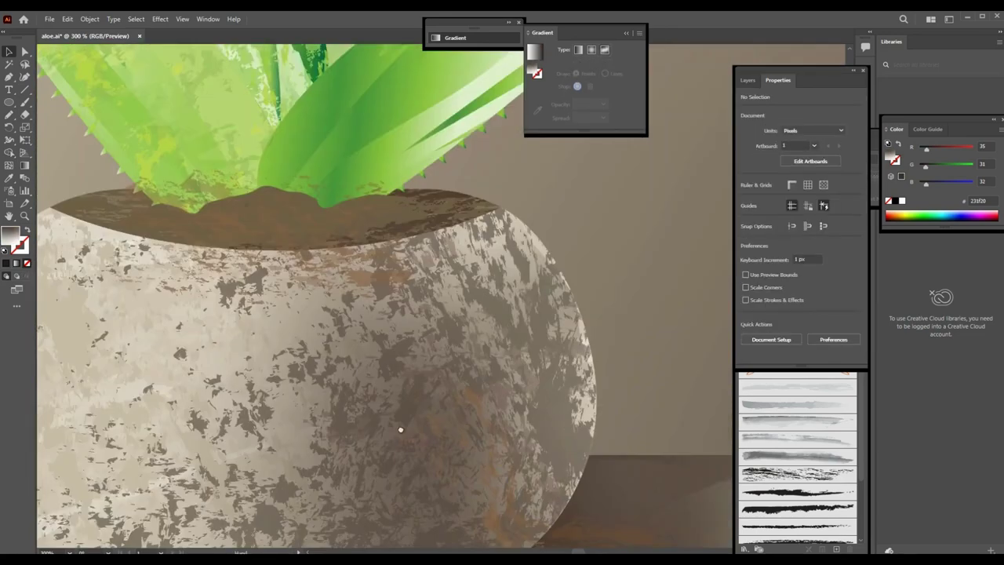
scroll(664, 340, up, 1)
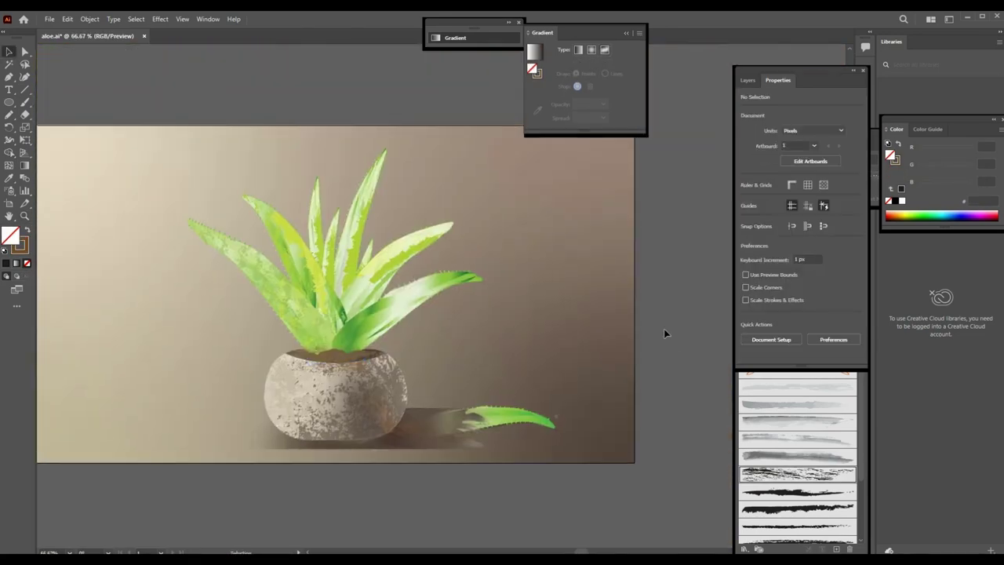
click(583, 383)
scroll(464, 332, up, 3)
scroll(464, 332, up, 3)
key(ctrl+shift+a)
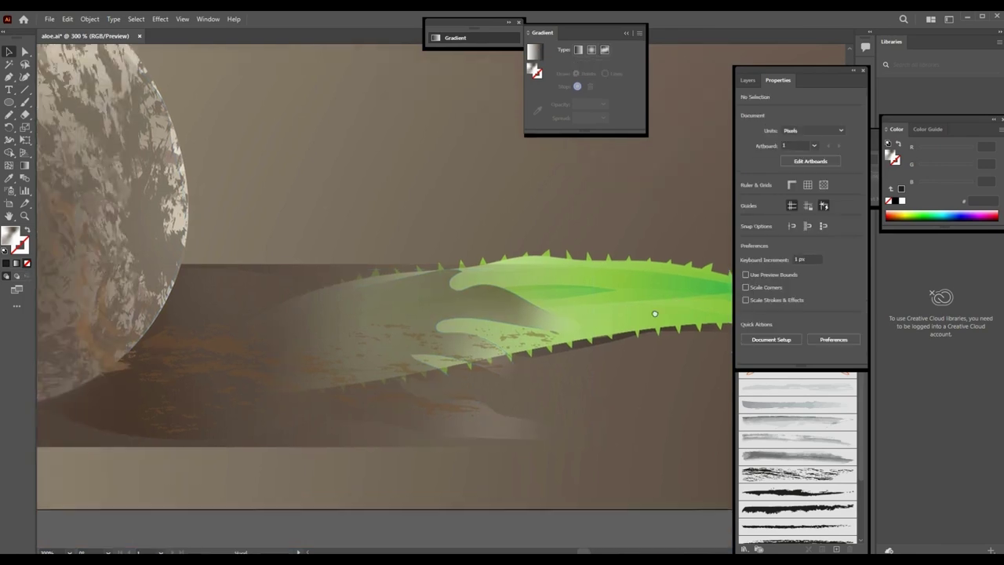
scroll(554, 391, right, 5)
click(549, 349)
click(693, 347)
click(612, 354)
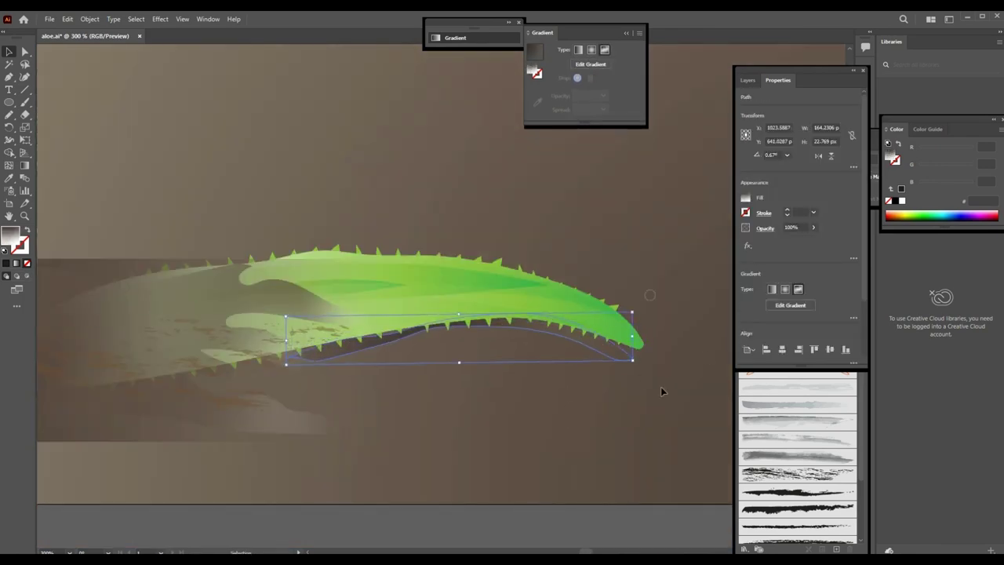
key(a)
click(457, 382)
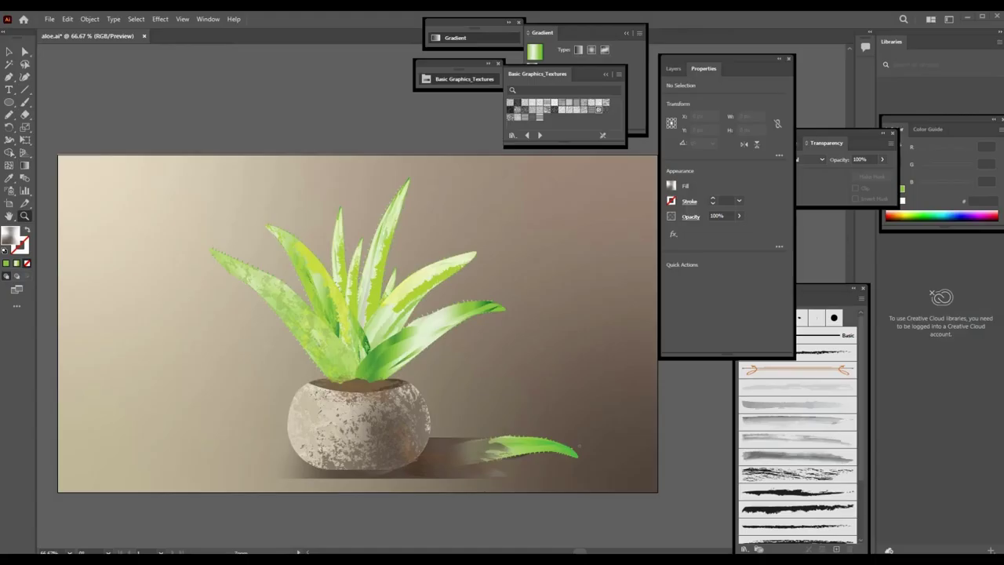
Draw a small white rectangle above the artboard and round its corners into an oval.
key(ctrl+equal)
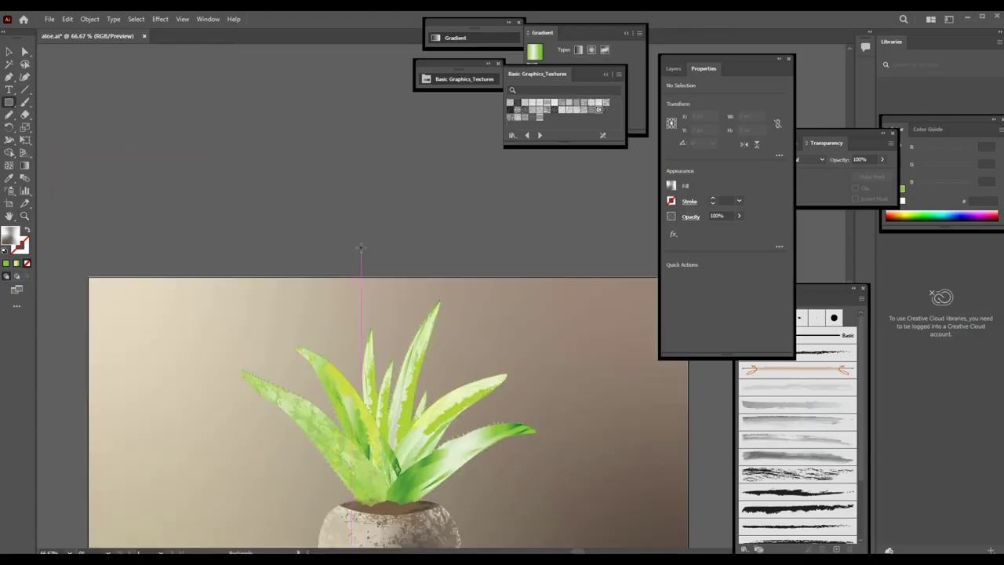
key(ctrl+equal)
drag(332, 249, 356, 282)
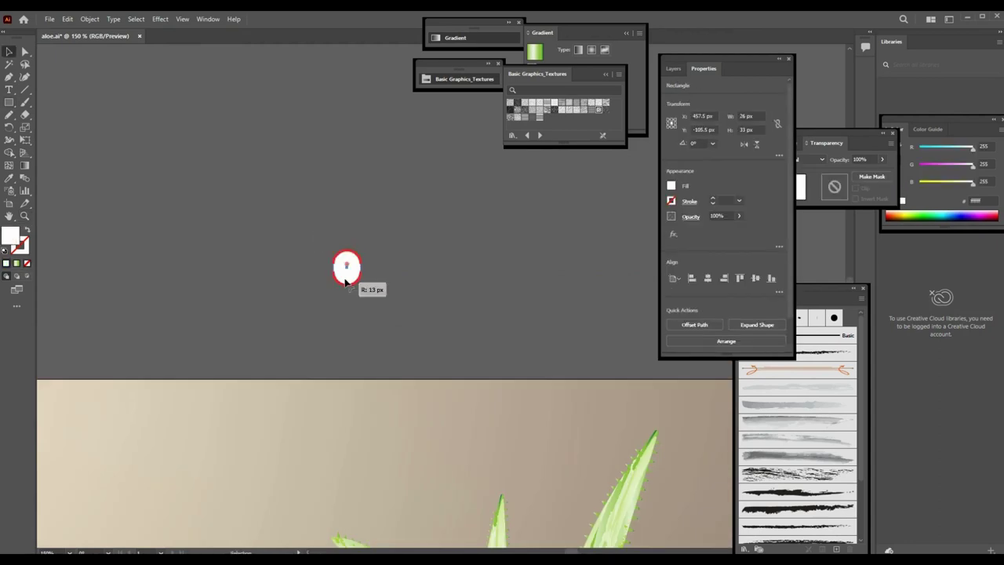
click(372, 295)
click(349, 283)
key(v)
Round the shape further, place a copy to its left, and add a small head shape on top.
click(318, 243)
click(346, 268)
click(394, 279)
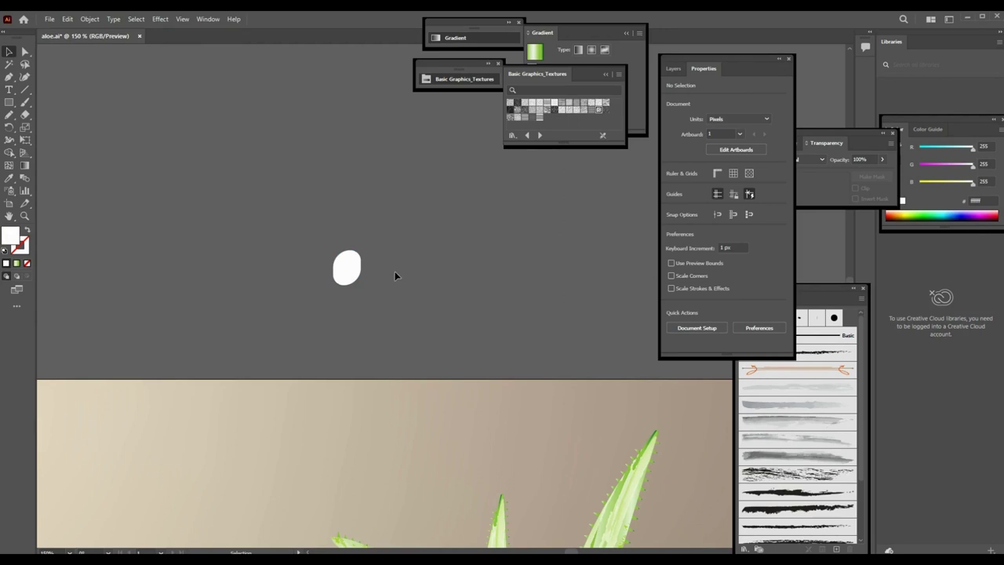
click(351, 269)
drag(350, 263, 317, 268)
click(388, 273)
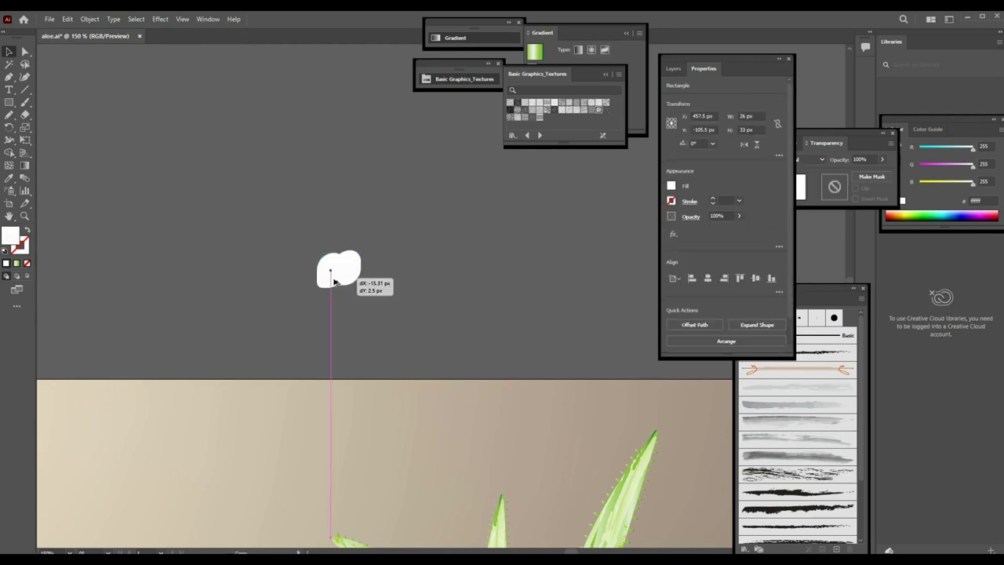
click(382, 288)
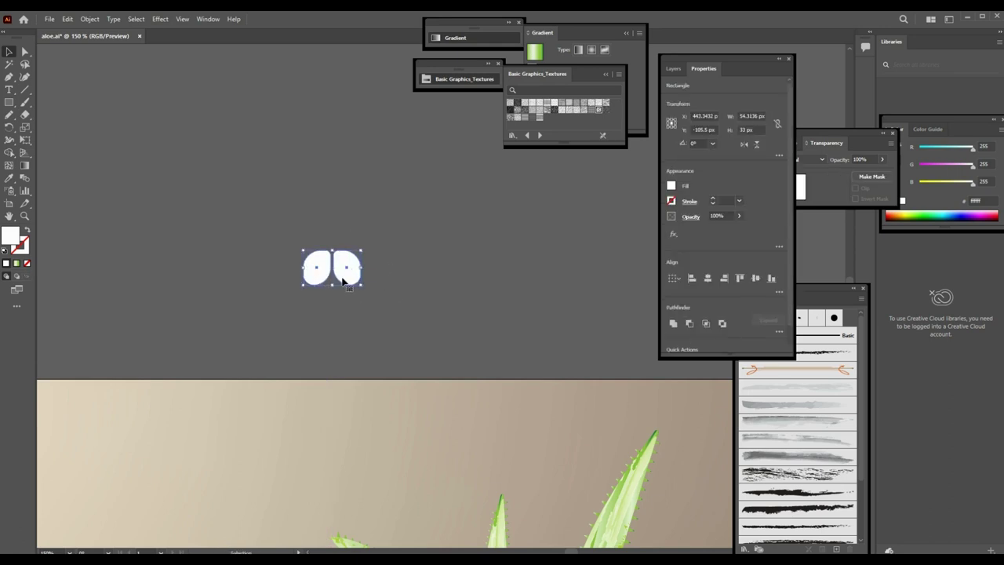
drag(321, 221, 341, 261)
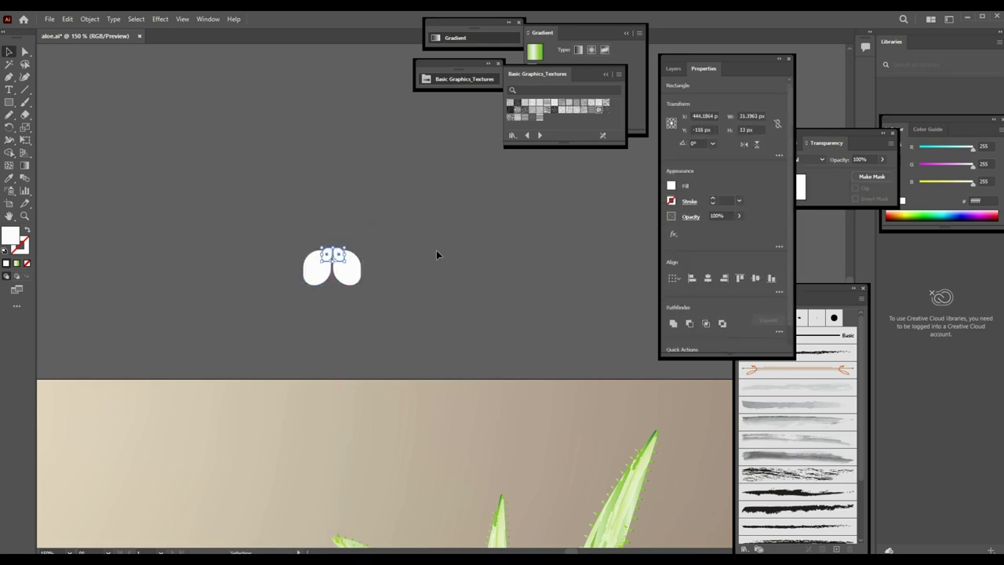
click(345, 270)
Fill the wings red and add dark head shapes on top.
click(669, 191)
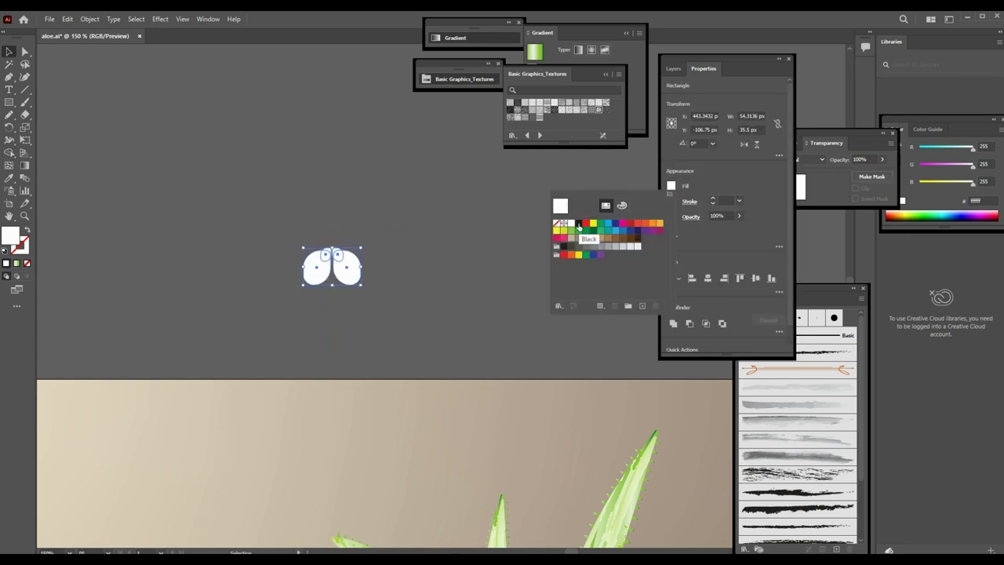
click(646, 223)
click(293, 234)
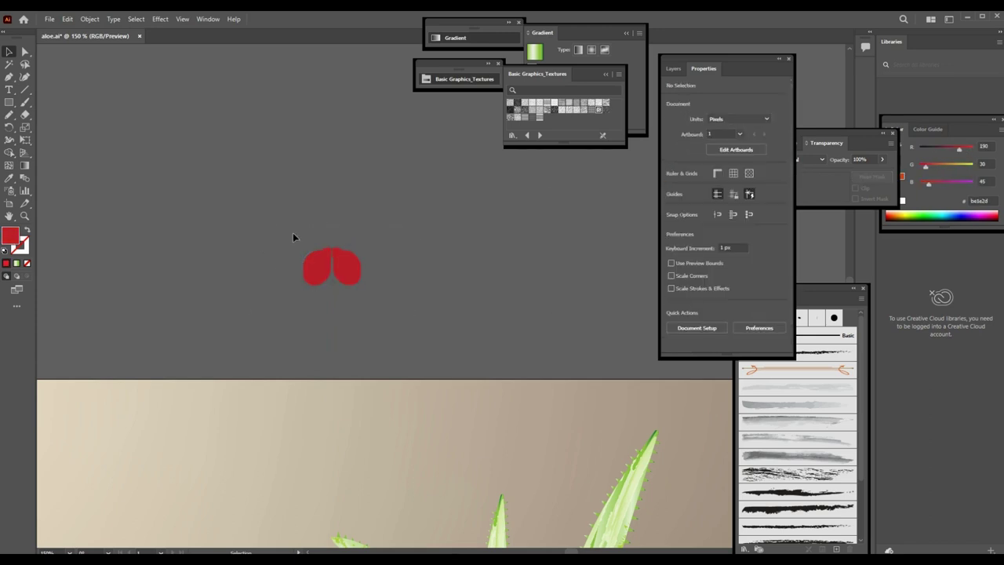
drag(305, 230, 469, 250)
key(ctrl+shift+bracketright)
click(403, 267)
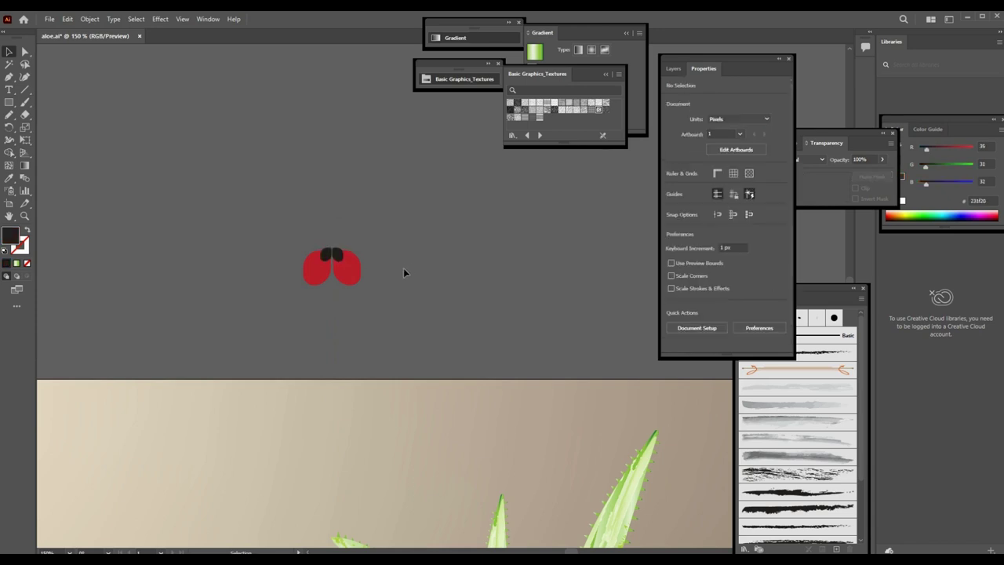
Scatter black spots across both wings, copying them to the left wing and lower down.
key(ctrl+z)
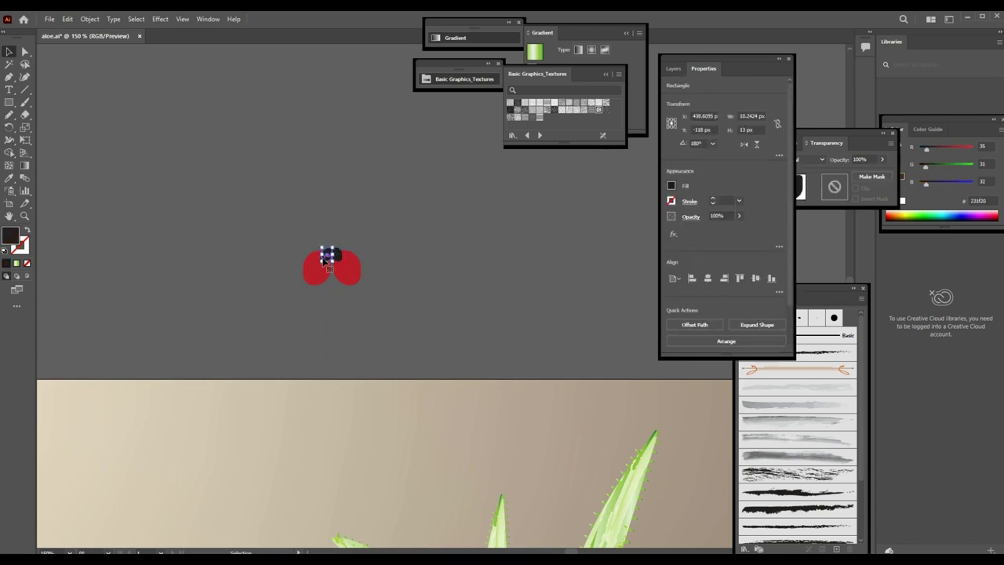
drag(329, 256, 352, 267)
key(ctrl+equal)
key(ctrl+equal)
key(ctrl+equal)
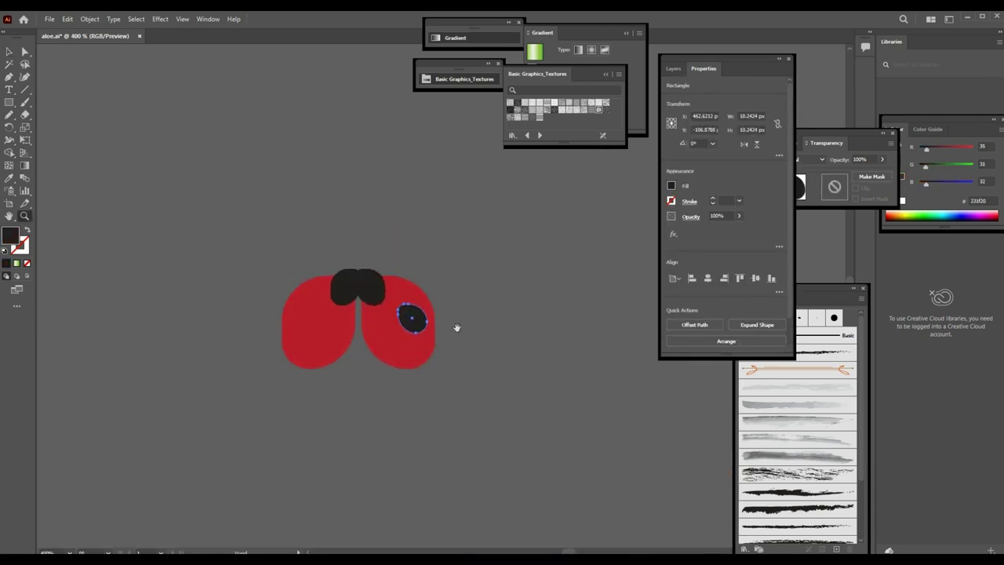
key(v)
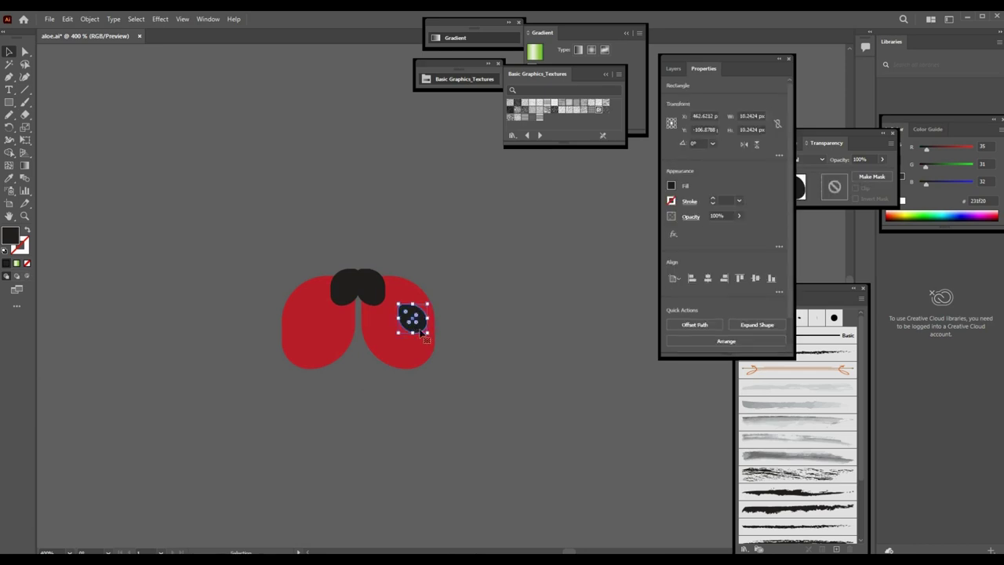
drag(421, 333, 323, 332)
click(415, 318)
key(ctrl+shift+a)
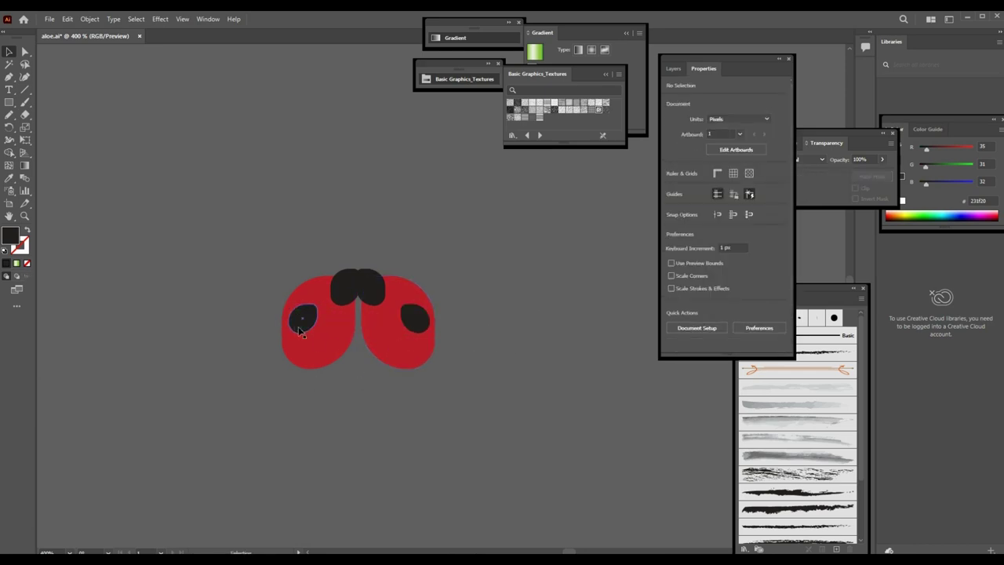
mouse_move(425, 335)
mouse_down()
mouse_move(318, 355)
mouse_move(314, 345)
mouse_move(403, 343)
mouse_up()
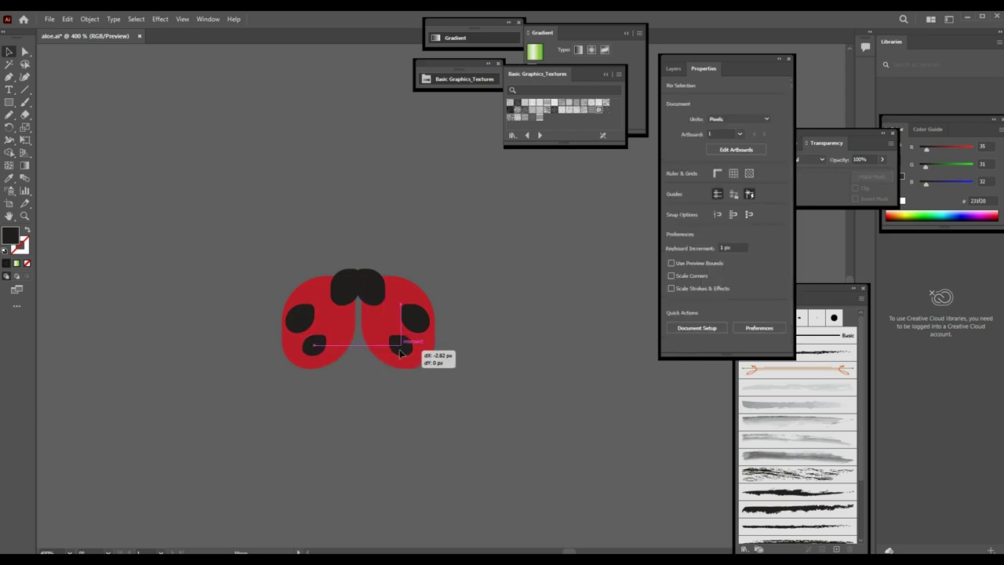
drag(295, 330, 313, 339)
mouse_move(411, 355)
mouse_down()
mouse_move(408, 345)
mouse_move(419, 376)
mouse_move(388, 328)
mouse_move(385, 345)
mouse_move(392, 336)
mouse_move(328, 336)
mouse_move(306, 363)
mouse_up()
Place the last spot, send the right wing behind the head, and tilt the left wing slightly.
click(385, 383)
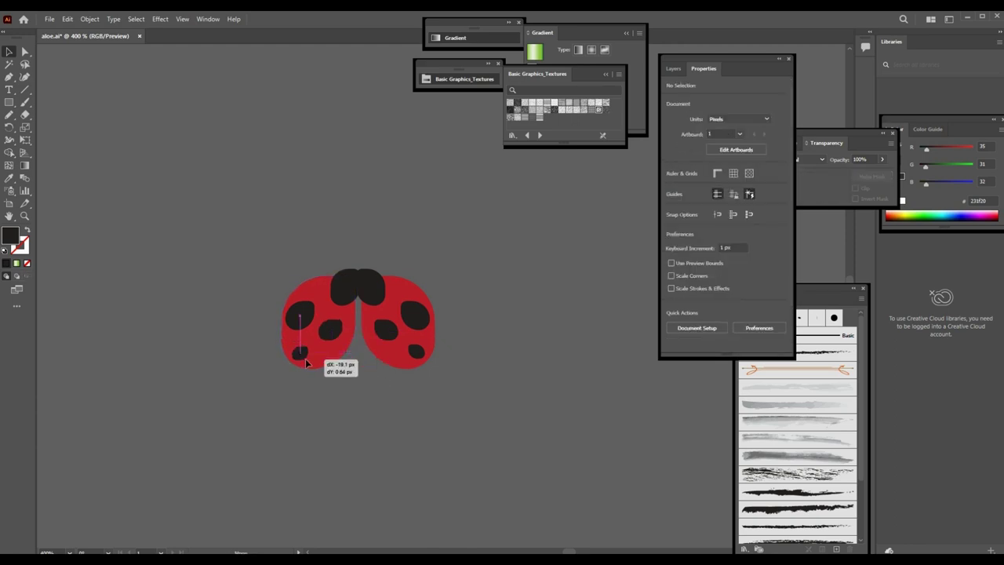
click(467, 368)
click(379, 276)
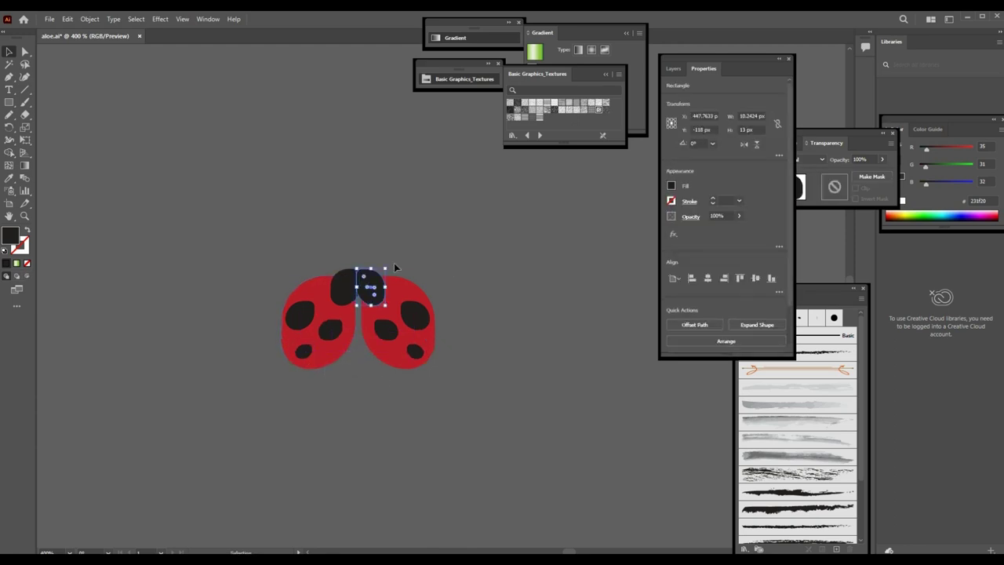
click(424, 346)
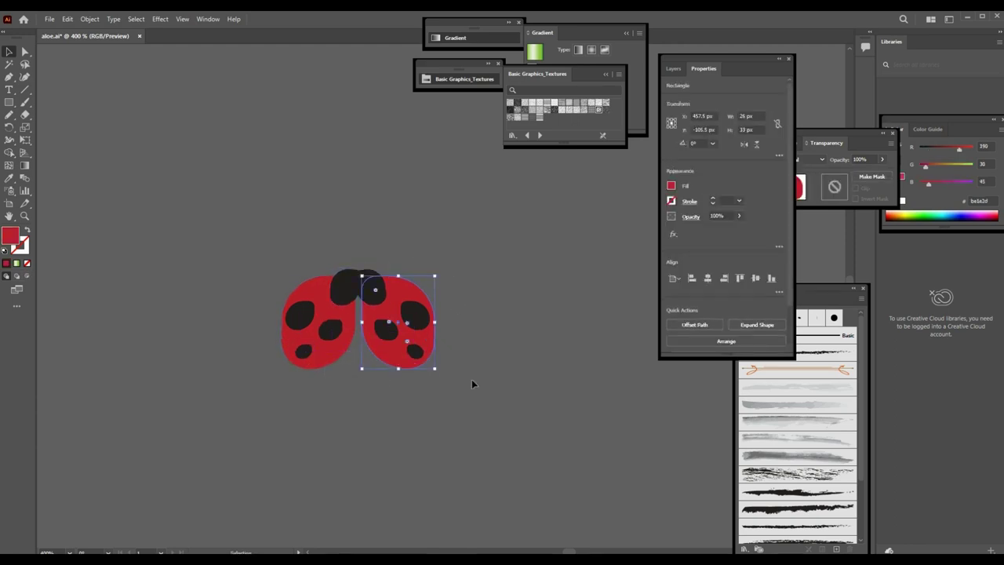
key(ctrl+bracketleft)
click(305, 284)
drag(289, 268, 298, 275)
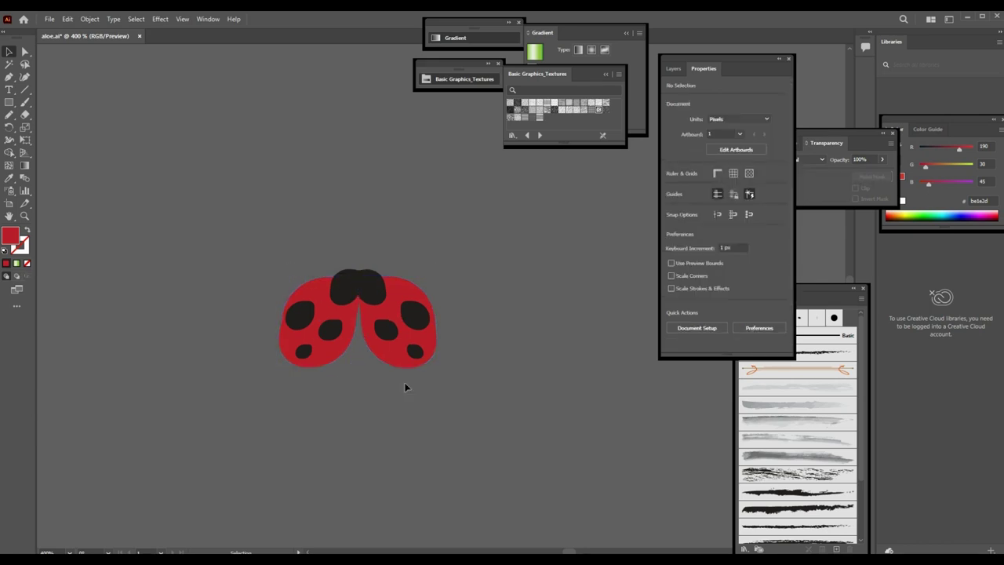
click(345, 287)
drag(372, 287, 370, 288)
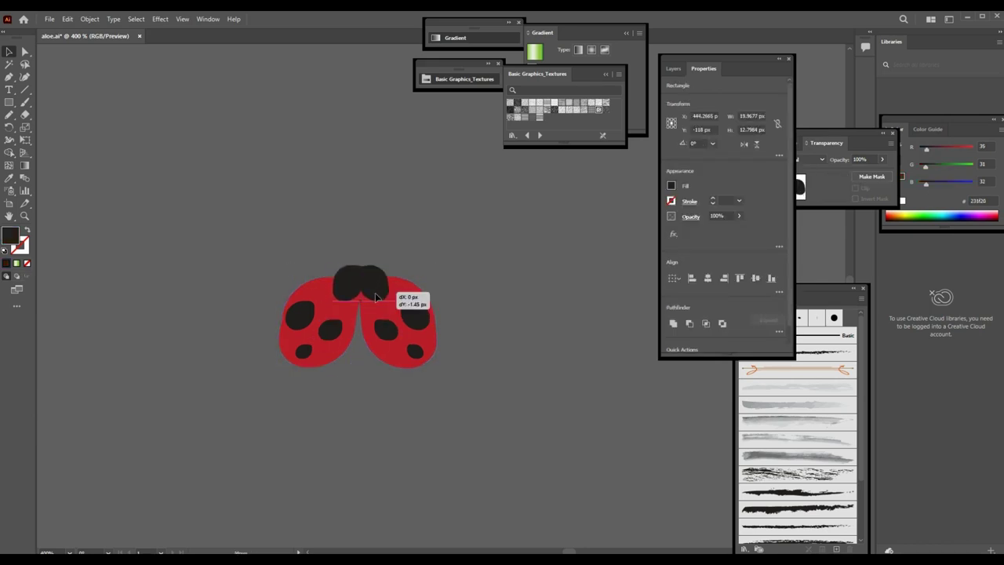
click(445, 249)
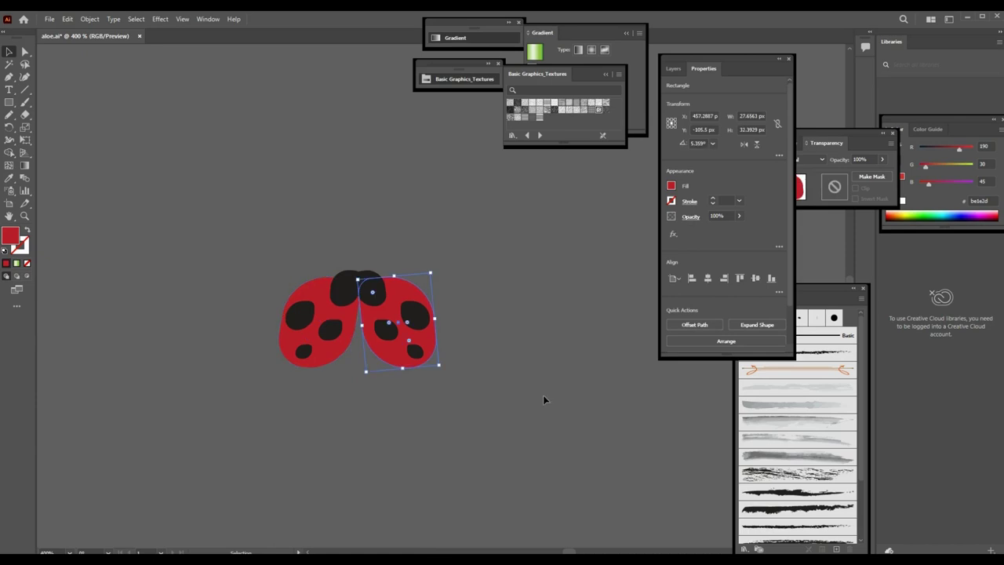
key(Left)
click(464, 291)
Select the wings' 50%-opacity red underlayer and round its corners.
drag(468, 284, 319, 362)
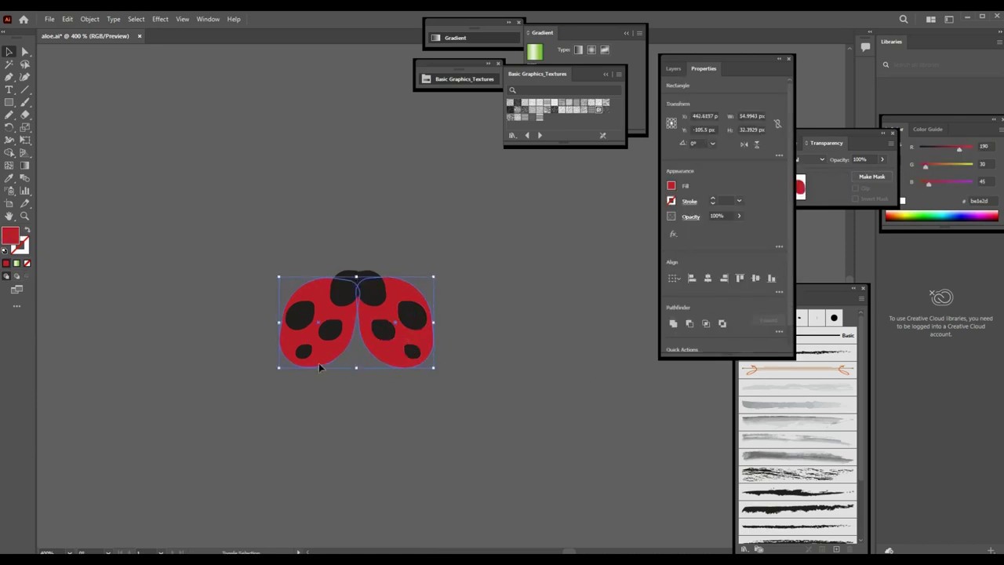
click(408, 353)
click(302, 368)
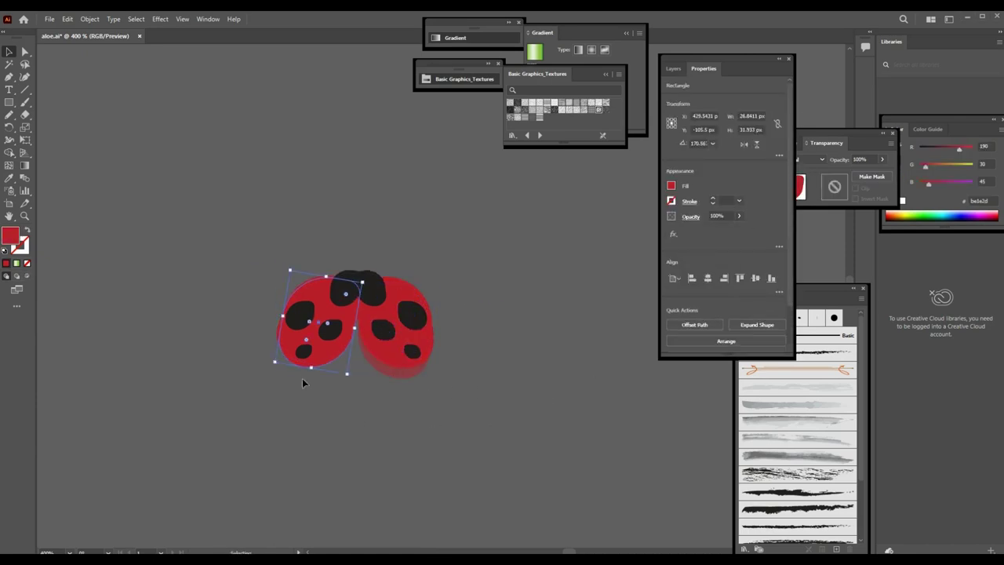
click(404, 421)
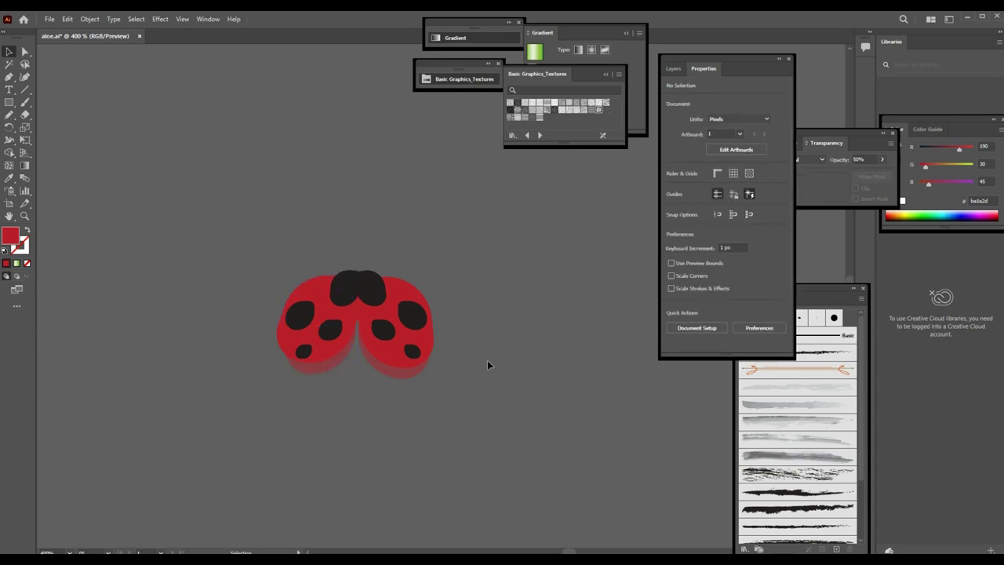
drag(407, 402, 324, 372)
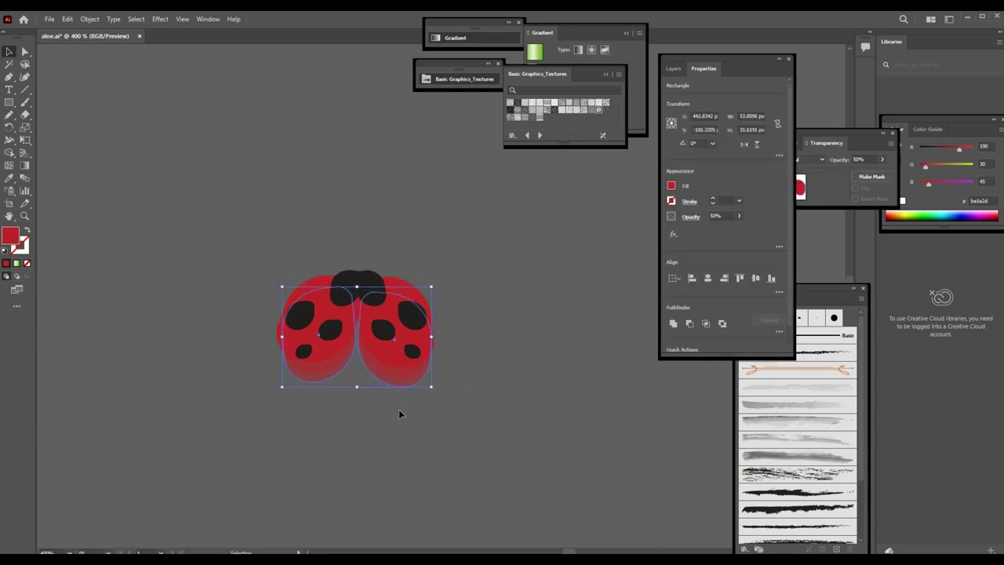
click(427, 416)
drag(412, 421, 398, 358)
key(a)
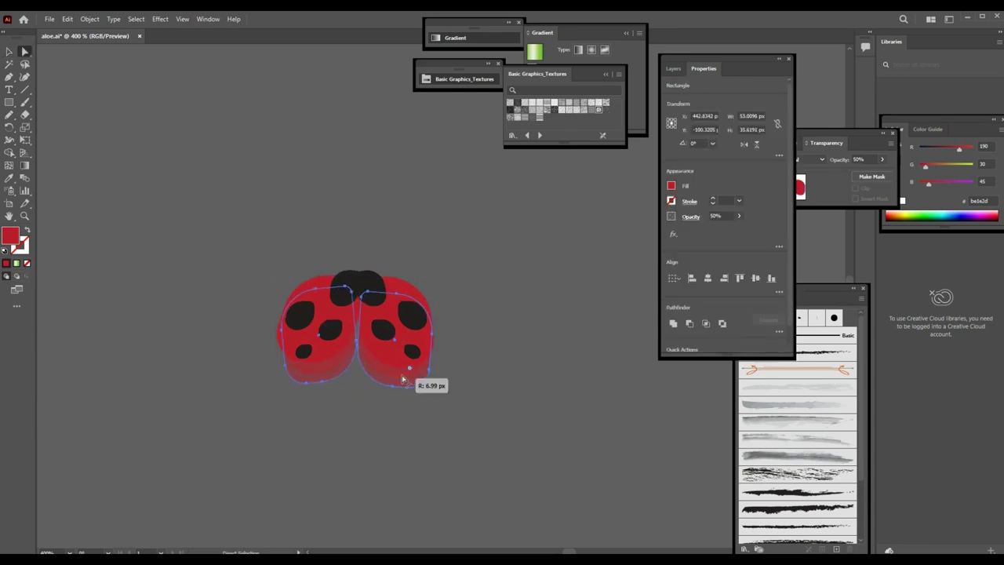
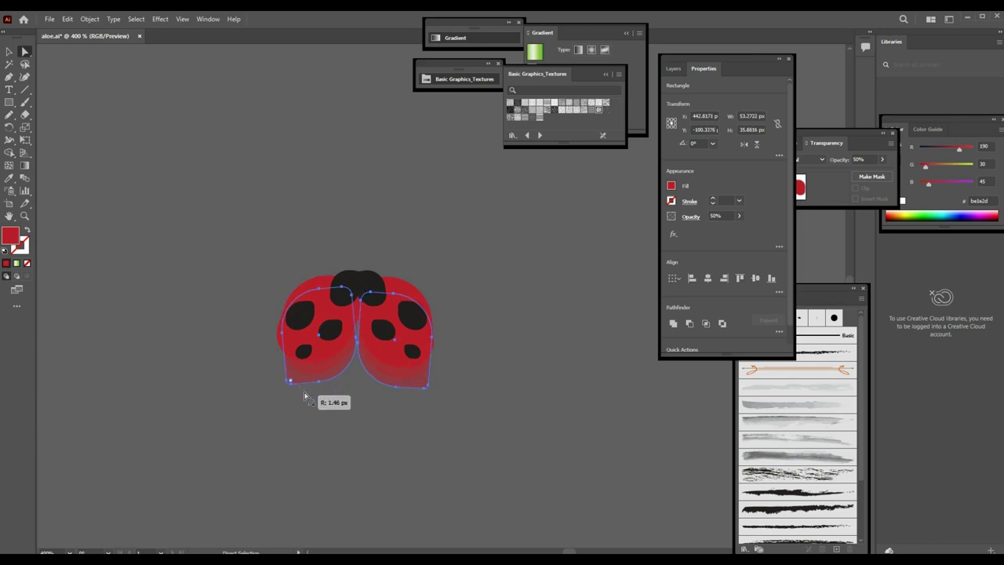
Shift a wing shape and widen both ladybug wings toward the left.
click(459, 394)
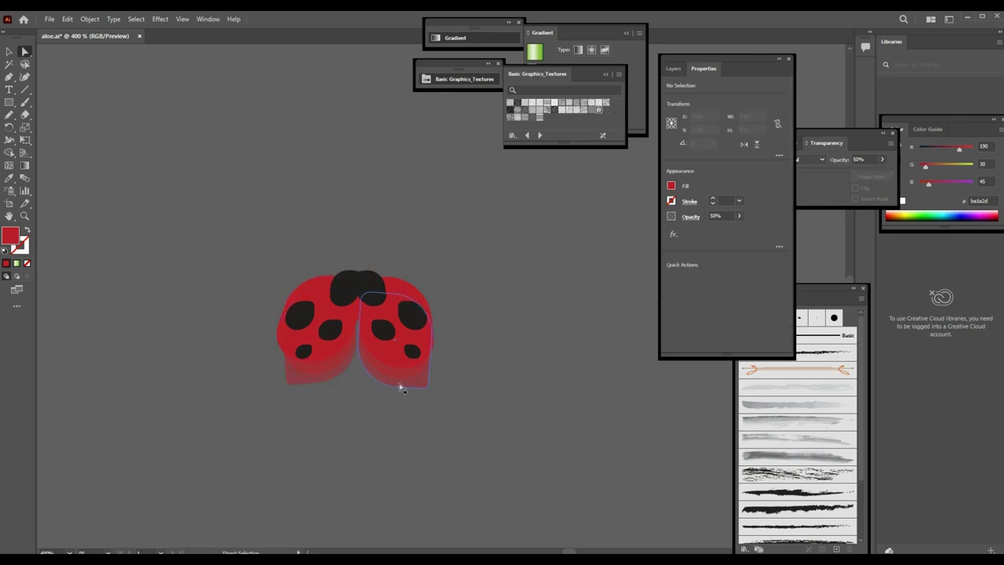
key(v)
drag(326, 386, 401, 384)
click(477, 371)
click(383, 367)
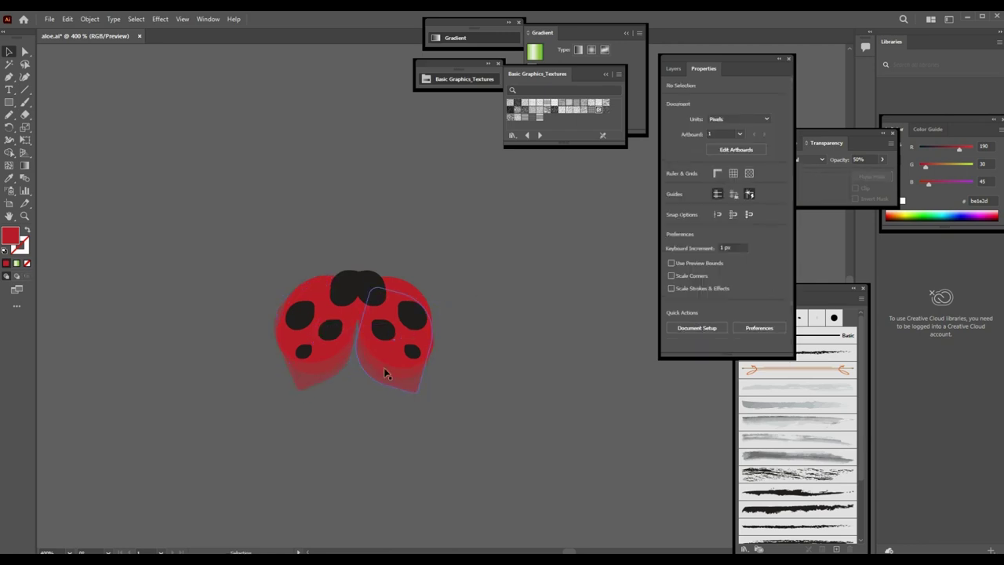
drag(275, 366, 262, 378)
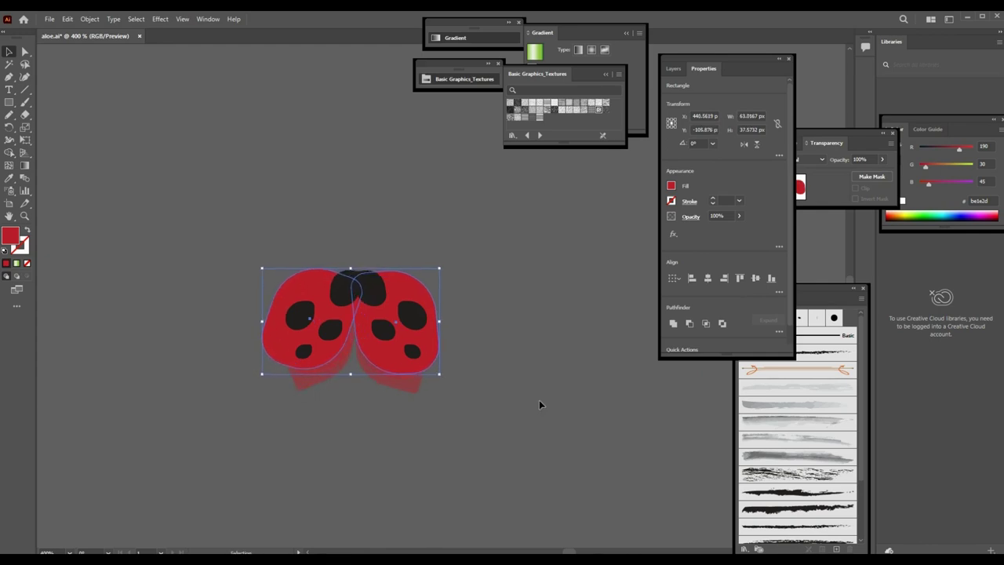
click(506, 330)
Reposition the right wing slightly left so it lines up with the left wing.
click(369, 283)
click(495, 285)
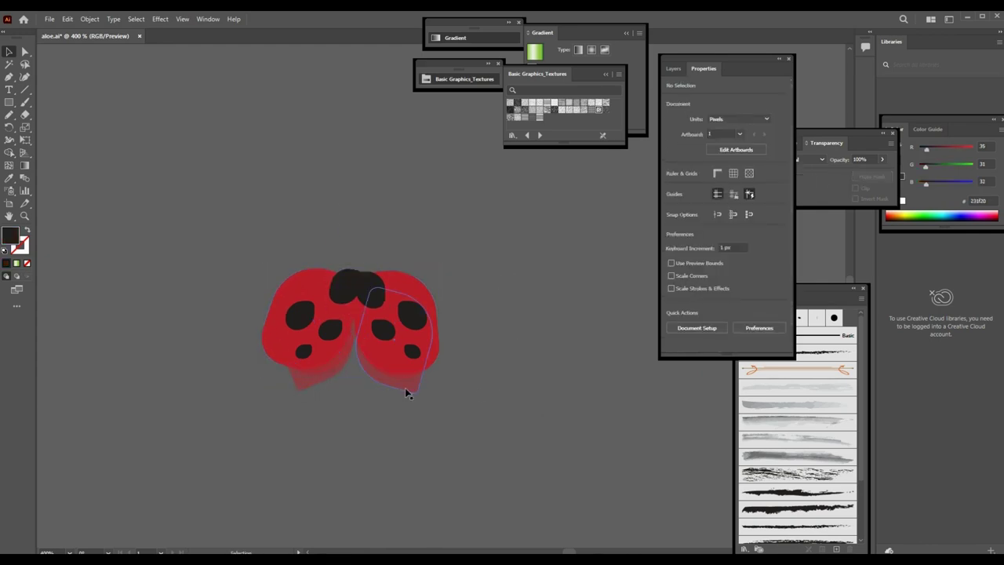
click(406, 392)
click(302, 365)
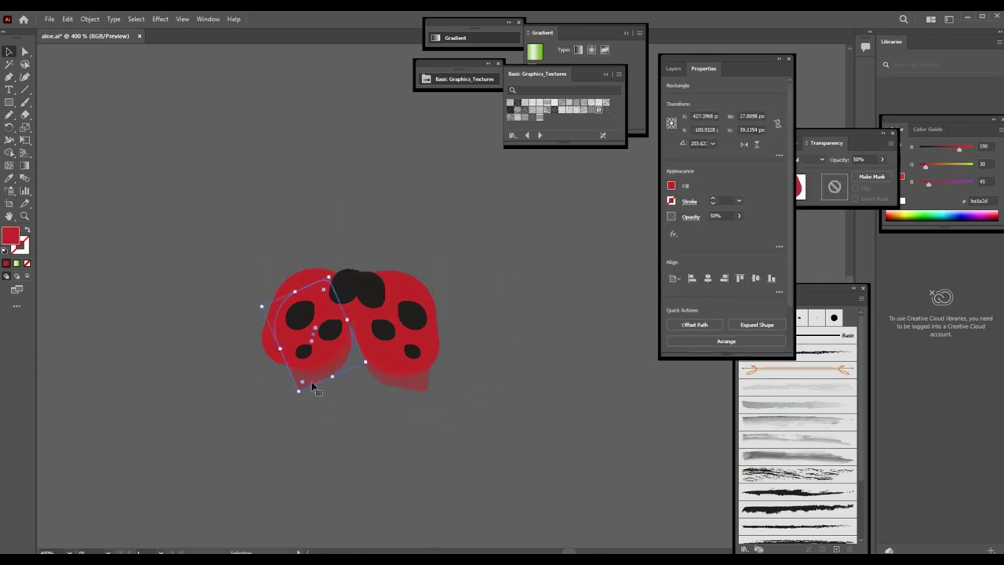
click(289, 395)
click(310, 369)
click(321, 396)
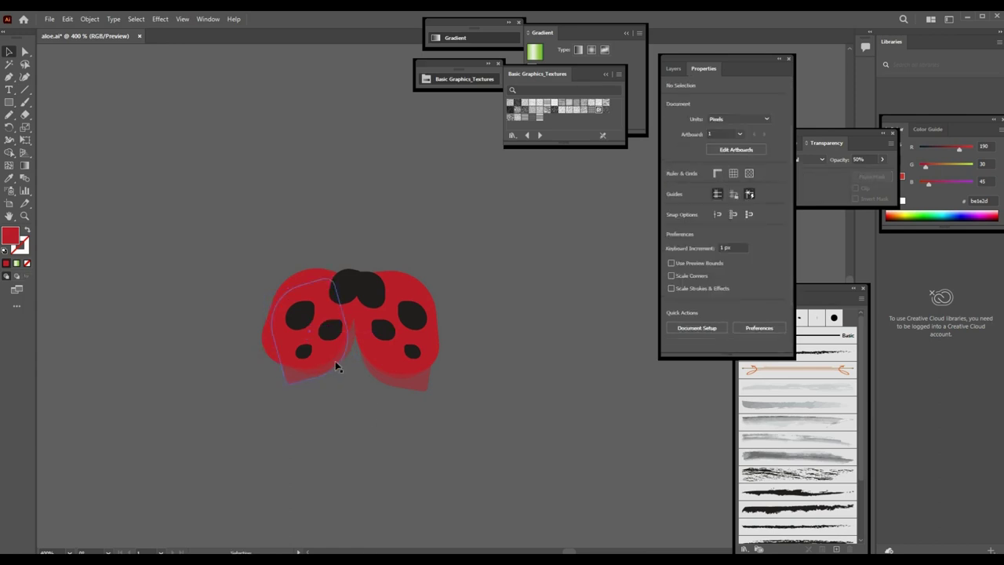
click(335, 362)
click(343, 383)
drag(397, 383, 386, 379)
click(392, 393)
drag(458, 413, 440, 373)
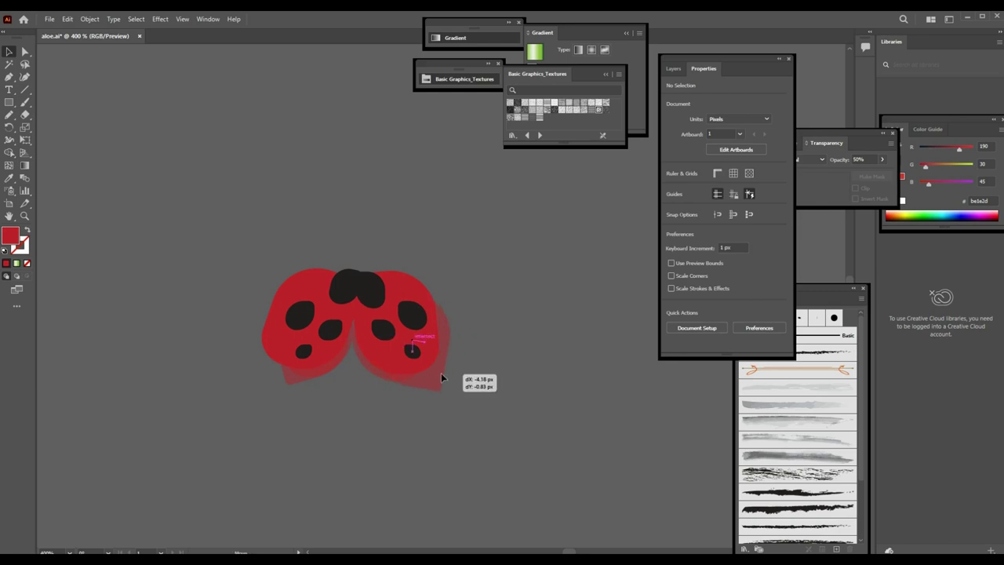
drag(291, 385, 288, 385)
click(484, 389)
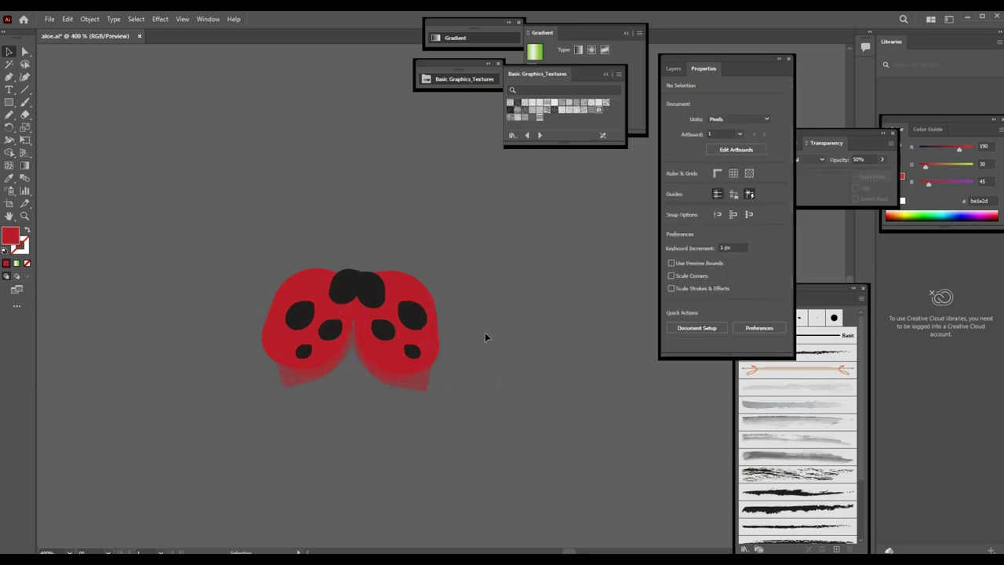
Reshape the left wing's inner edge by dragging its anchor point and curve handle.
click(363, 325)
shift+click(300, 291)
click(383, 380)
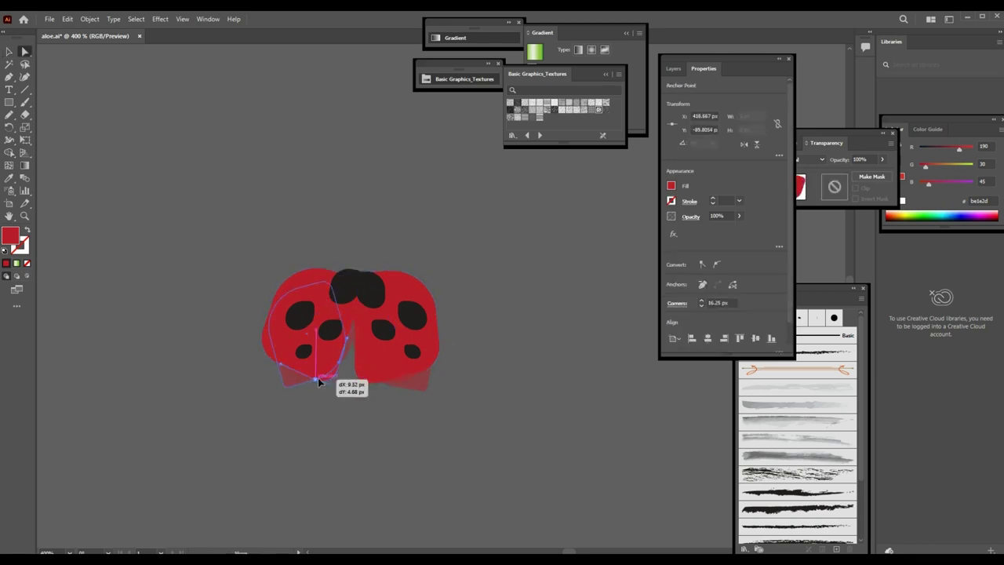
drag(318, 408, 325, 382)
click(497, 327)
click(369, 389)
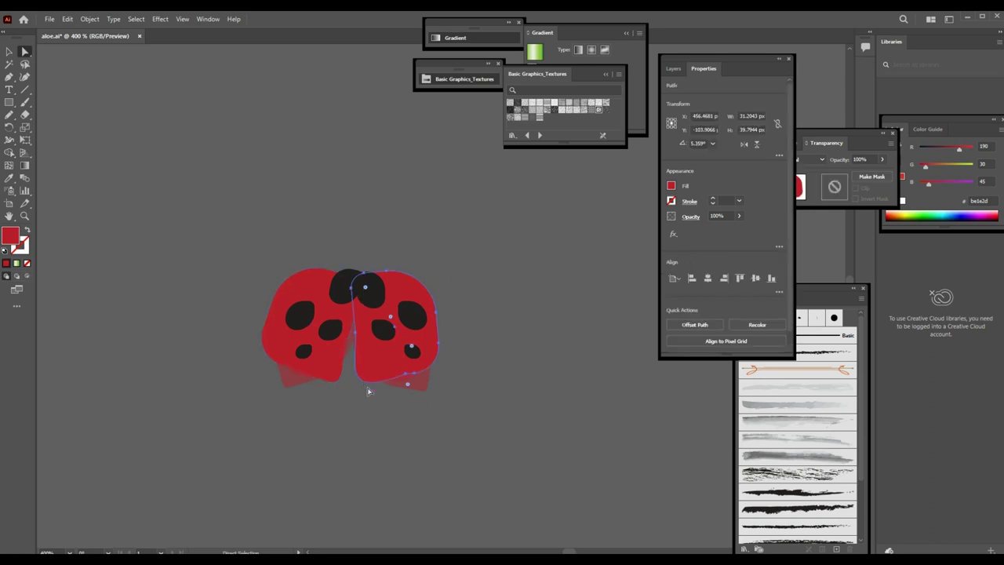
Tuck faded wing copies beneath both wings and move a small black spot down-left.
mouse_move(365, 386)
mouse_down()
mouse_move(410, 408)
mouse_move(389, 400)
mouse_up()
click(407, 391)
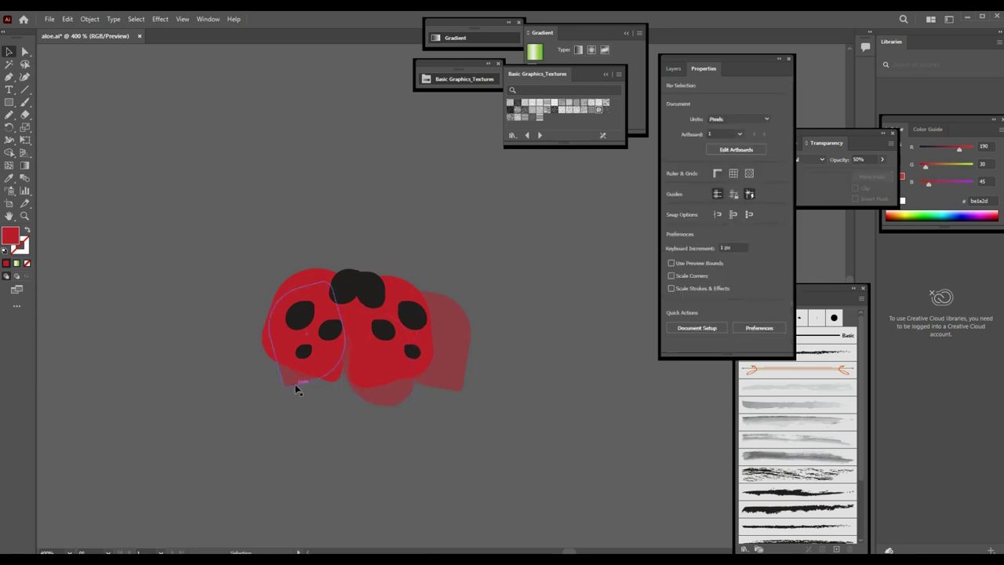
mouse_move(301, 378)
mouse_down()
mouse_move(299, 403)
mouse_move(283, 391)
mouse_up()
drag(453, 386, 404, 418)
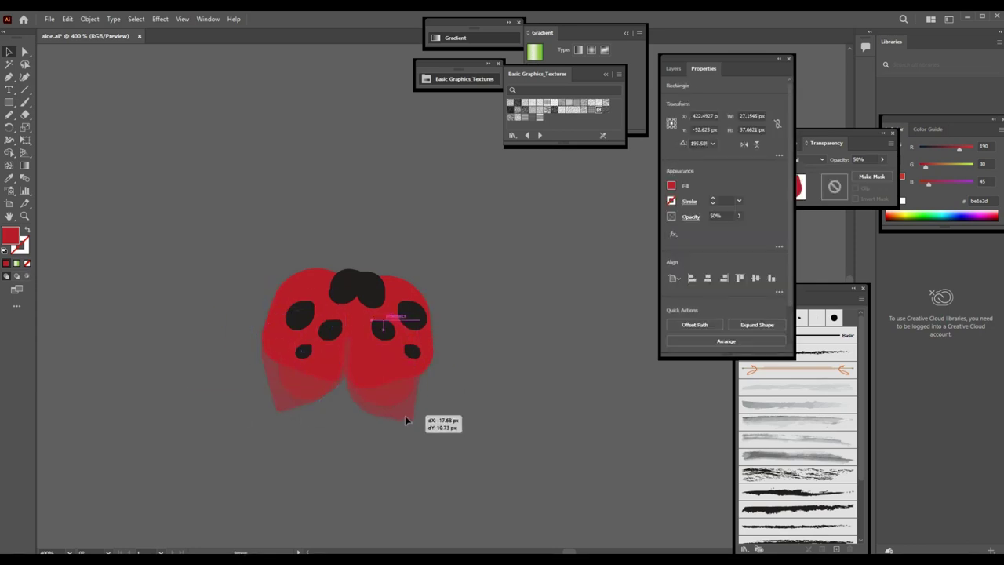
click(502, 393)
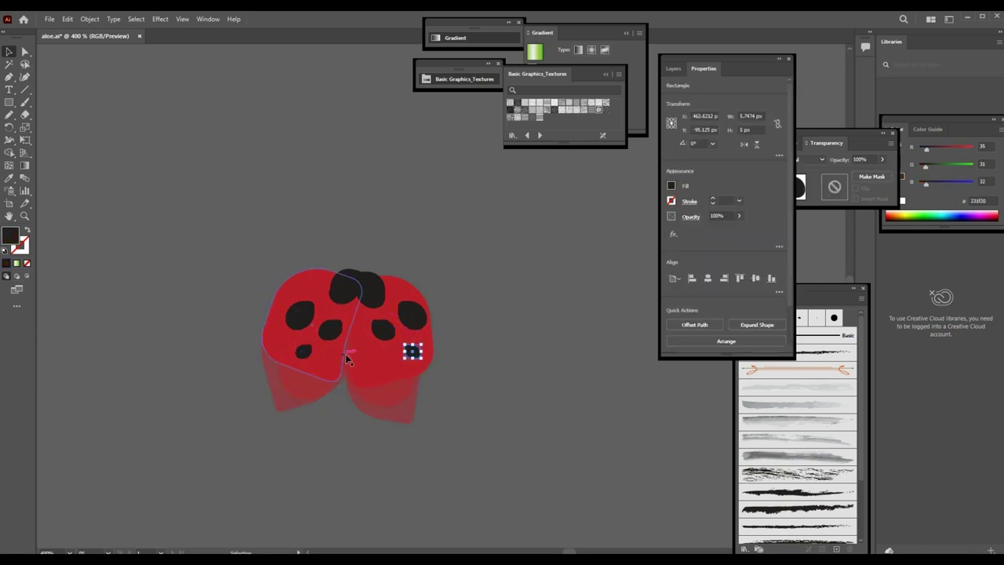
mouse_move(415, 350)
mouse_down()
mouse_move(330, 368)
mouse_move(284, 351)
mouse_move(298, 320)
mouse_up()
Nudge the black spots on the wings into new positions.
click(489, 343)
click(325, 327)
mouse_move(384, 330)
mouse_down()
mouse_move(365, 253)
mouse_move(363, 273)
mouse_up()
click(483, 337)
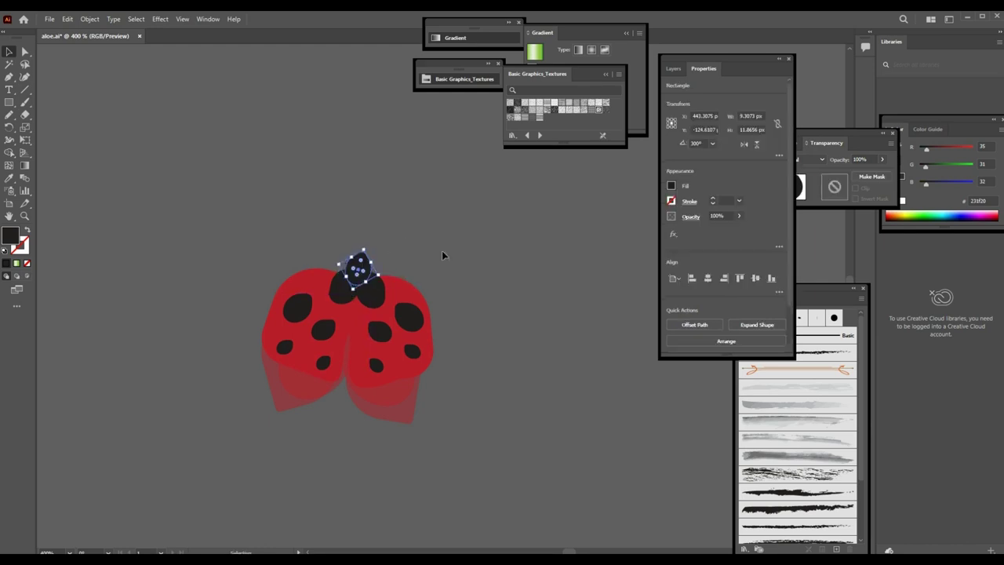
click(441, 250)
Recolour the small head shape from the Fill swatch and settle it above the body.
click(359, 274)
click(671, 185)
click(580, 235)
click(467, 255)
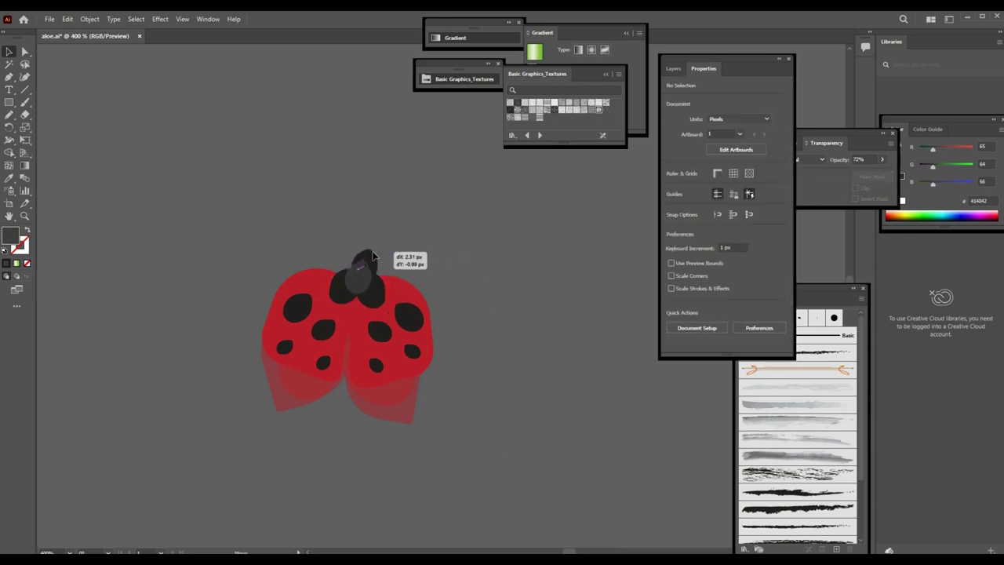
mouse_move(372, 255)
mouse_down()
mouse_move(367, 236)
mouse_move(368, 263)
mouse_up()
click(403, 249)
click(486, 254)
key(ctrl+z)
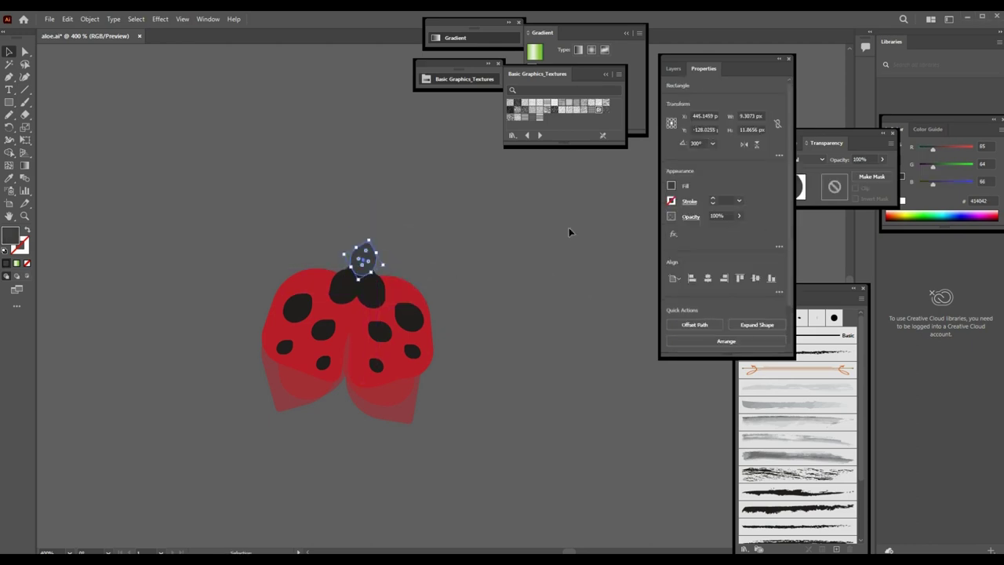
click(455, 253)
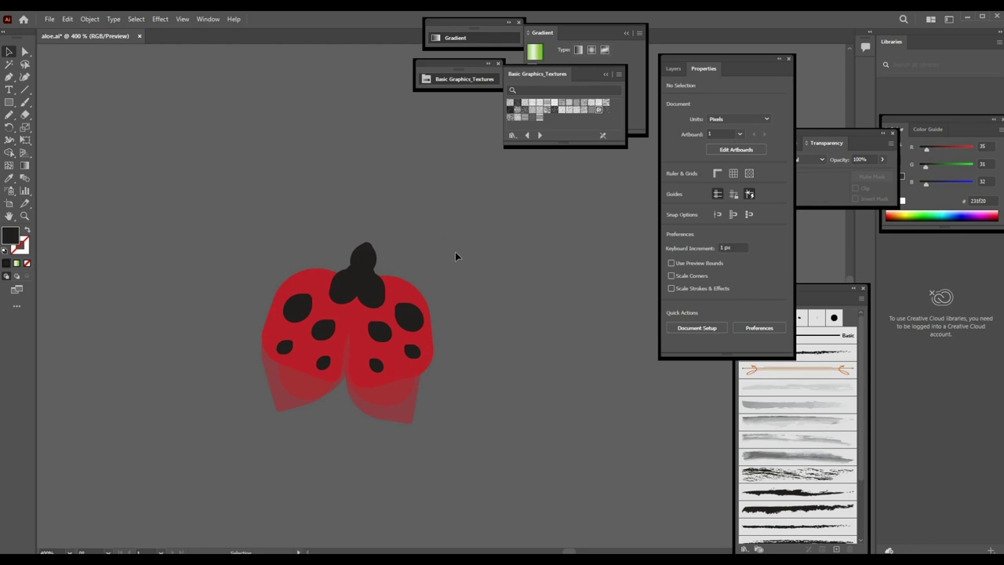
click(365, 251)
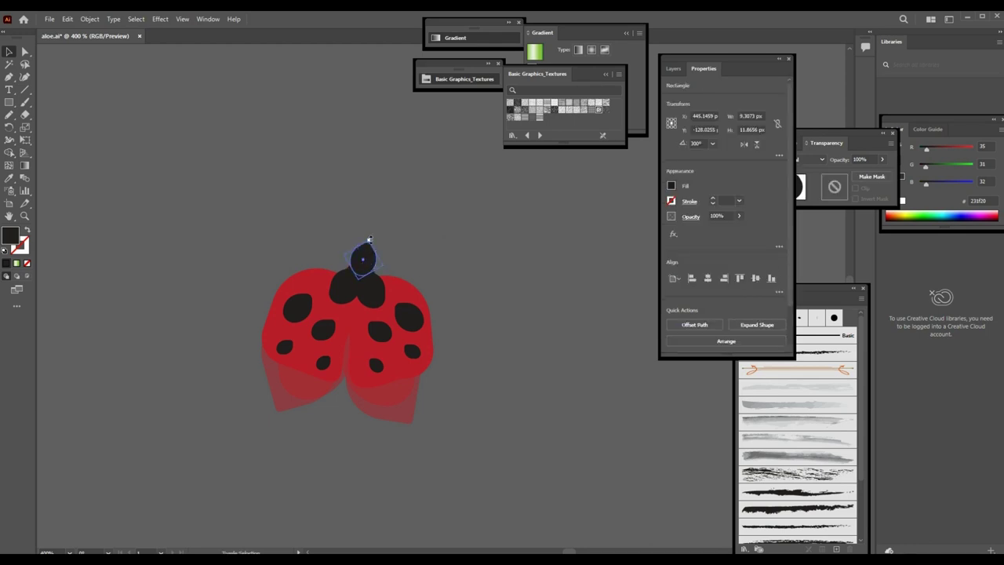
click(411, 254)
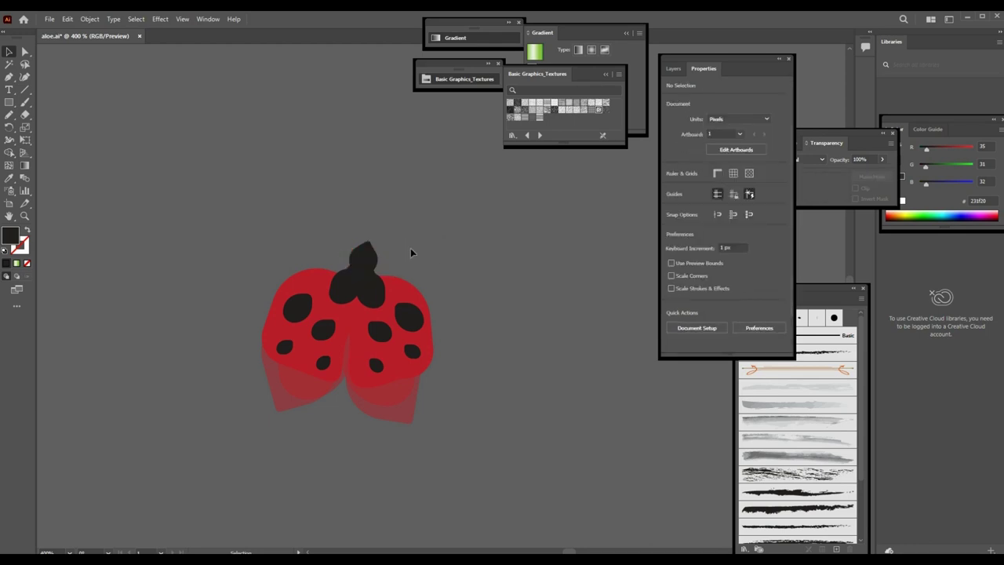
Pencil-draw white eyes and curled antennae, stroke the antennae black, and scale them down.
key(n)
drag(354, 250, 387, 210)
key(shift+x)
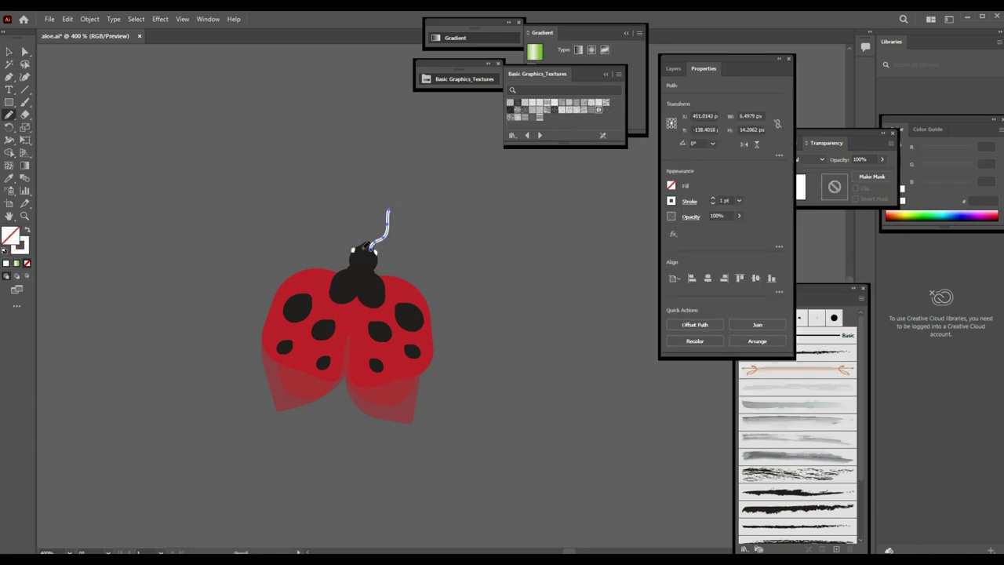
ctrl+click(442, 224)
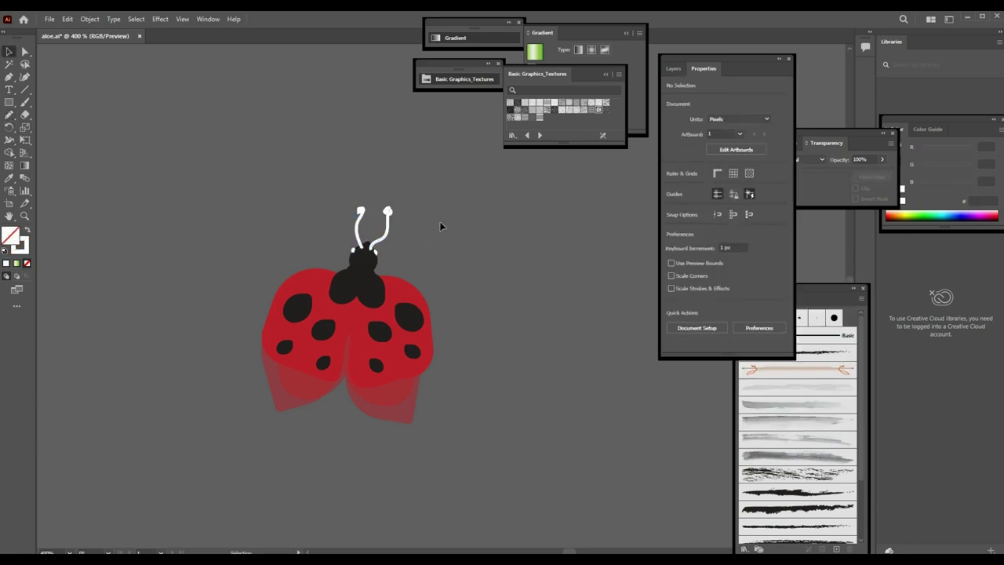
key(v)
click(445, 253)
mouse_move(445, 253)
mouse_down()
mouse_move(411, 213)
mouse_move(436, 236)
mouse_up()
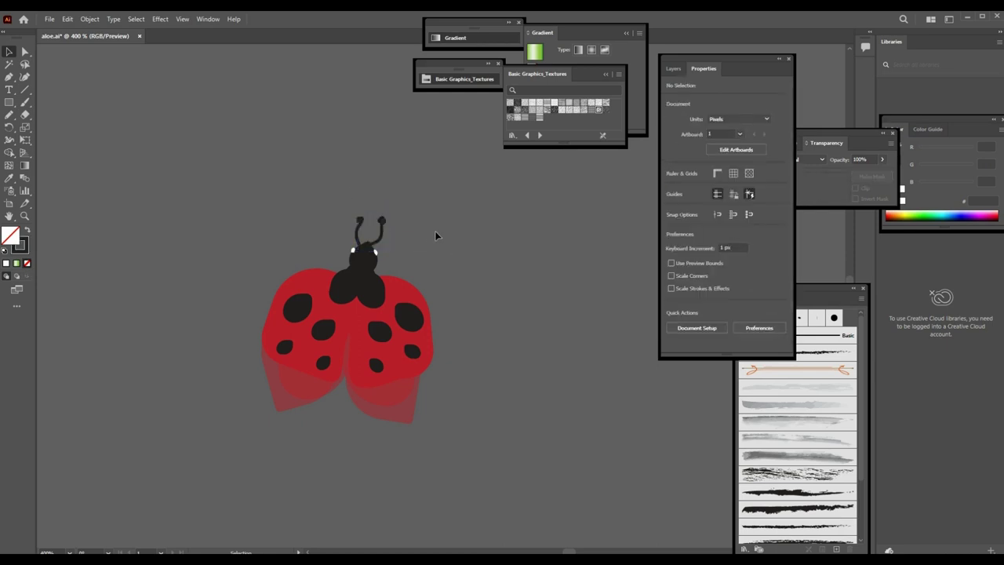
click(397, 416)
drag(332, 388, 358, 407)
click(474, 385)
key(ctrl+z)
key(ctrl+z)
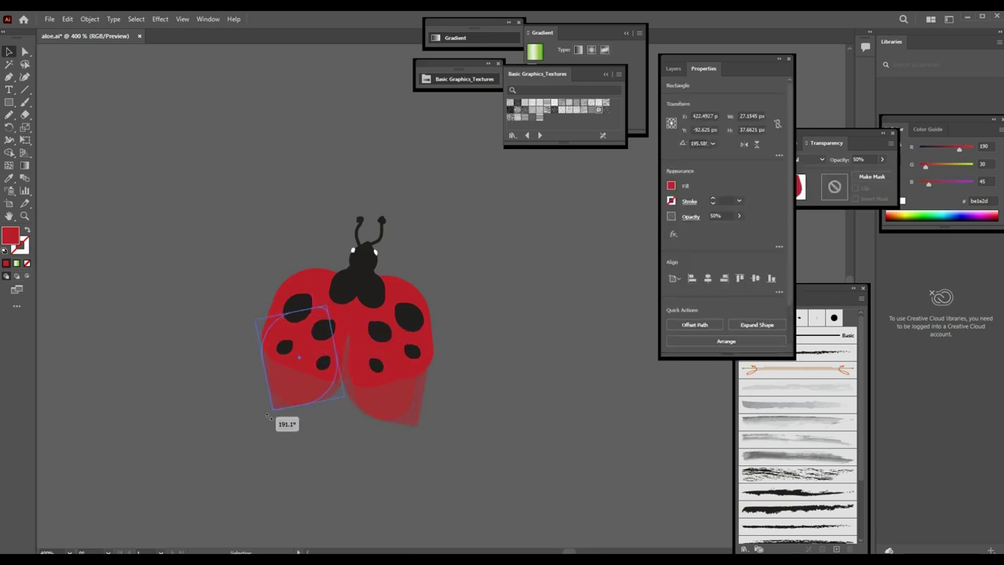
key(ctrl+z)
key(ctrl+z)
key(ctrl+z)
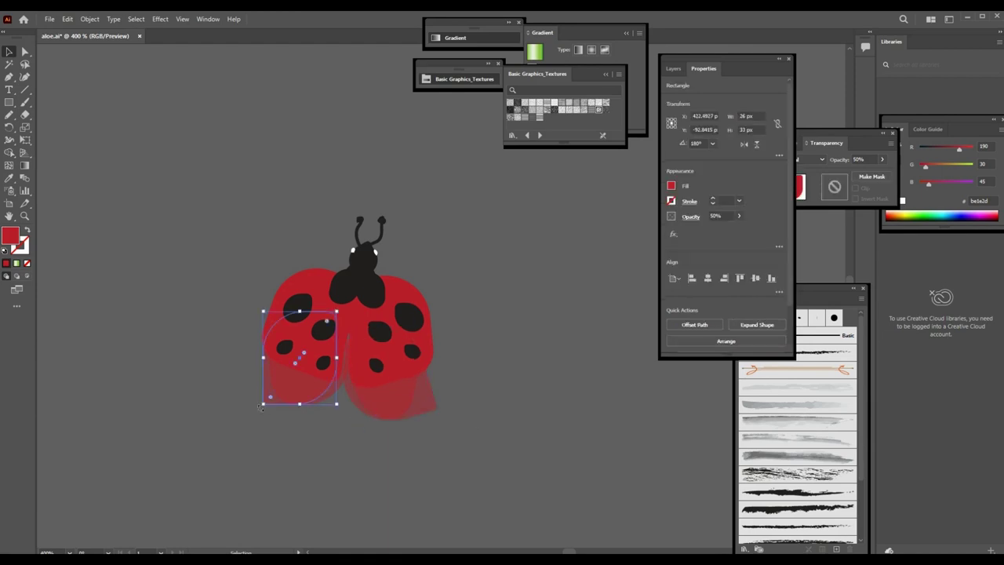
key(ctrl+z)
drag(429, 394, 427, 397)
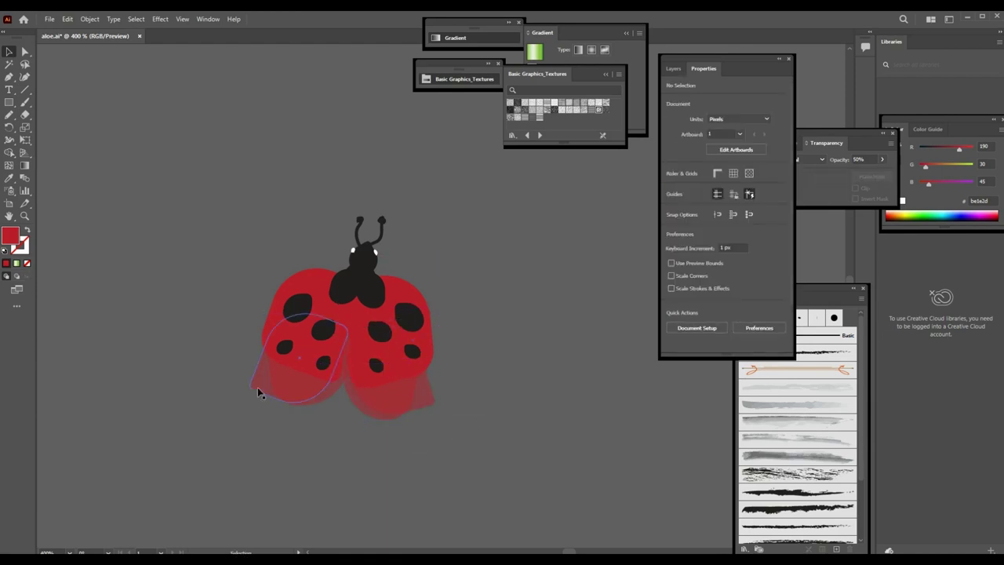
key(ctrl+a)
key(ctrl+minus)
key(ctrl+minus)
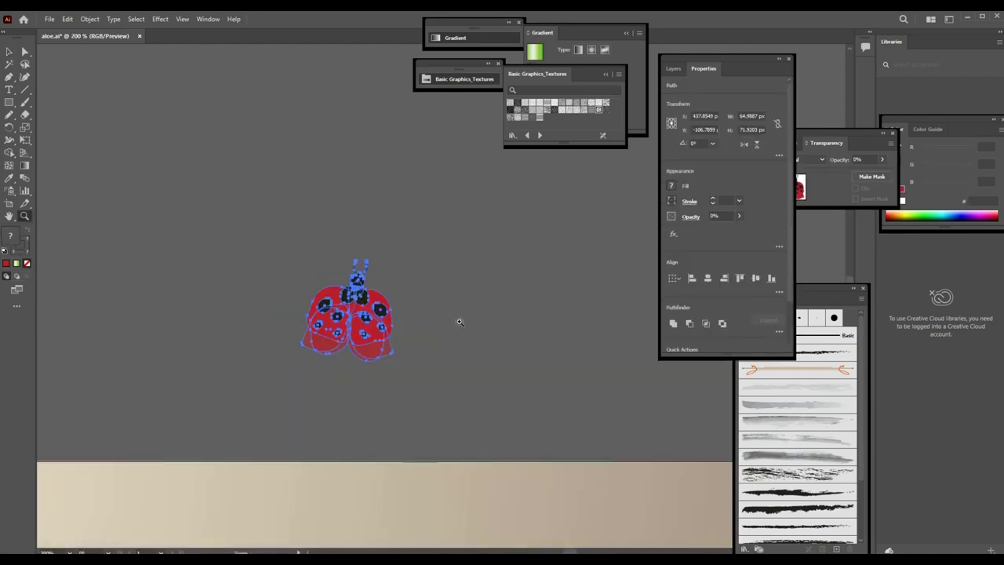
key(ctrl+7)
key(ctrl+shift+a)
key(ctrl+y)
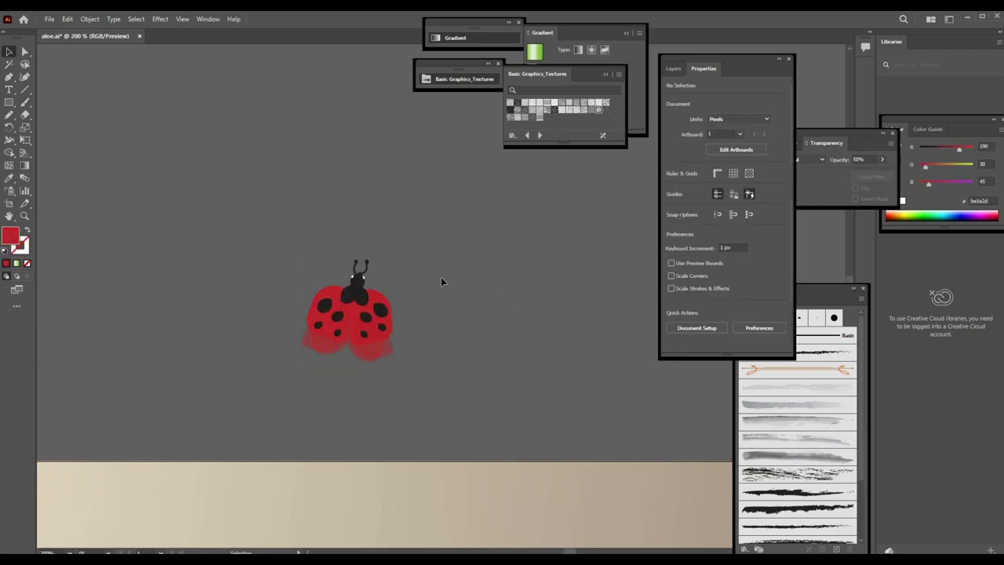
click(390, 302)
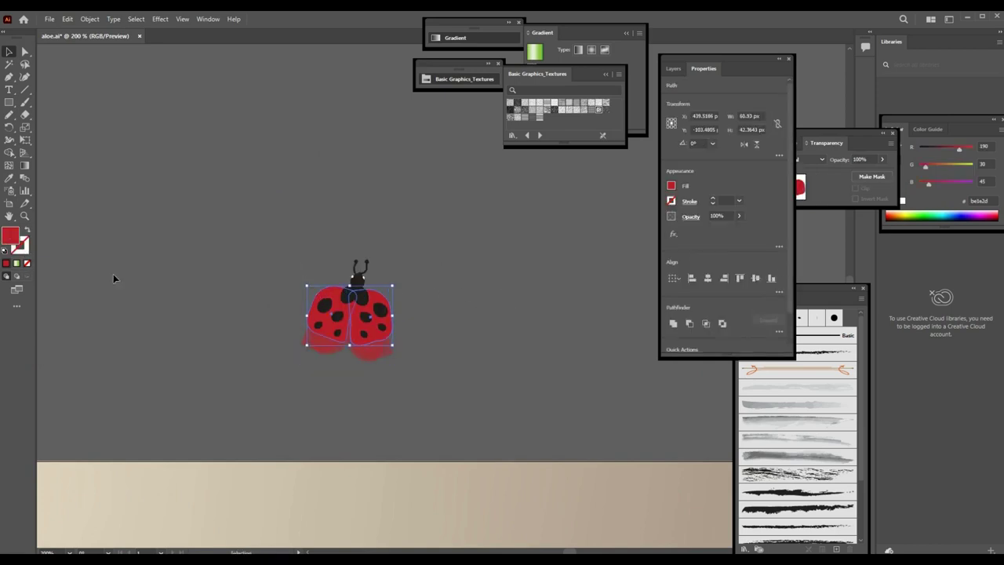
click(278, 271)
key(z)
click(464, 273)
key(b)
Paint a light tan textured brush stroke across the left wing.
drag(321, 331, 381, 269)
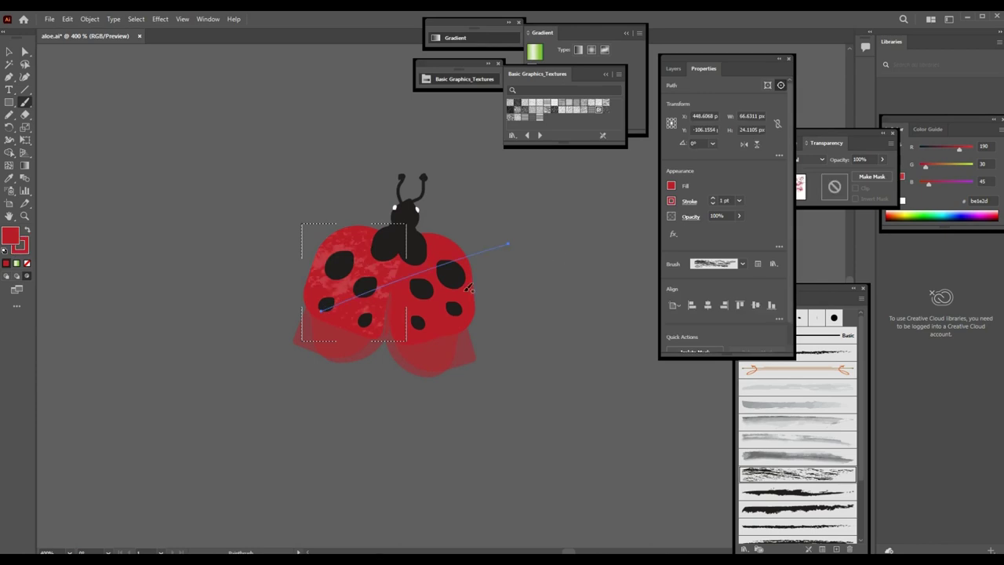
click(671, 201)
click(560, 221)
key(Escape)
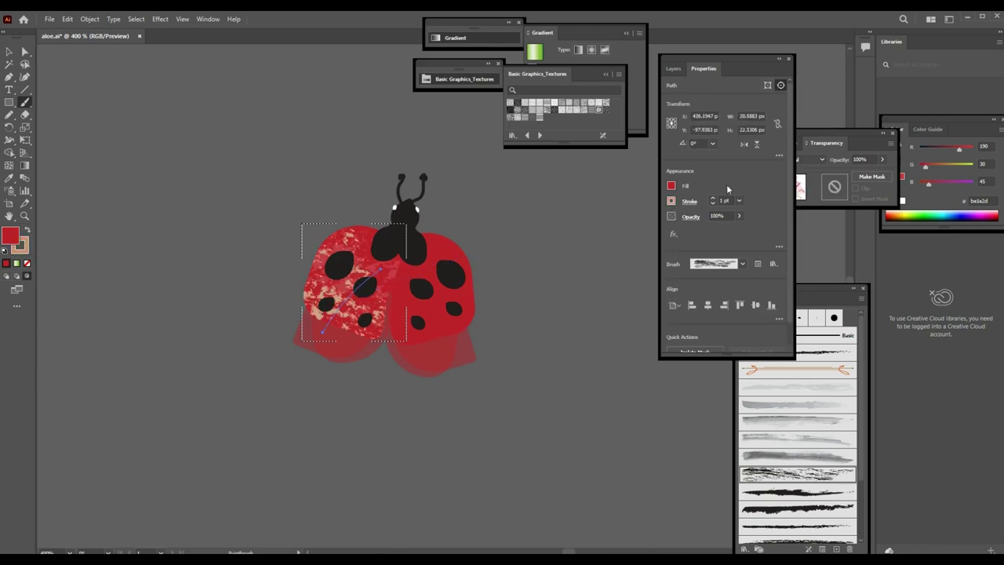
key(v)
click(473, 424)
click(439, 314)
Paint a light tan textured brush stroke across the right wing.
key(b)
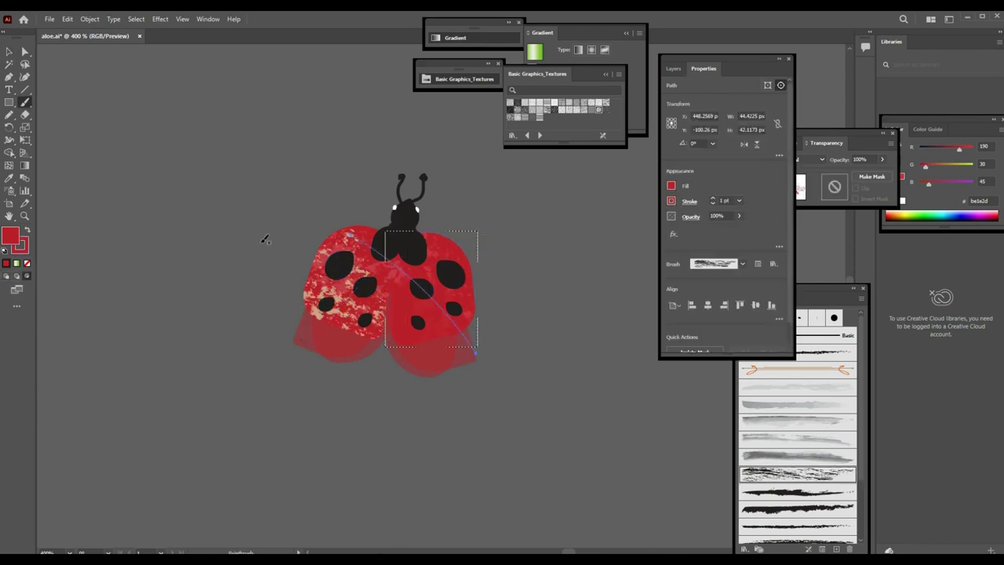
drag(376, 232, 420, 329)
click(671, 202)
click(596, 263)
key(Escape)
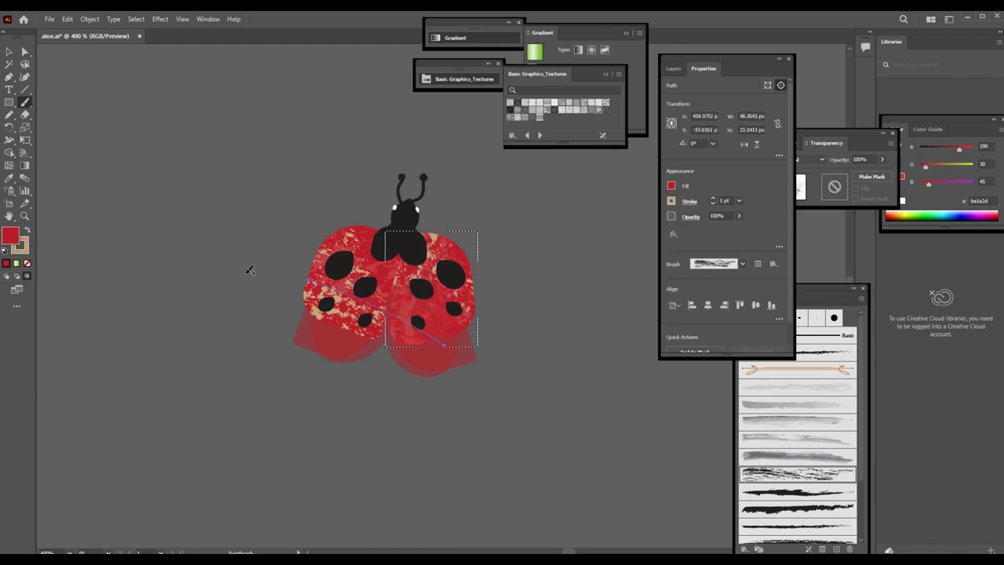
key(v)
click(517, 320)
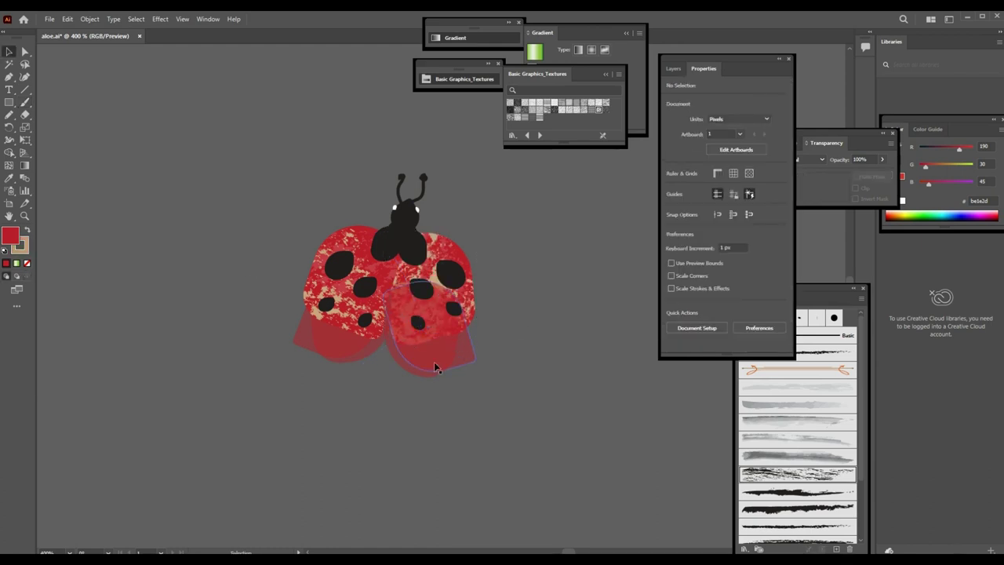
Add another textured stroke over the lower left wing.
click(433, 362)
click(186, 361)
key(b)
drag(284, 381, 391, 312)
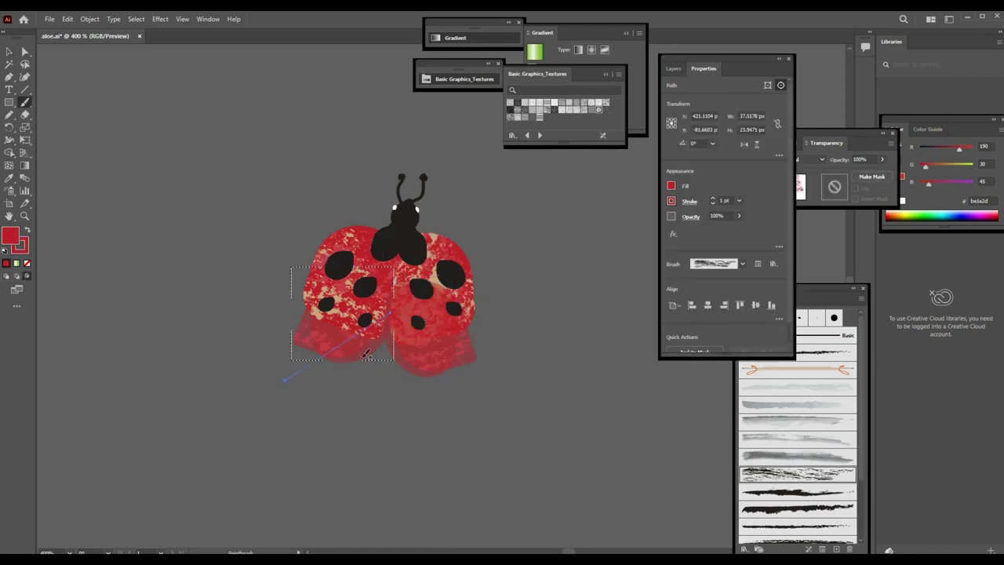
ctrl+click(267, 392)
ctrl+click(404, 235)
Apply a textured brush to the ladybug's black head shape.
key(v)
click(412, 247)
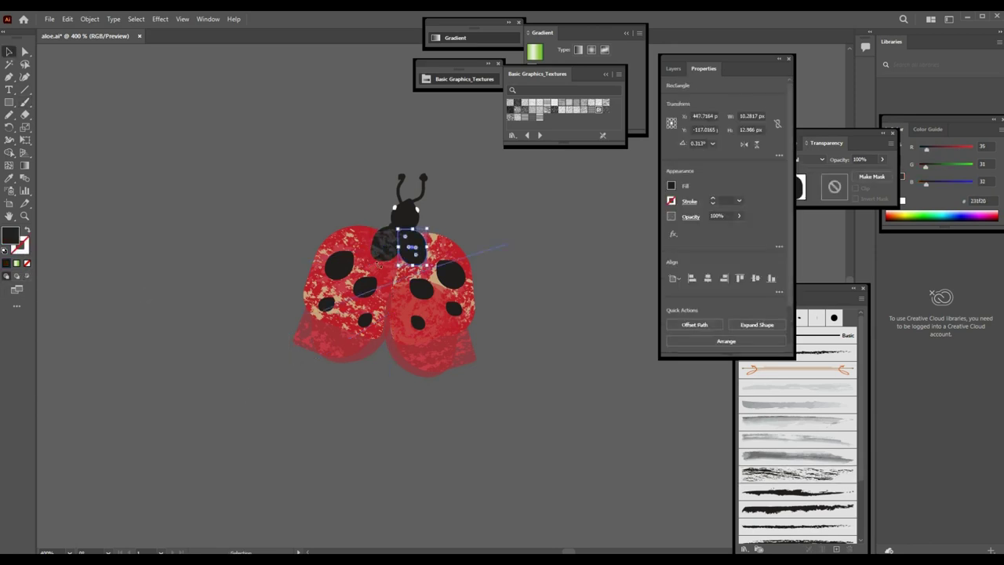
click(797, 473)
click(294, 155)
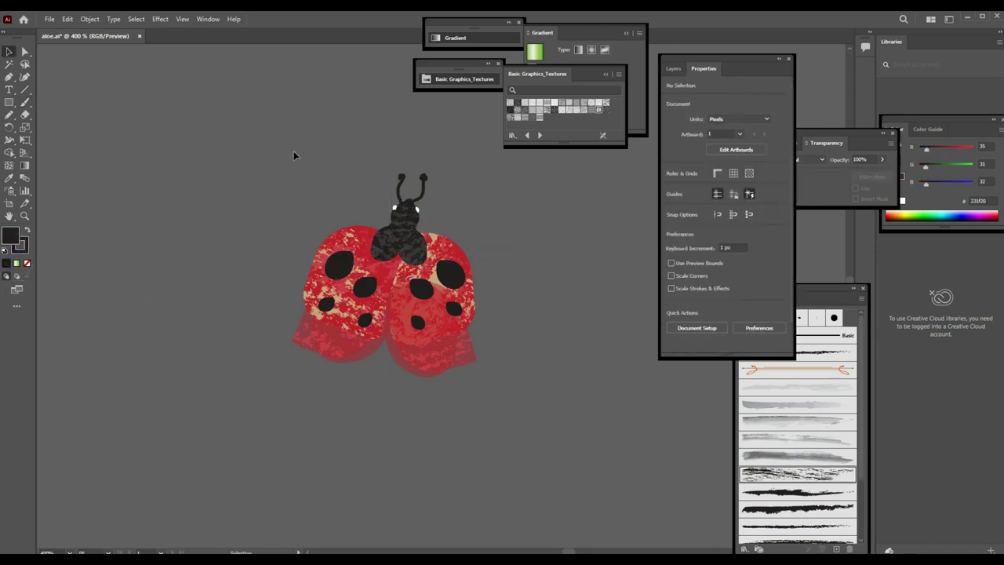
Set the wing spots' blending mode to Luminosity so they read dark red.
click(450, 274)
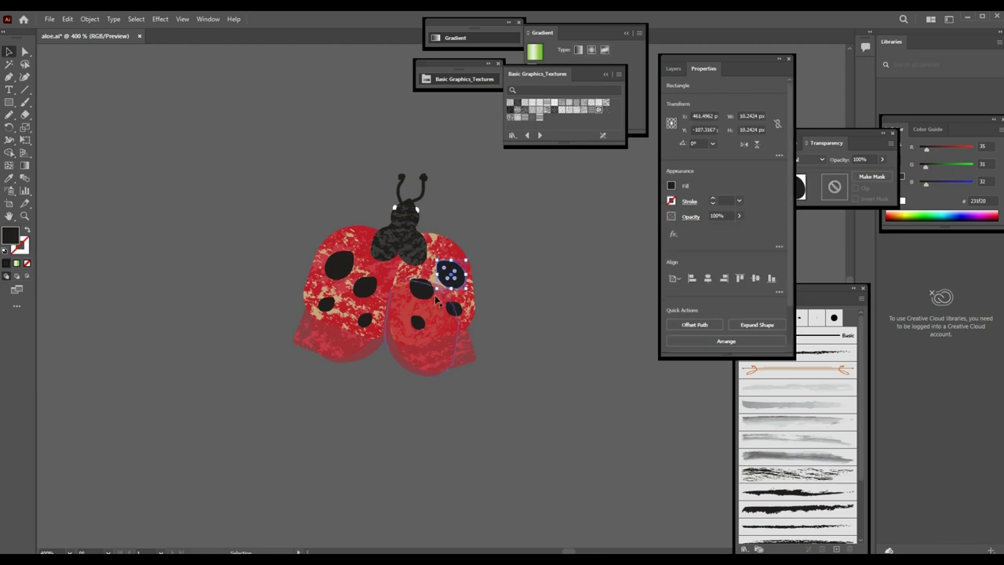
click(802, 159)
click(800, 233)
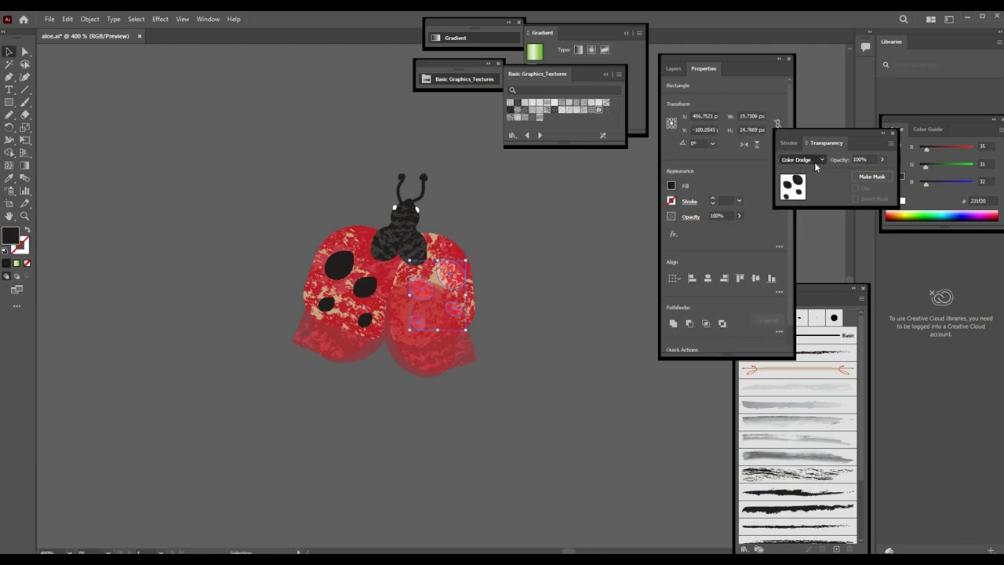
key(Down)
key(Down)
key(Down)
click(575, 263)
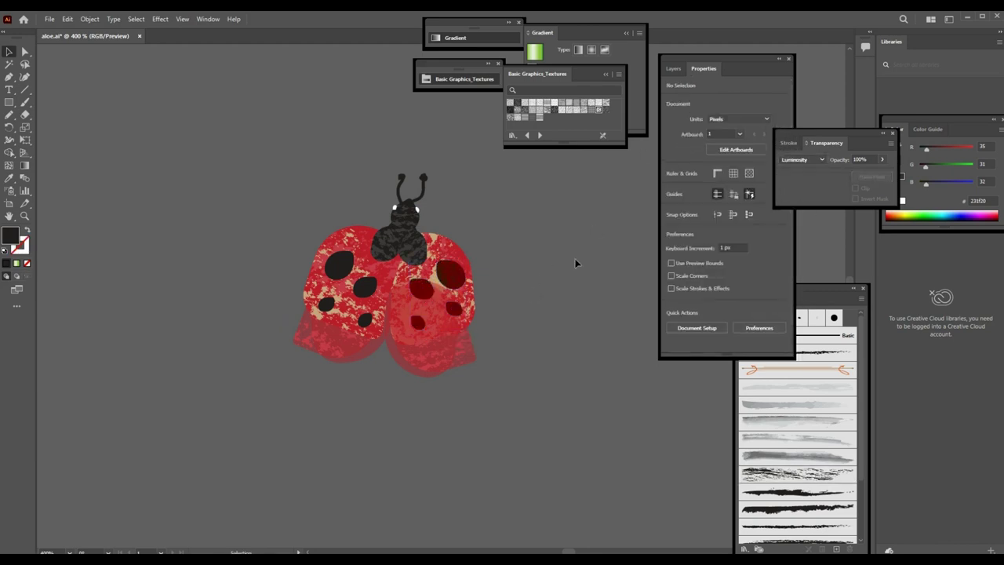
key(b)
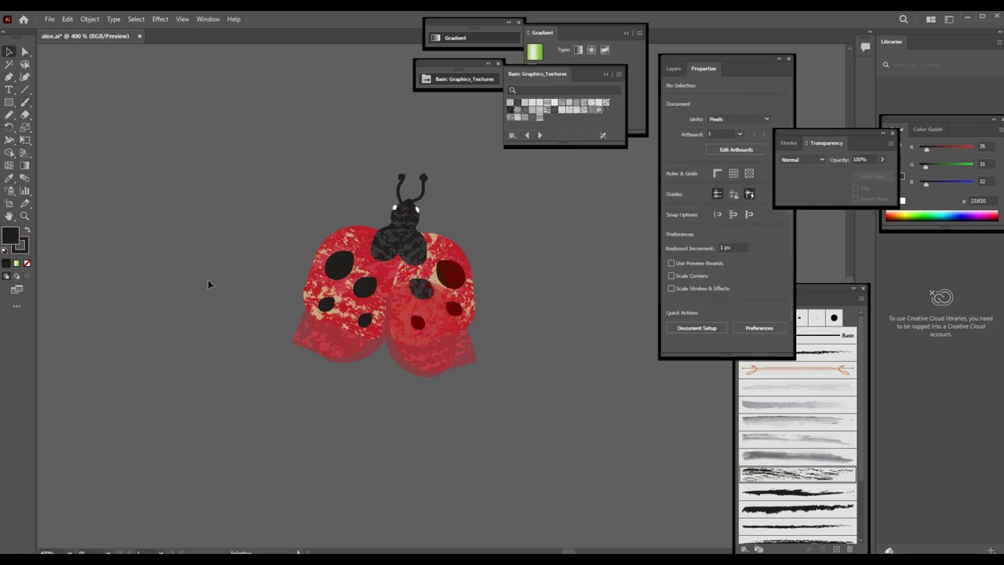
key(v)
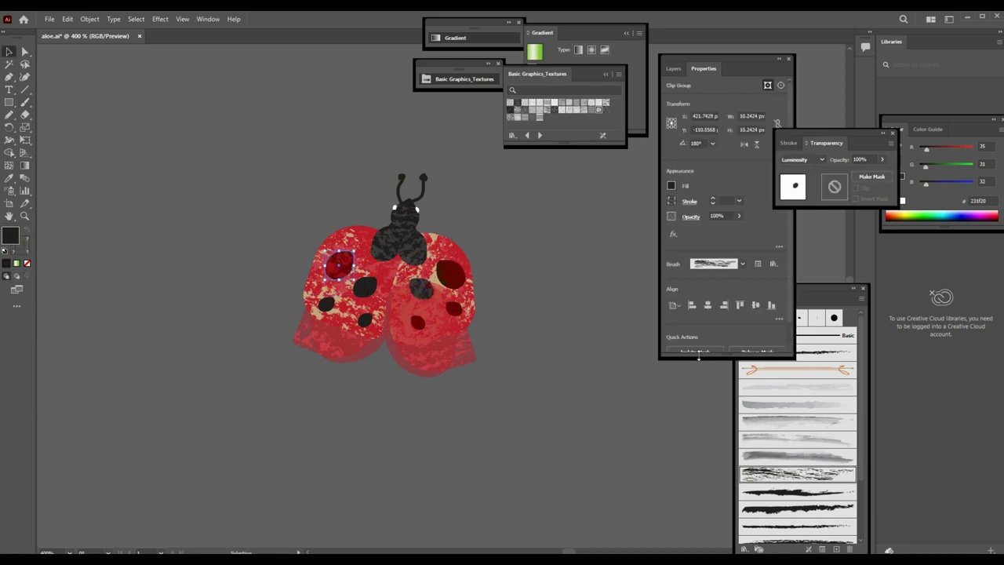
click(363, 295)
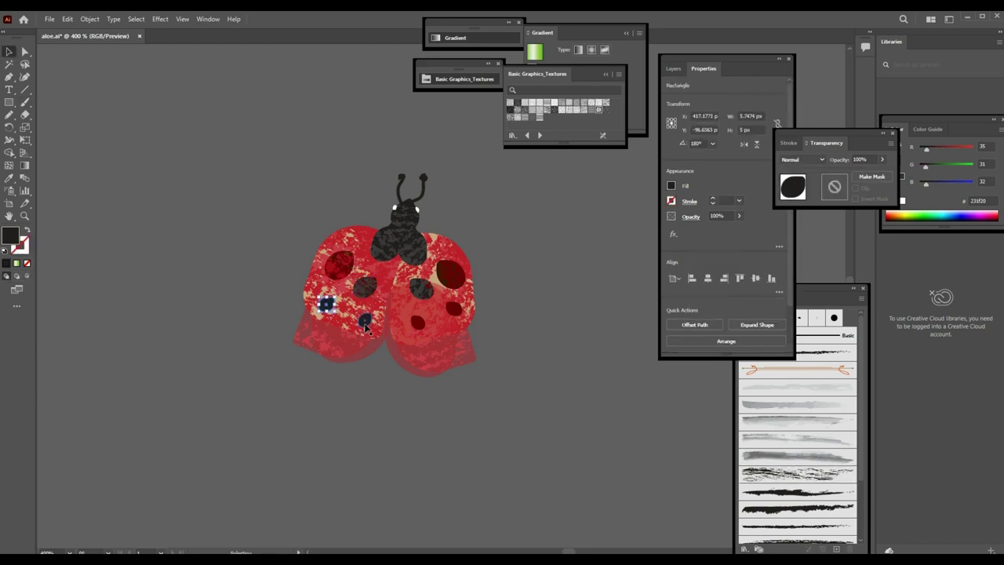
click(539, 230)
scroll(539, 230, down, 5)
Drag the ladybug group onto the pot rim in the aloe scene.
mouse_move(251, 121)
mouse_down()
mouse_move(353, 343)
mouse_move(349, 415)
mouse_up()
drag(349, 414, 347, 410)
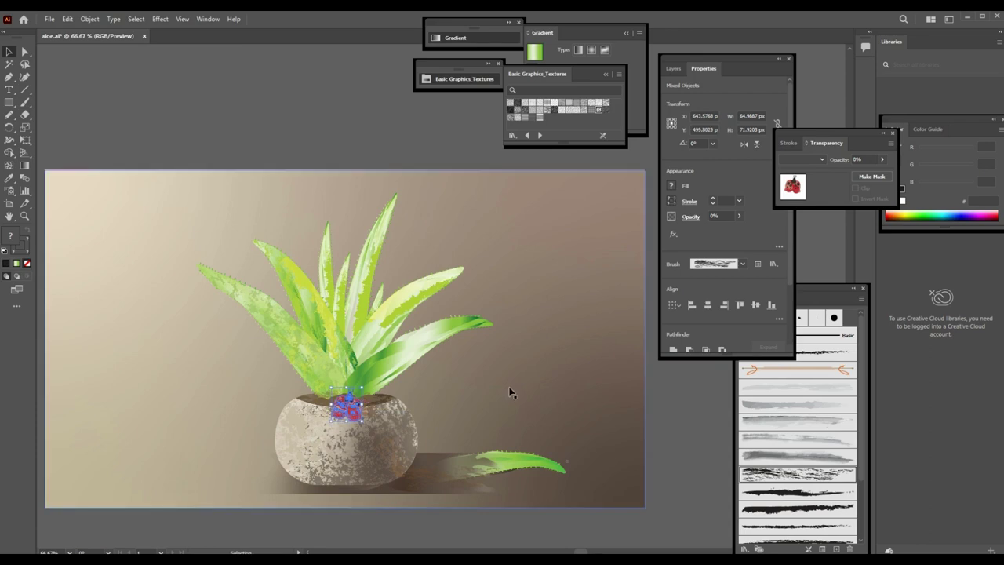
click(671, 410)
key(z)
drag(385, 480, 510, 312)
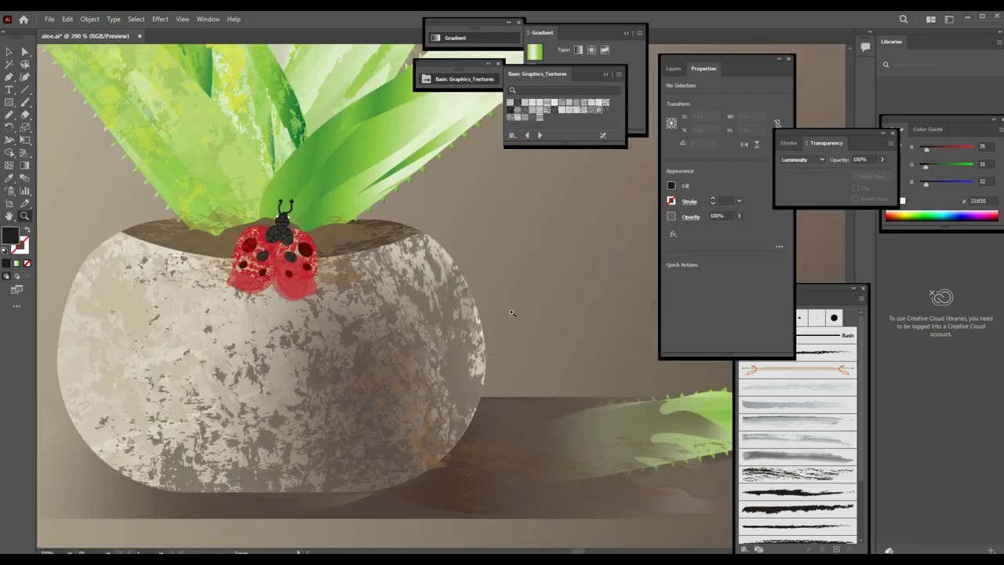
key(ctrl+minus)
key(ctrl+minus)
key(ctrl+minus)
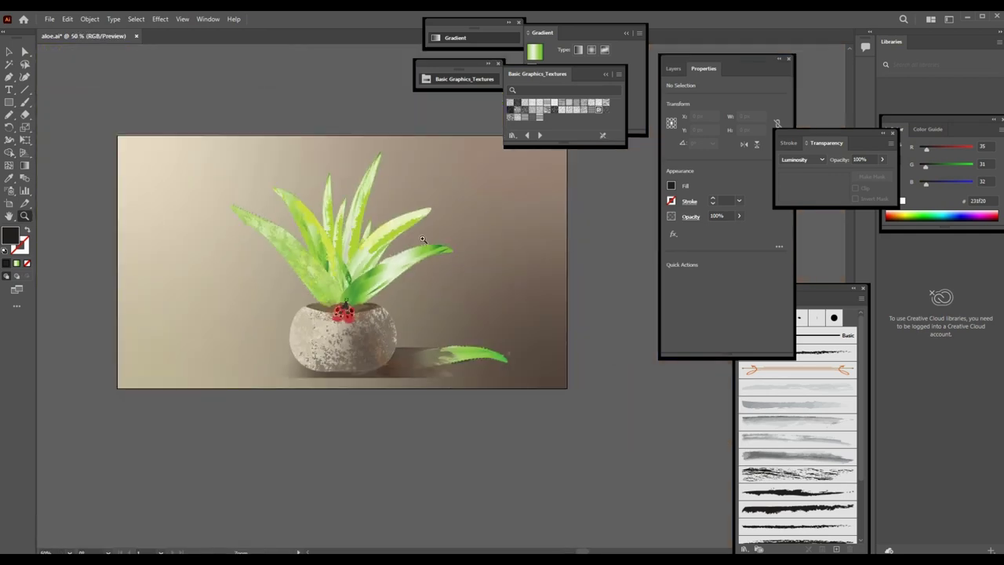
key(ctrl+plus)
Alt-drag a copy of the ladybug, then shrink and rotate it.
key(v)
mouse_move(367, 396)
mouse_down()
mouse_move(270, 112)
mouse_move(381, 123)
mouse_move(458, 102)
mouse_up()
mouse_move(408, 157)
mouse_down()
mouse_move(377, 129)
mouse_move(418, 296)
mouse_up()
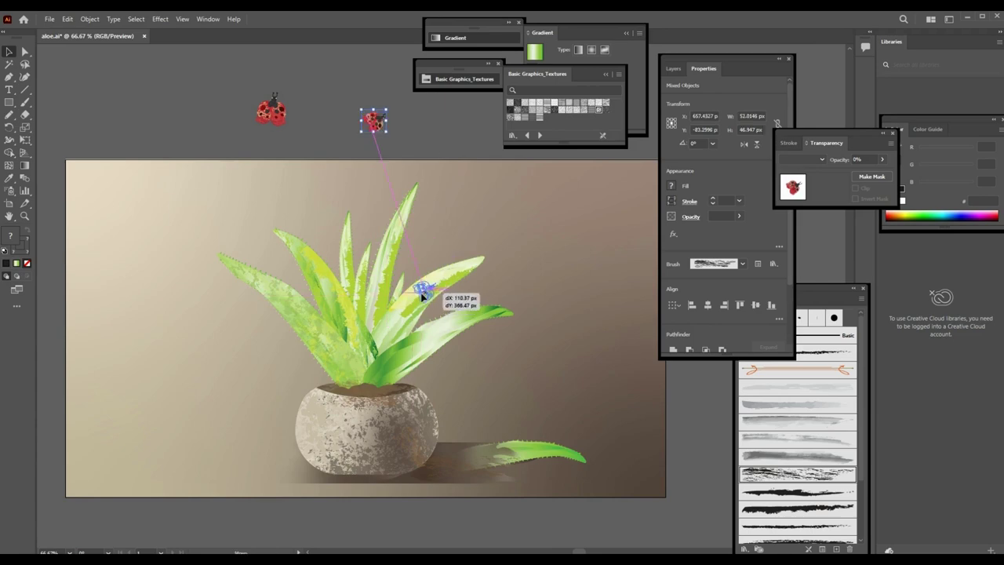
Place the small ladybug on the right aloe leaf and the larger one on the pot rim.
drag(418, 298, 442, 284)
click(306, 153)
drag(271, 114, 373, 401)
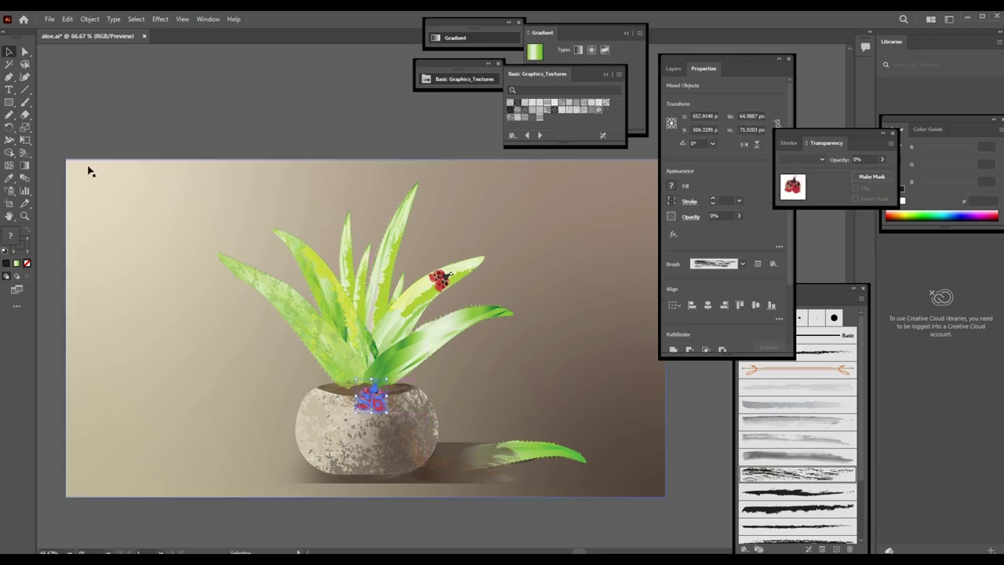
click(203, 120)
Zoom in on the leaf ladybug and nudge one of its wings into place.
key(z)
drag(423, 336, 460, 399)
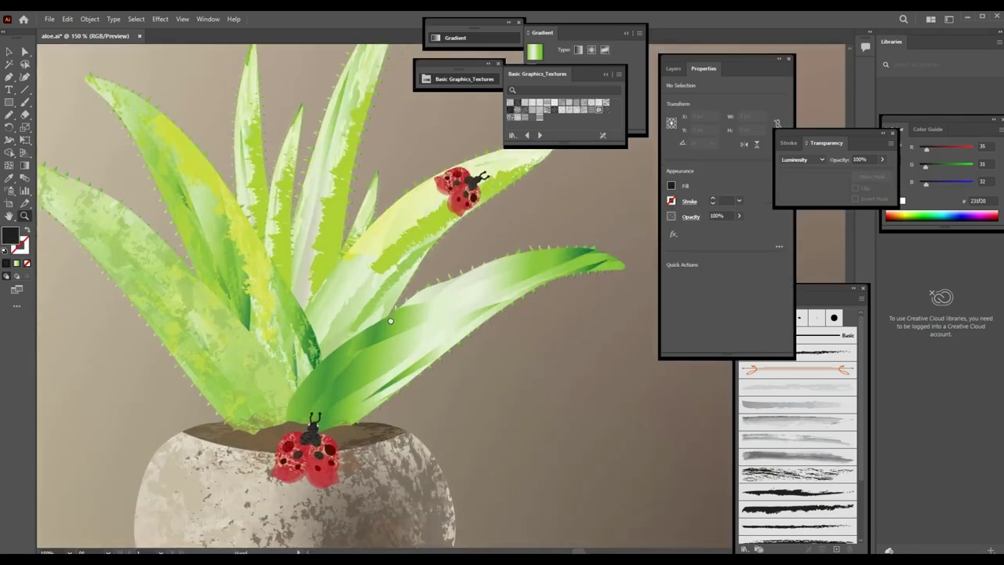
drag(492, 168, 541, 168)
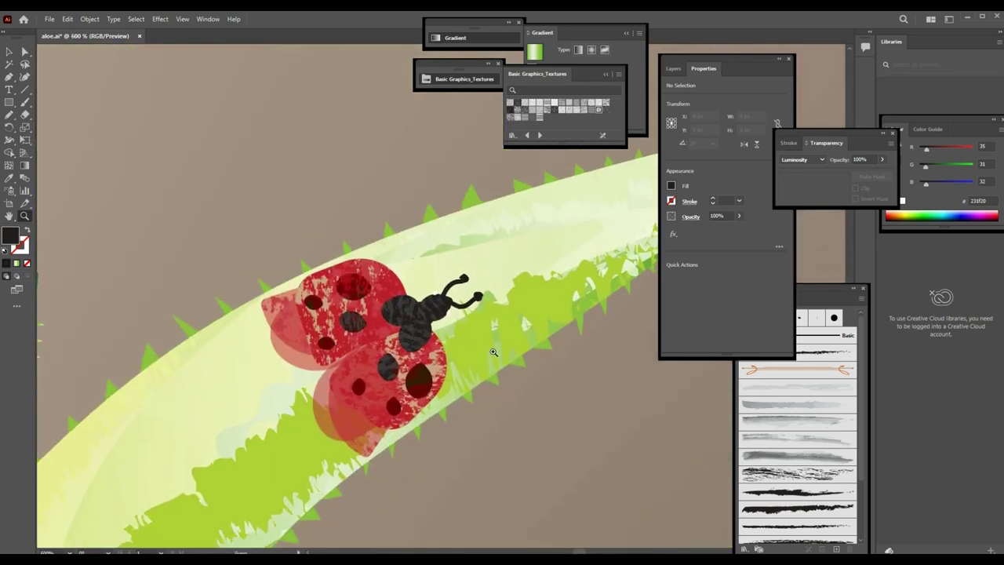
key(v)
mouse_move(356, 449)
mouse_down()
mouse_move(372, 457)
mouse_move(351, 421)
mouse_up()
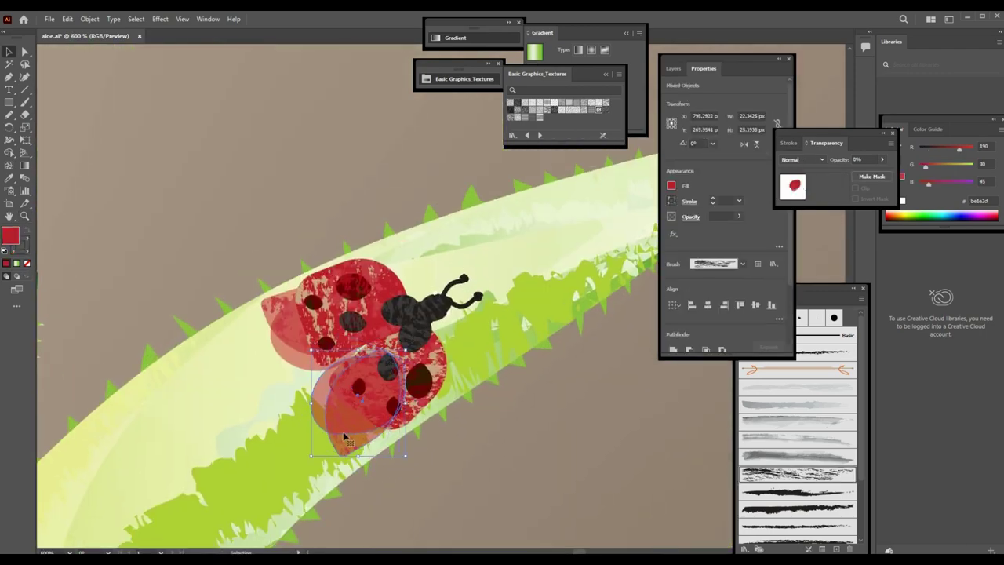
click(273, 330)
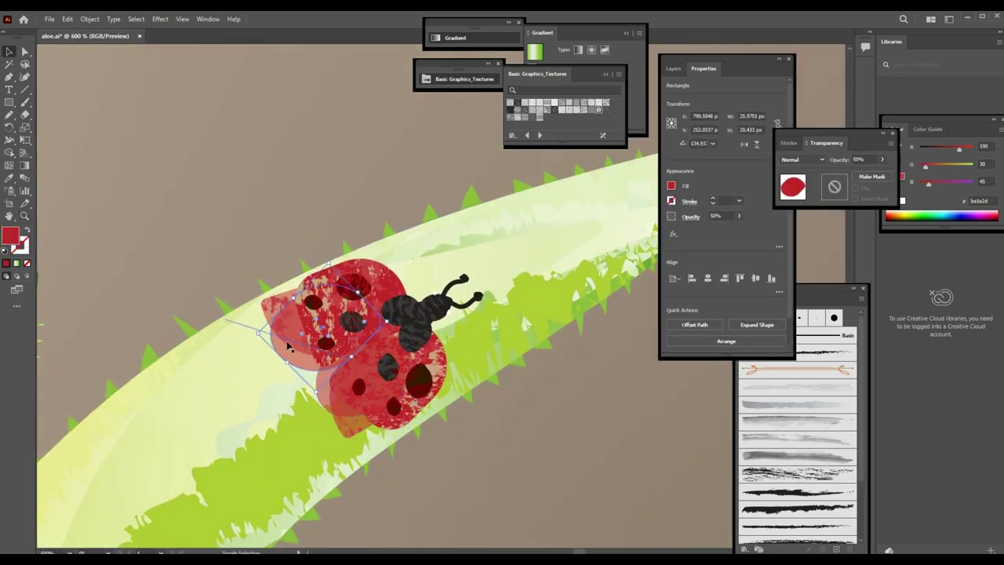
click(473, 384)
Set the background rectangle's blending mode to Hue.
key(ctrl+0)
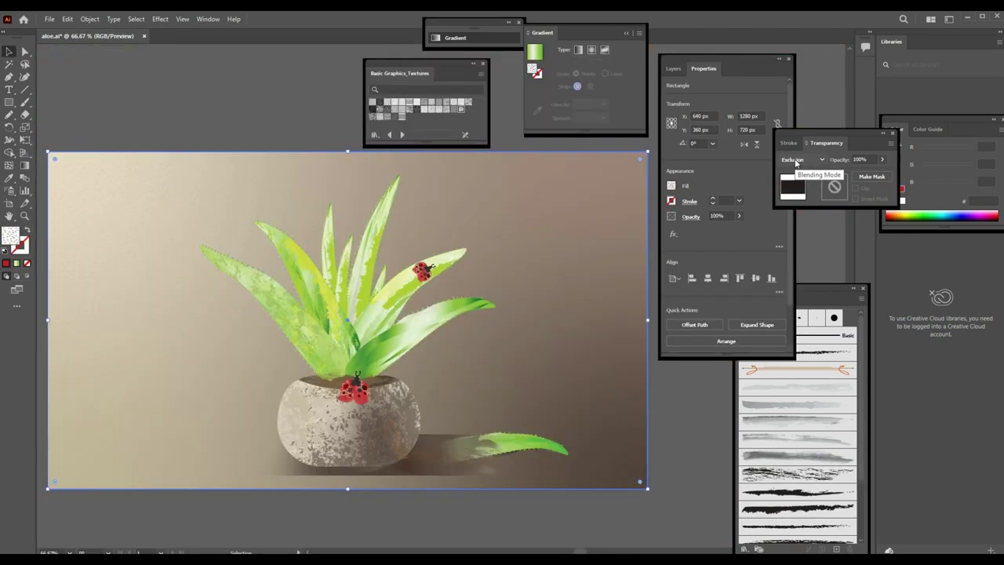
click(795, 160)
click(804, 330)
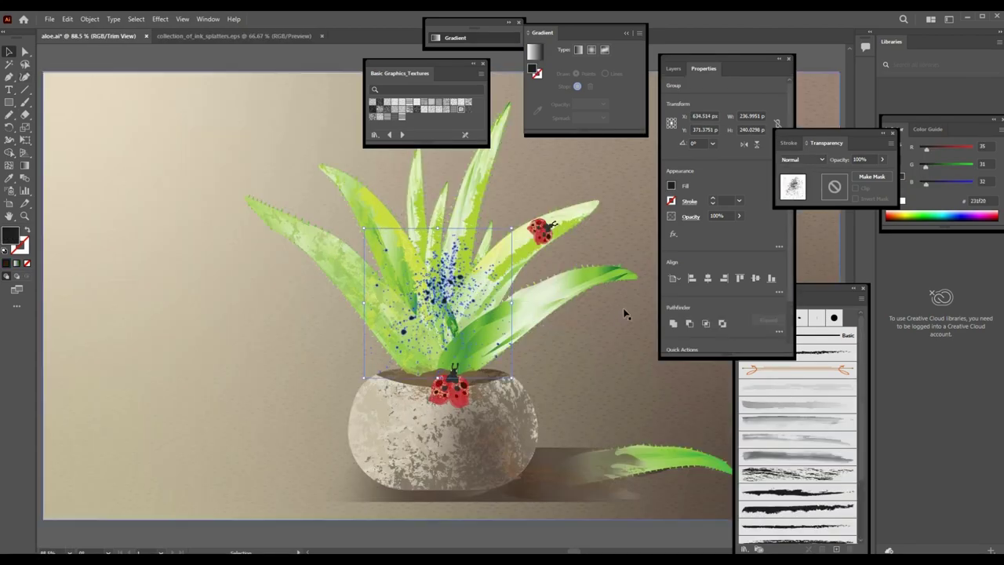
Colour the ink splatter tan and enlarge it across the plant and pot.
key(z)
click(417, 307)
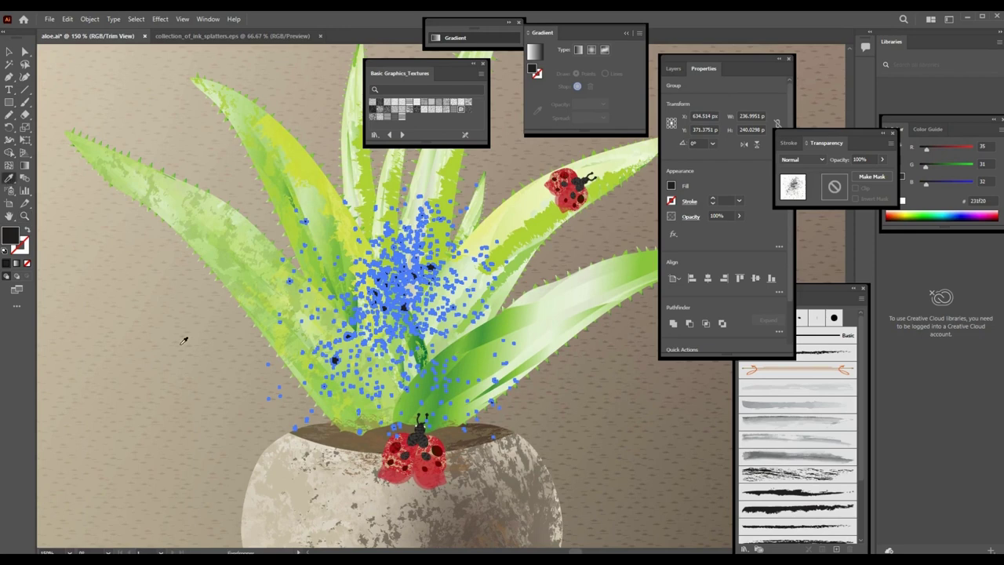
click(671, 187)
click(602, 241)
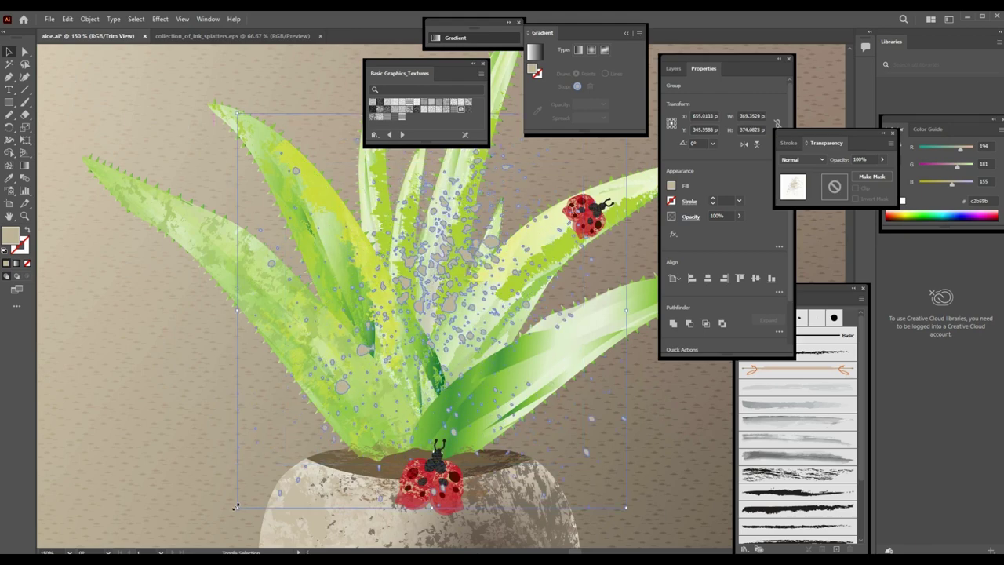
drag(235, 506, 142, 474)
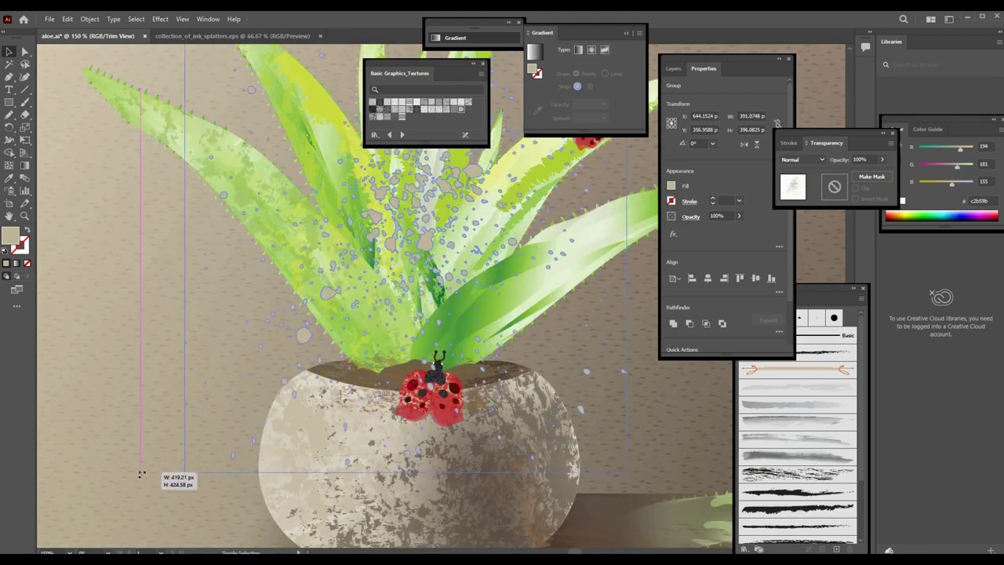